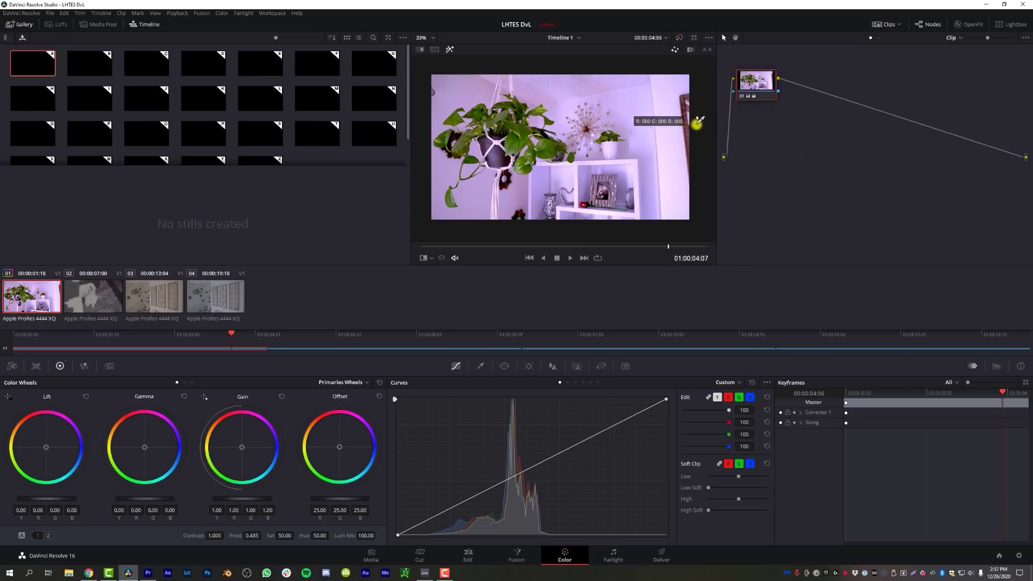
Correct the plant clip's white balance by sampling the white shelf, and toggle the grade off and on to compare.
left_click(635, 173)
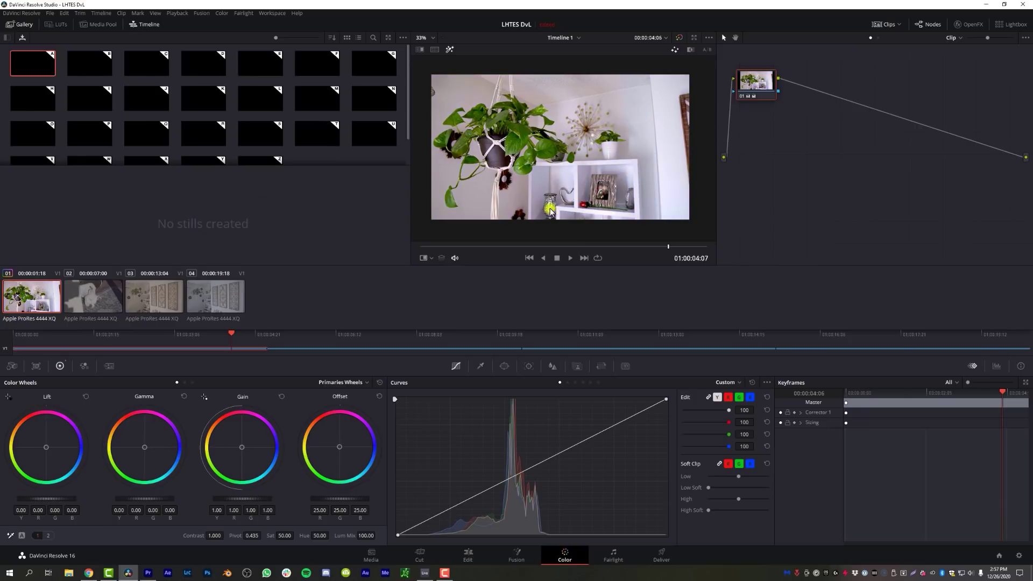
key("shift+d")
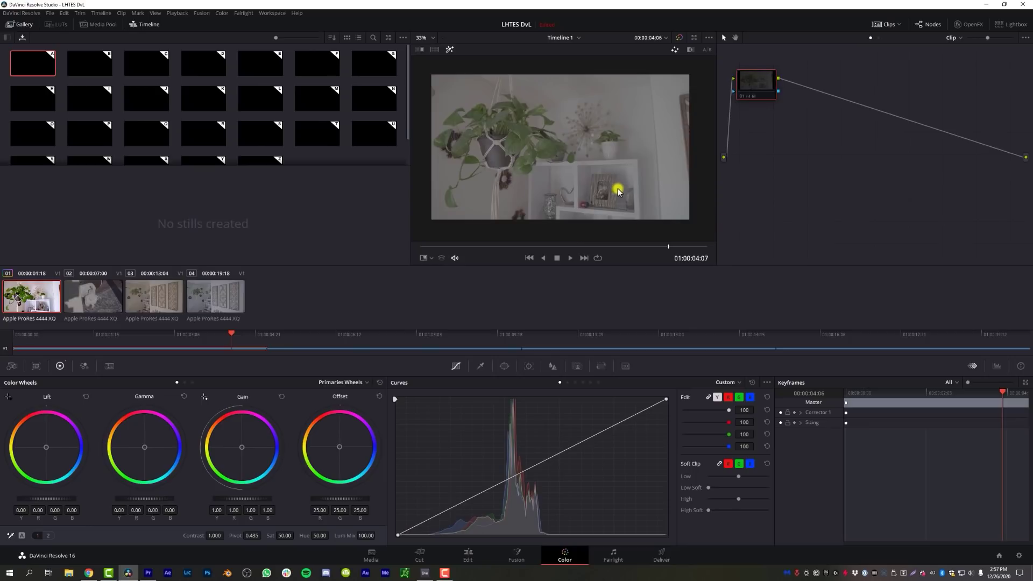
key("shift+d")
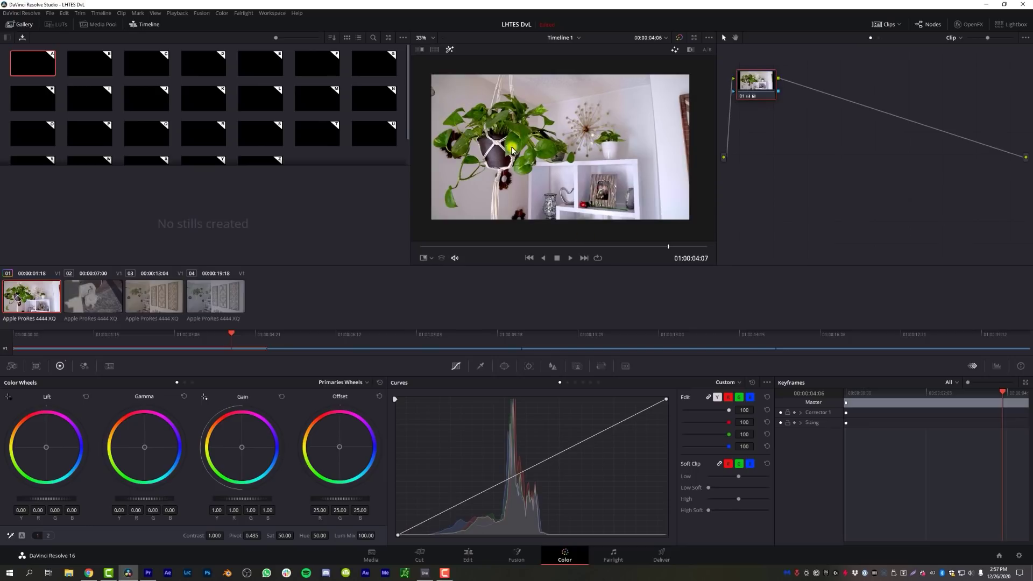
Switch to Premiere Pro and apply the automatic Lumetri basic correction to the Base.mov clip.
left_click(148, 574)
left_click(323, 452)
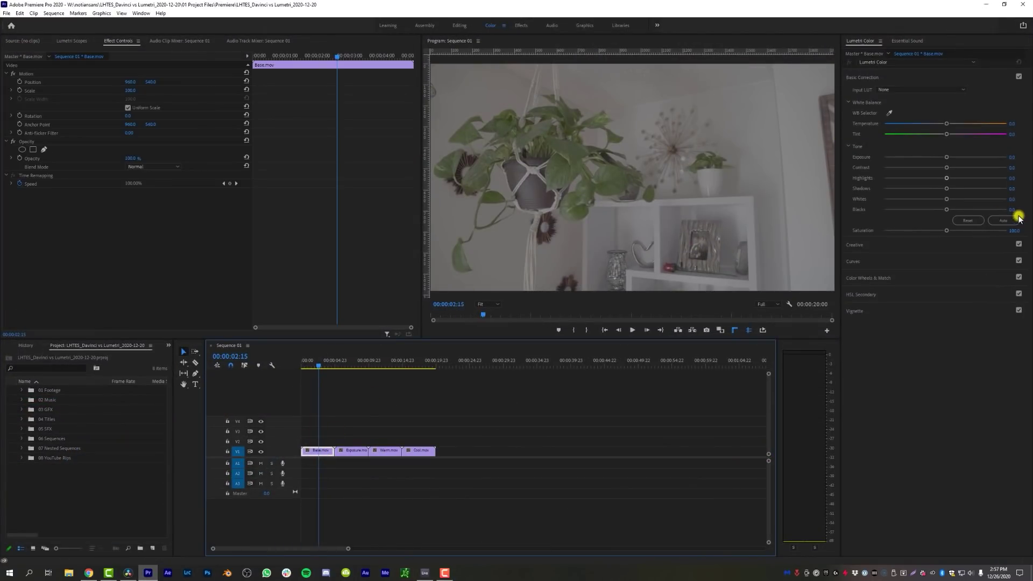
left_click(1003, 222)
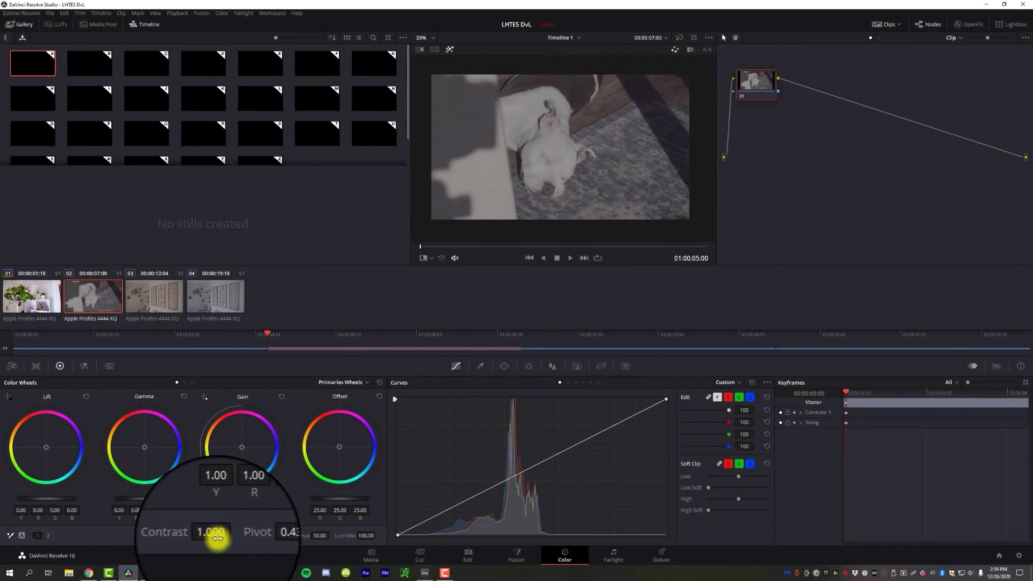
Raise the sleeping dog clip's contrast to 1.278.
mouse_move(215, 536)
left_mouse_down()
mouse_move(654, 512)
mouse_move(197, 535)
mouse_move(699, 517)
mouse_move(213, 537)
left_mouse_up()
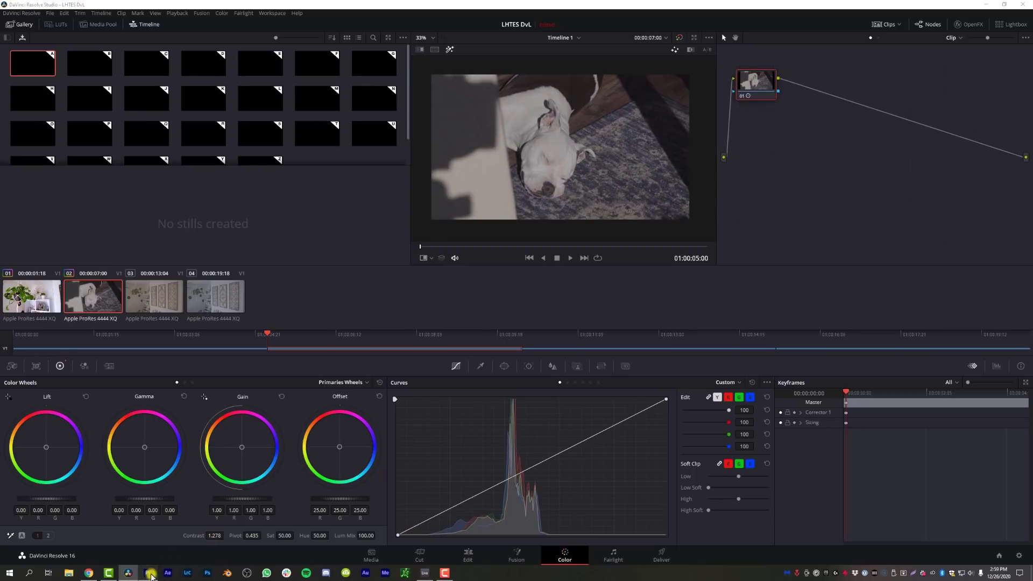
Switch to Premiere Pro and set the Lumetri contrast of Exposure.mov to 150.
left_click(149, 573)
left_click_drag(938, 172, 1006, 167)
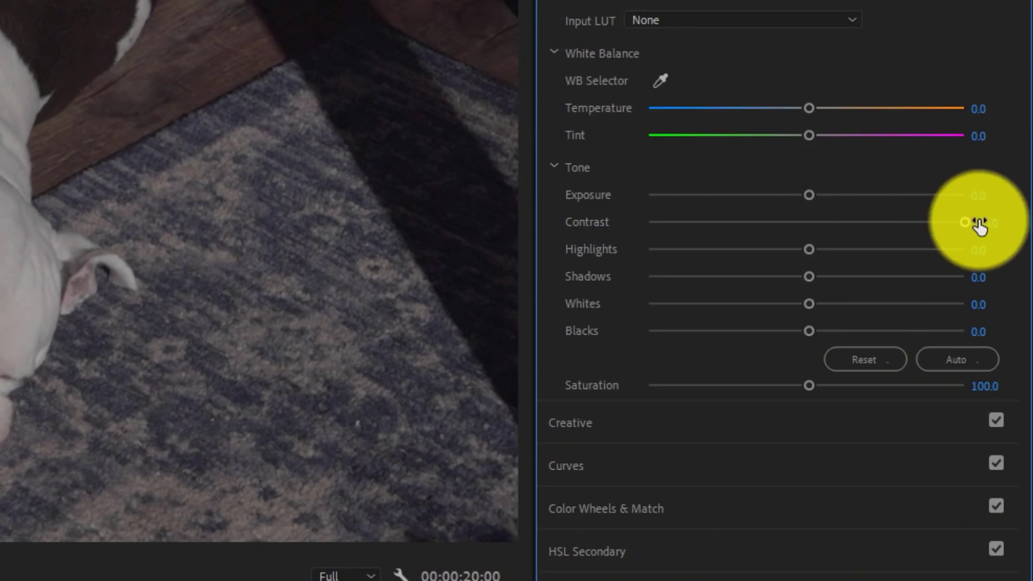
left_click_drag(979, 226, 1015, 213)
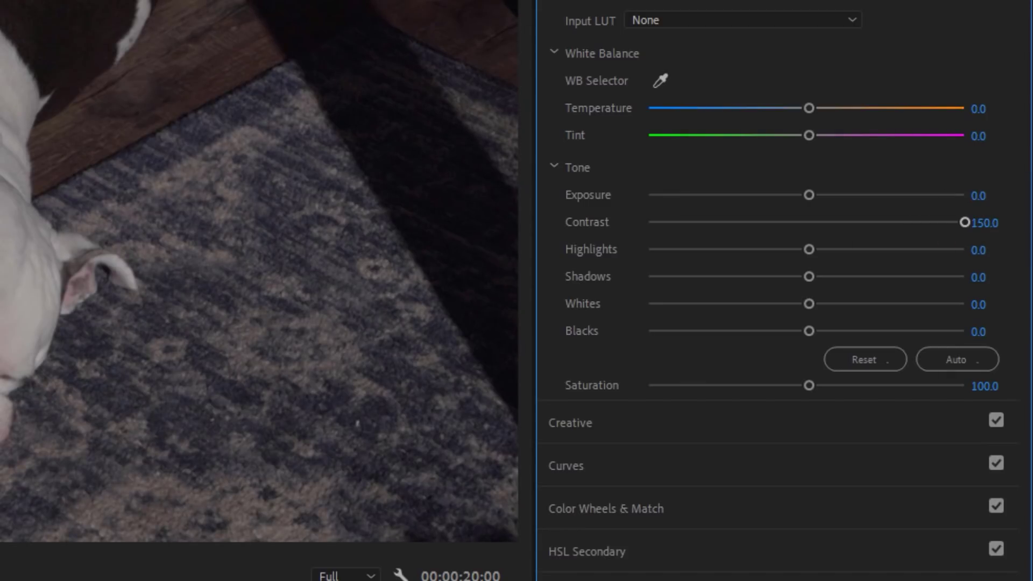
left_click_drag(961, 220, 985, 222)
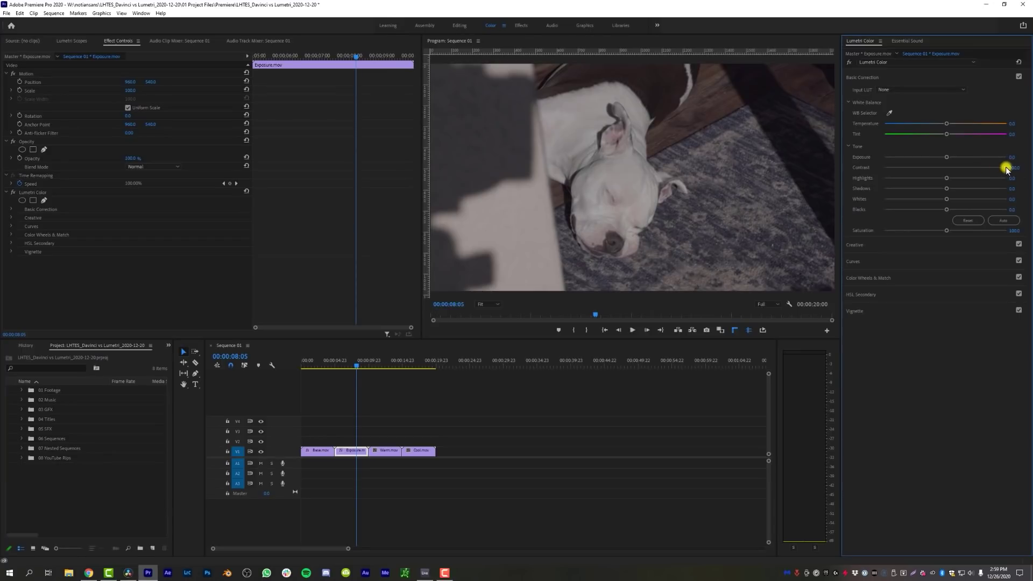
left_click_drag(979, 175, 1007, 168)
left_click(1015, 168)
type("150")
key("Return")
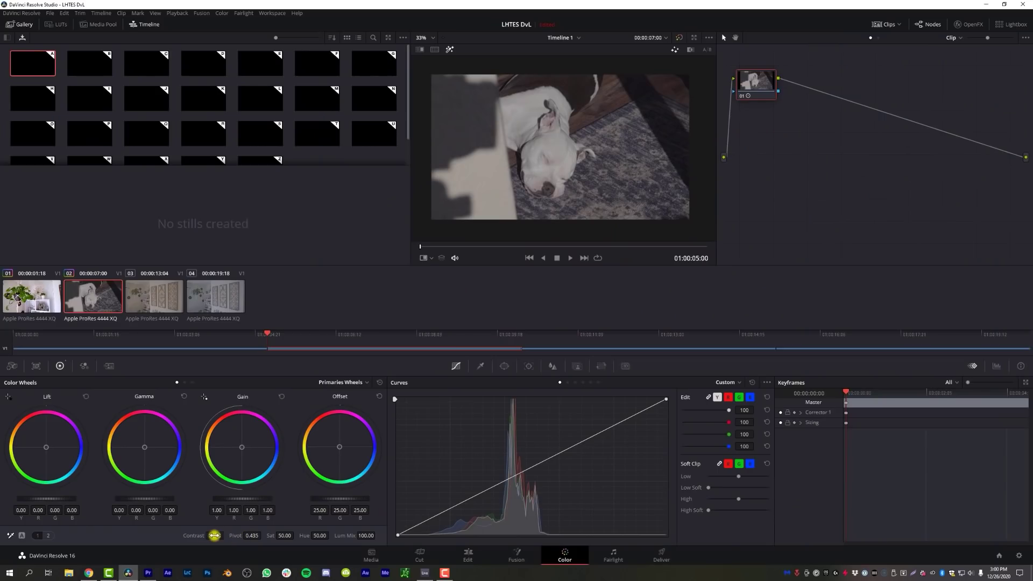
Increase the sleeping dog clip's contrast to 1.586 in DaVinci Resolve.
left_click_drag(214, 535, 369, 547)
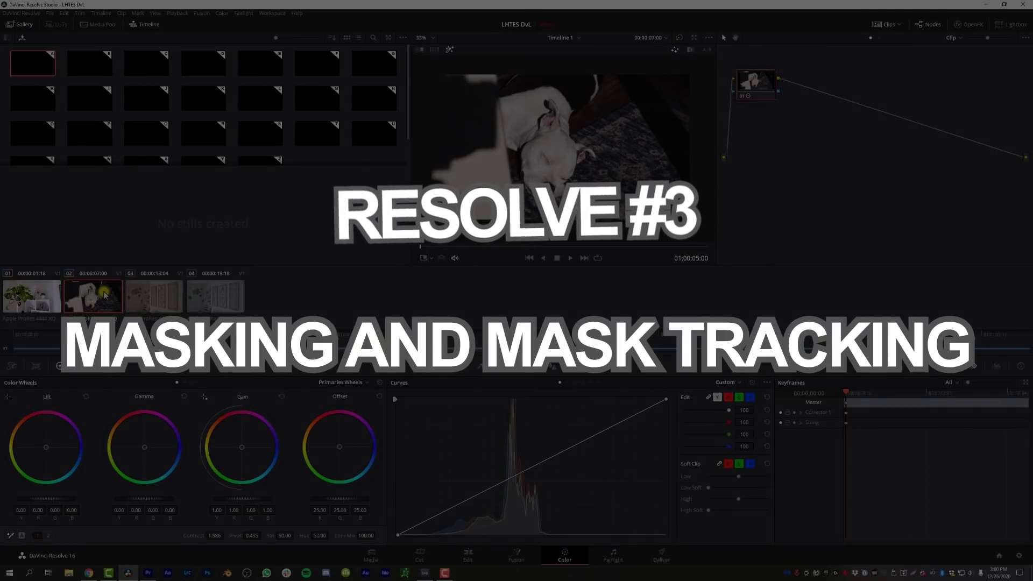
Draw a closed curve window around the dog and soften it with Soft 1 at 2.66 and Inside at 1.72.
left_click(504, 368)
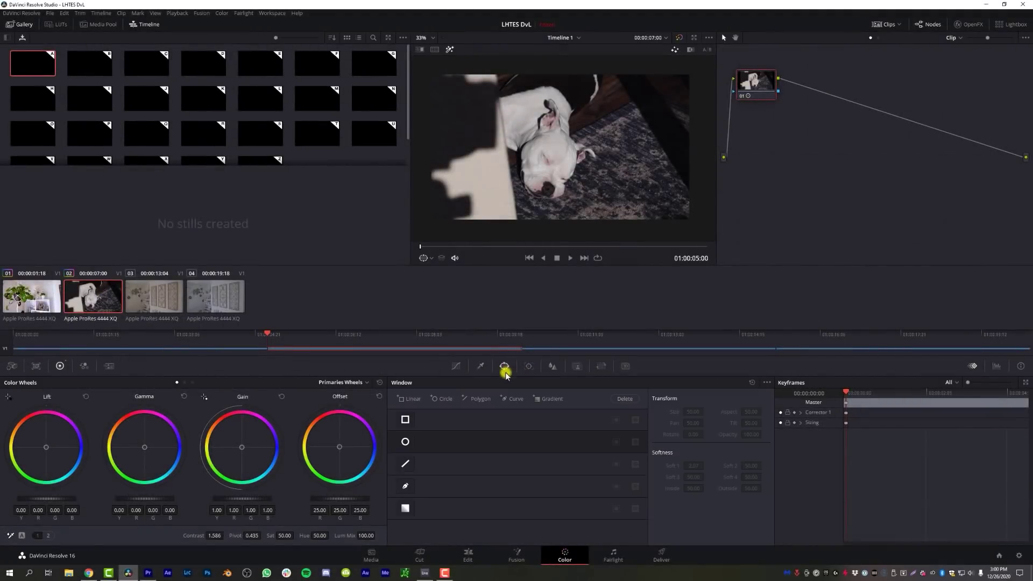
left_click(406, 488)
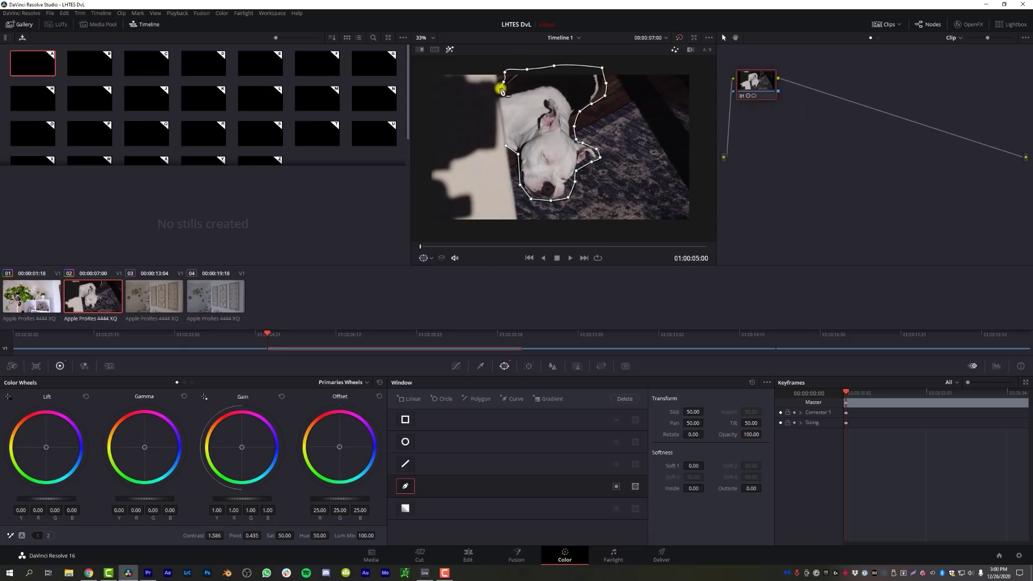
left_click(506, 146)
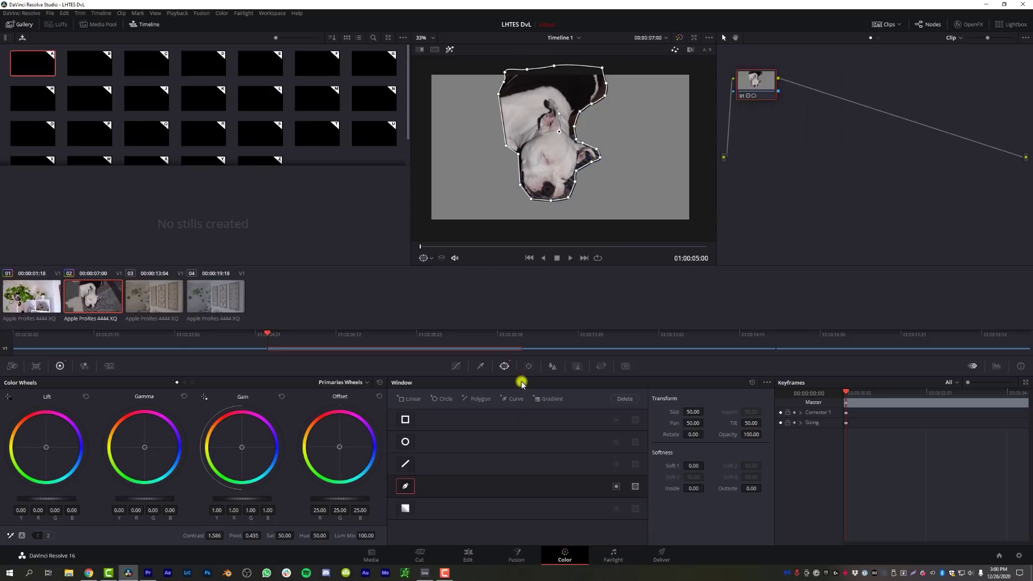
left_click_drag(694, 466, 747, 459)
left_click_drag(693, 489, 735, 485)
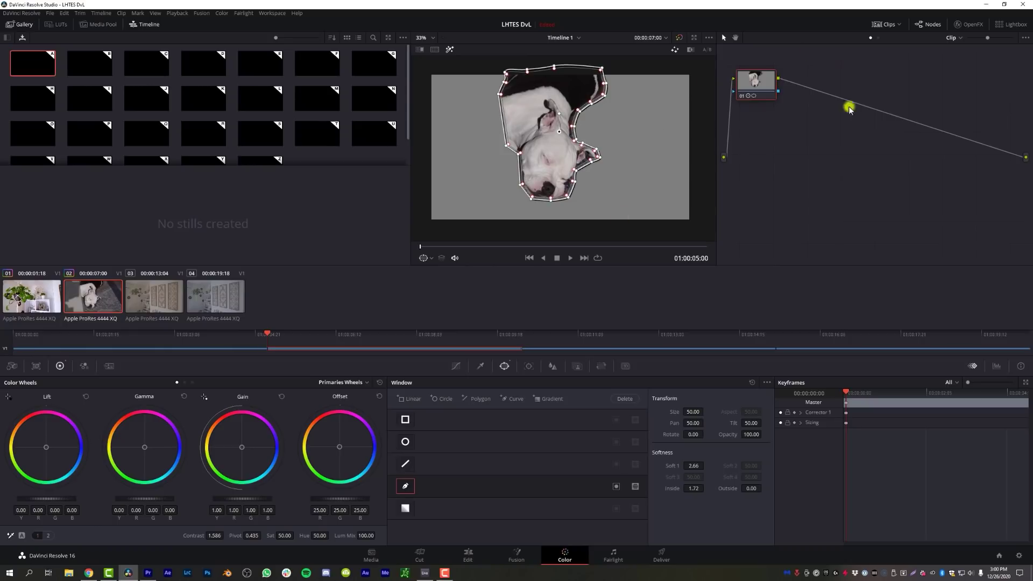
Track the dog's window forward through the clip.
left_click(529, 366)
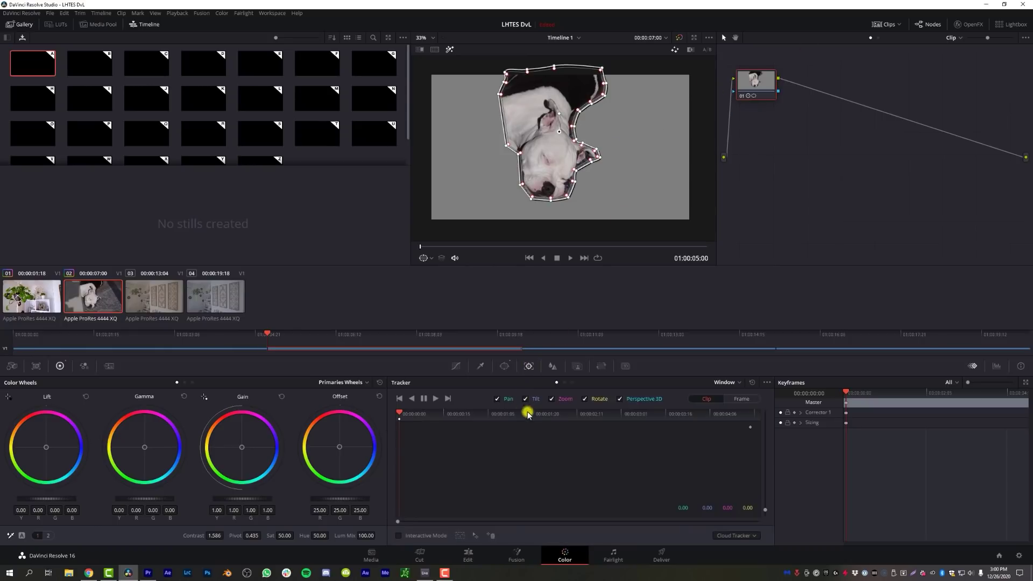
left_click(433, 399)
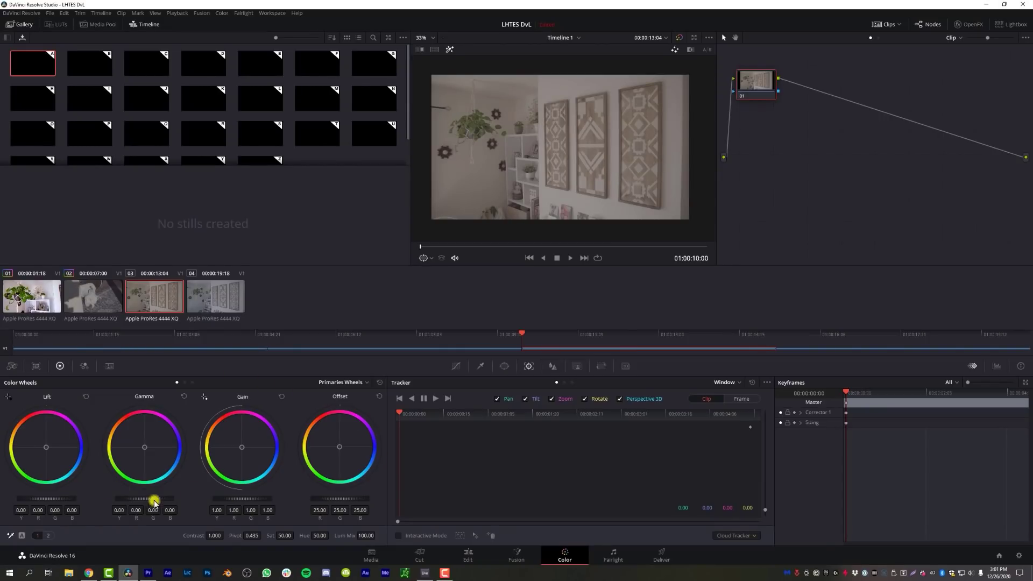
On the third clip, raise the primaries gamma to 0.01 and gain to 1.24, and lower the lift very slightly.
left_click_drag(148, 496, 155, 487)
left_click_drag(243, 494, 316, 493)
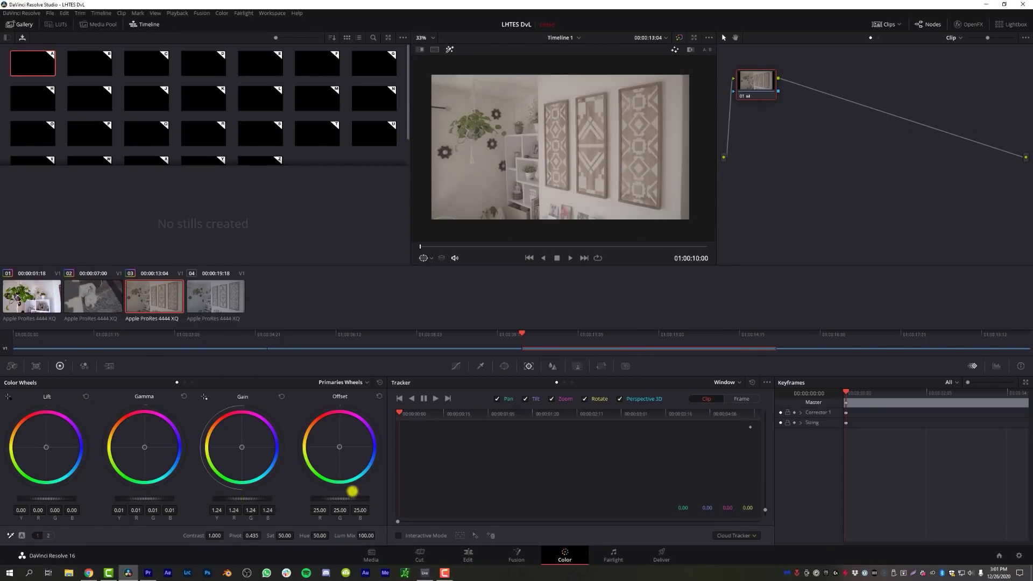
left_click_drag(55, 505, 48, 496)
left_click_drag(511, 290, 556, 290)
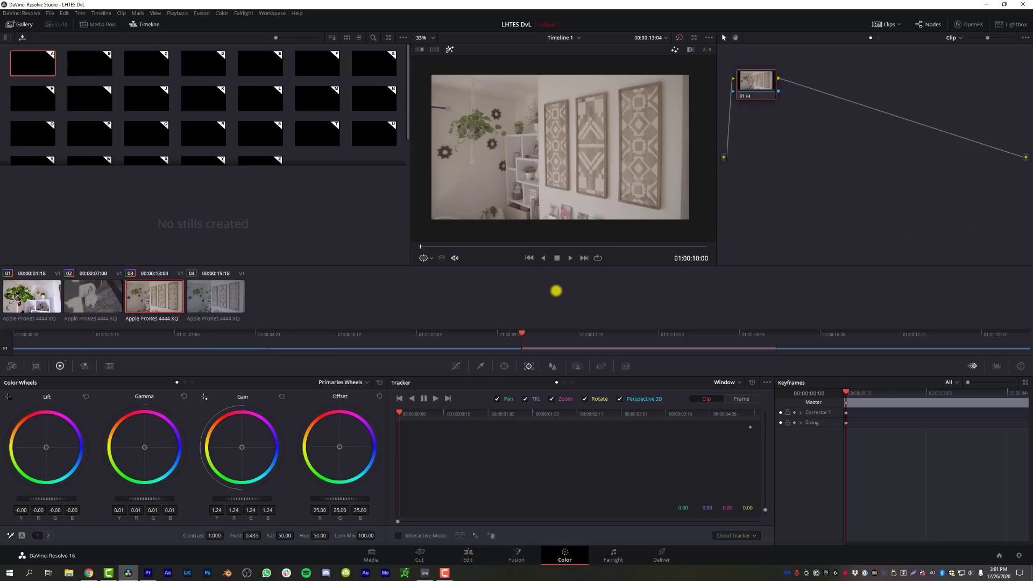
Use the Log wheels to lower the third clip's shadows to -0.60.
left_click(192, 383)
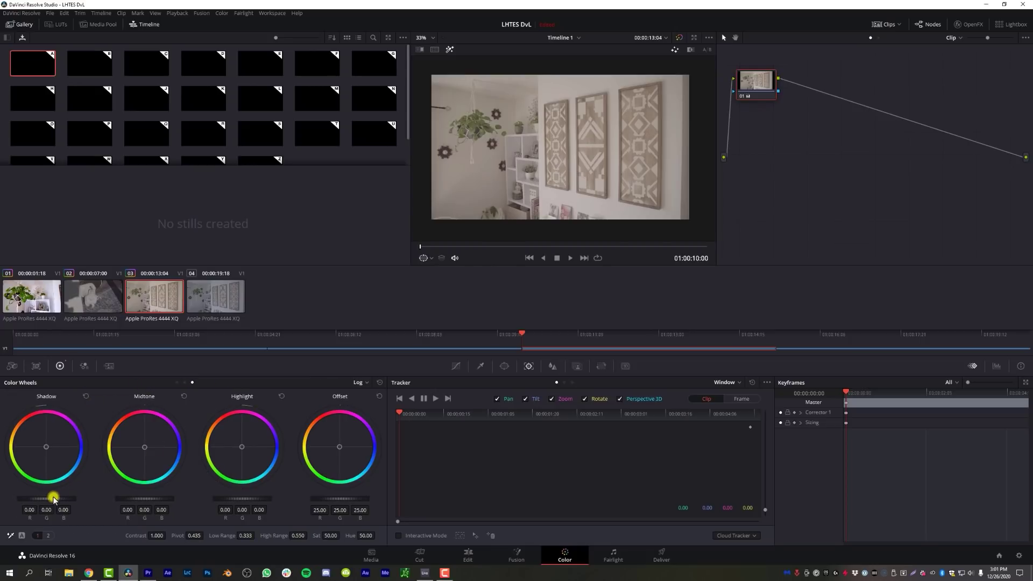
mouse_move(32, 493)
left_mouse_down()
mouse_move(18, 494)
mouse_move(28, 488)
left_mouse_up()
left_click_drag(56, 499, 41, 497)
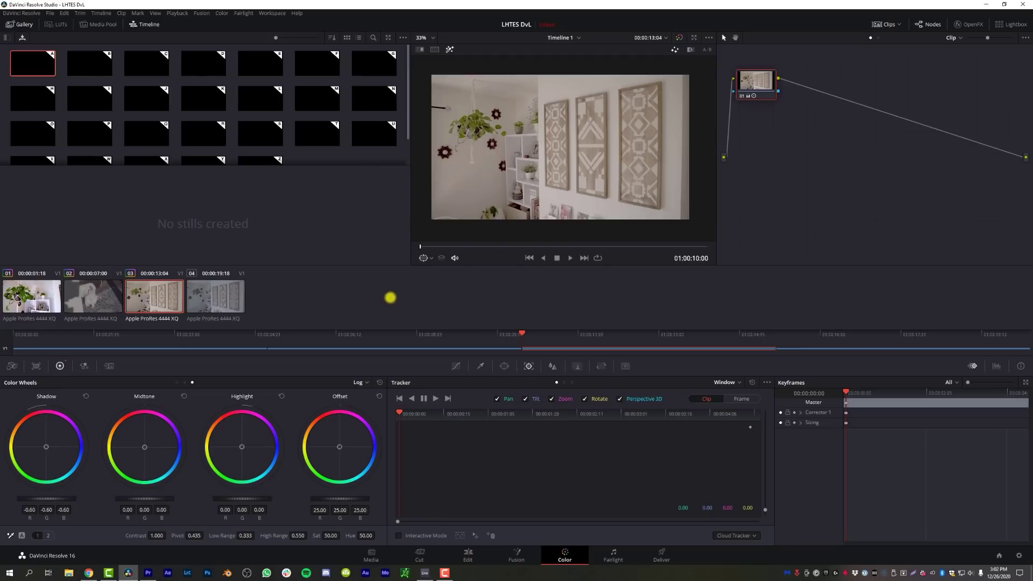
Return to the Primaries Wheels and lower the third clip's lift to -0.07.
left_click(176, 383)
left_click_drag(62, 499, 32, 498)
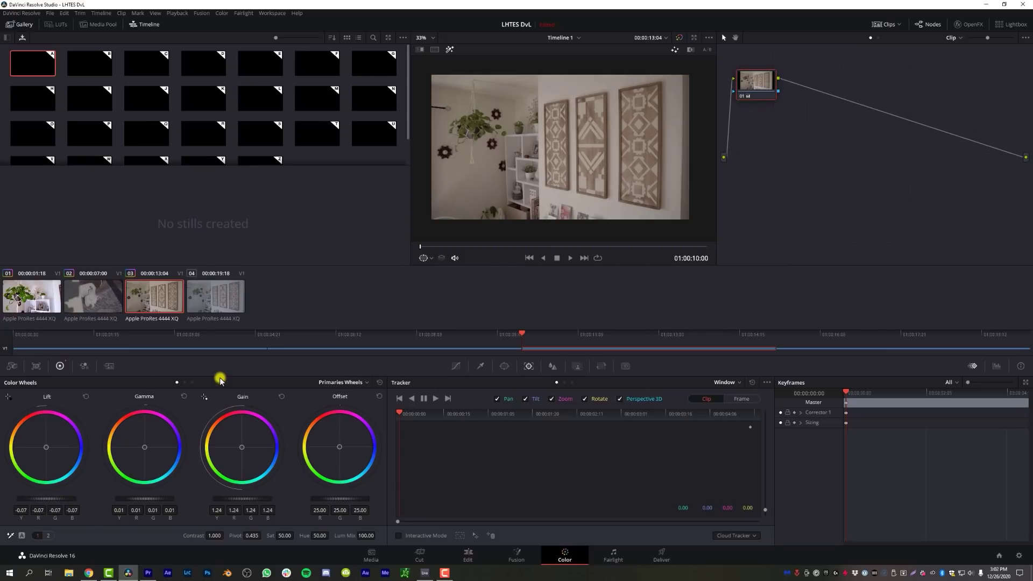
Switch to the Log wheels and adjust the third clip's shadows to 0.20.
left_click(187, 382)
left_click(193, 382)
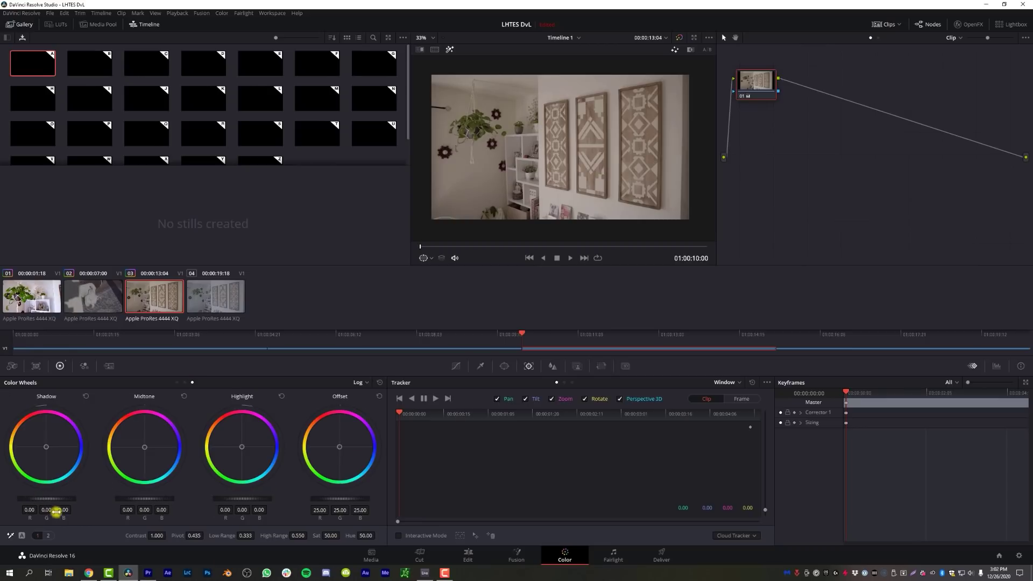
left_click_drag(54, 501, 43, 501)
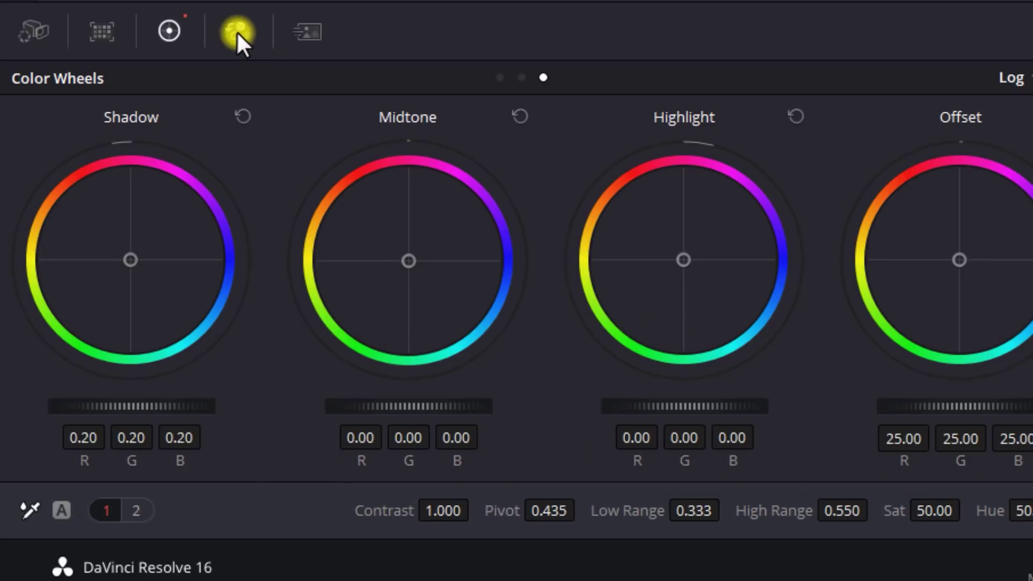
Look through the primaries bars and wheels, then the Curves, Qualifier and Window palettes, ending on Curves.
left_click(520, 77)
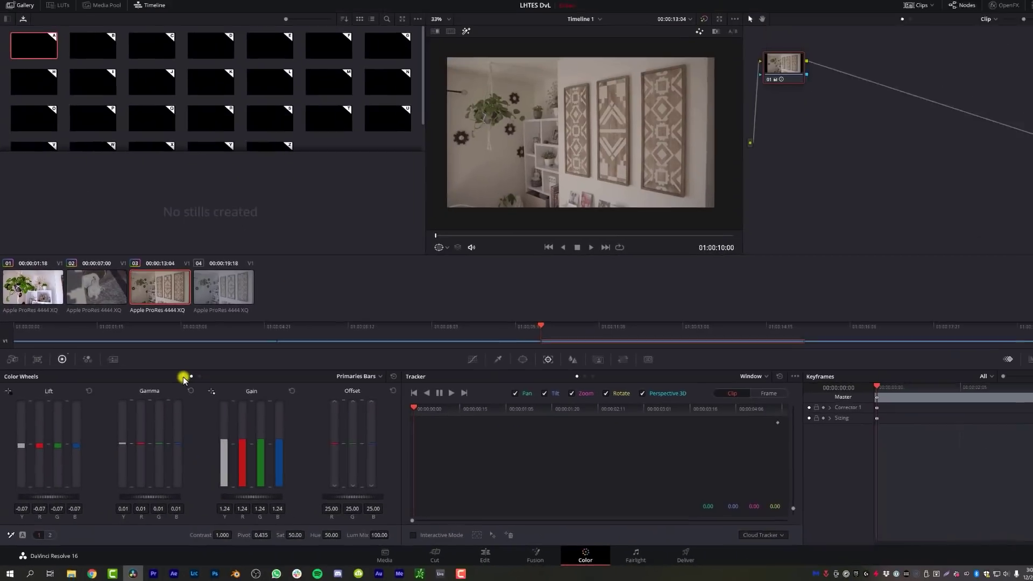
left_click(397, 175)
left_click(414, 175)
left_click(397, 174)
left_click(455, 366)
left_click(480, 365)
left_click(504, 366)
left_click(455, 366)
left_click(480, 367)
left_click(504, 366)
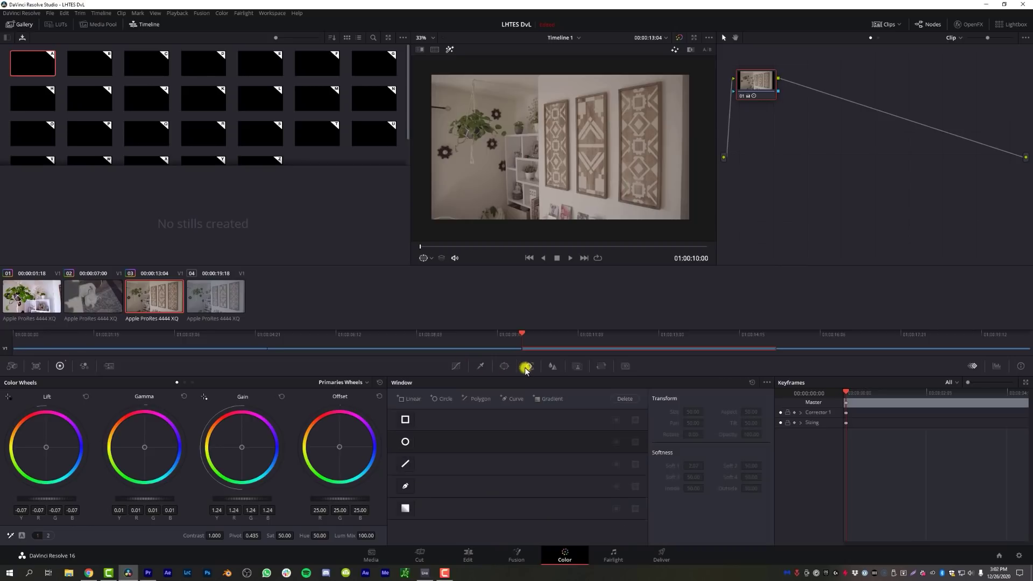
left_click(455, 368)
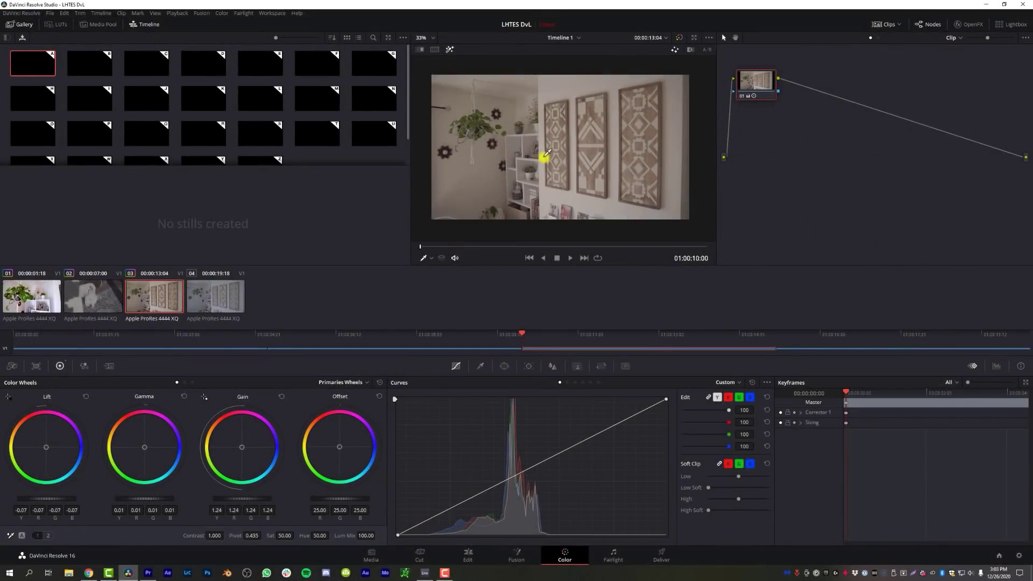
Examine the wall art in the viewer up close, and zoom back out to 39%.
scroll(539, 155, "up", 8)
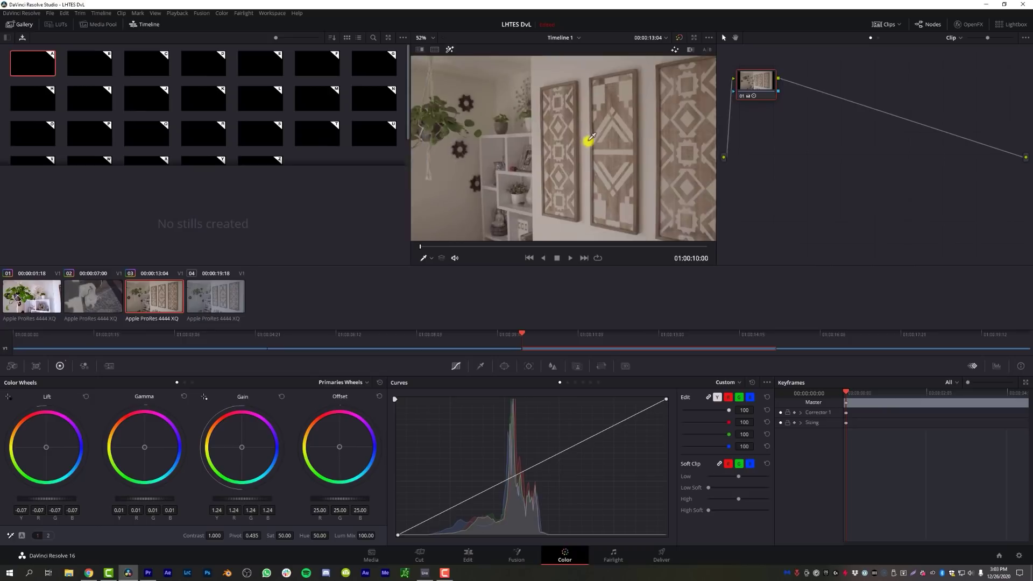
scroll(556, 149, "down", 10)
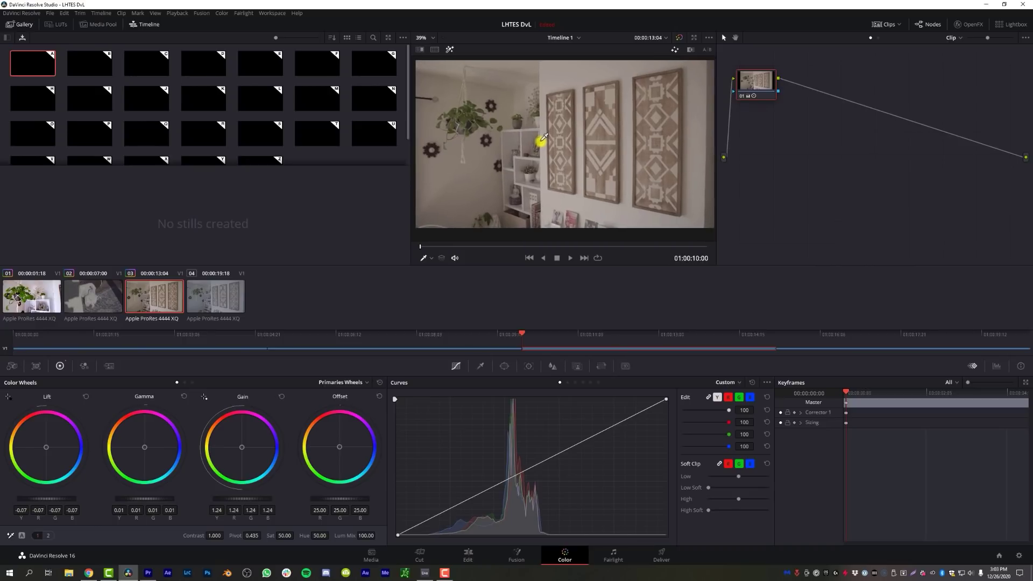
Switch to Premiere Pro, inspect different areas of the Warm.mov frame at 200%, and restore the Fit view.
key("alt+Tab")
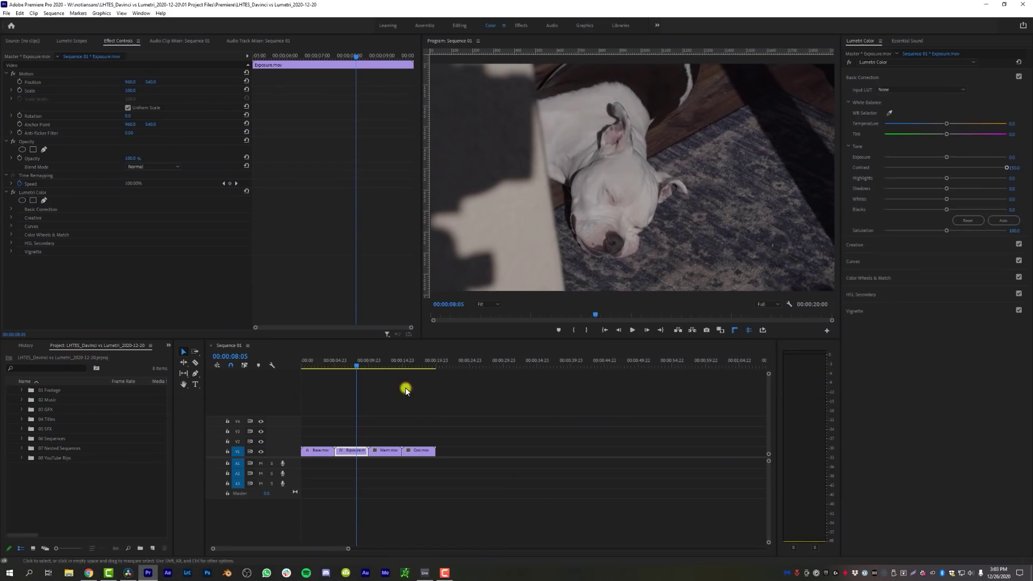
left_click(487, 304)
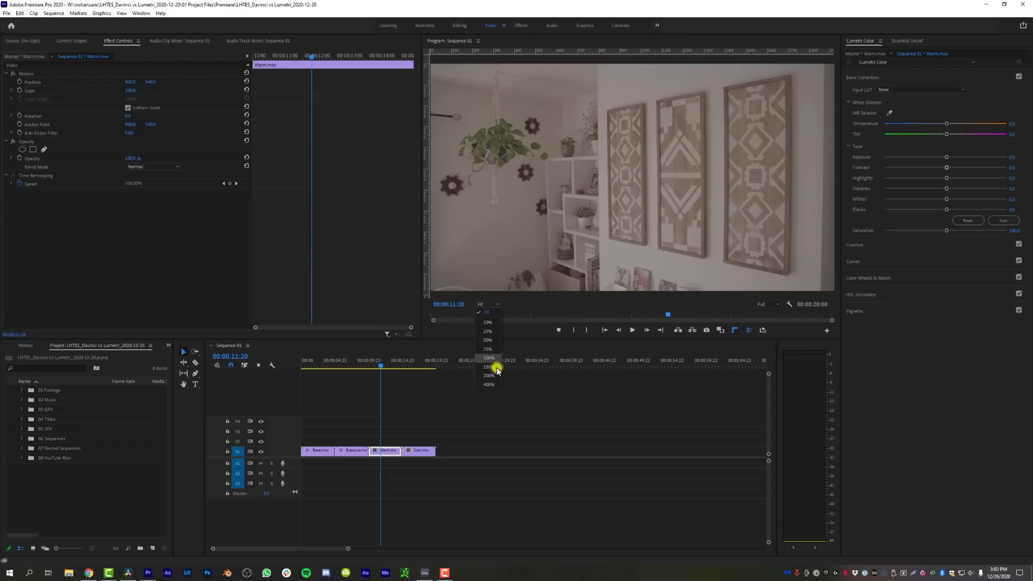
left_click(495, 378)
left_click_drag(833, 161, 832, 219)
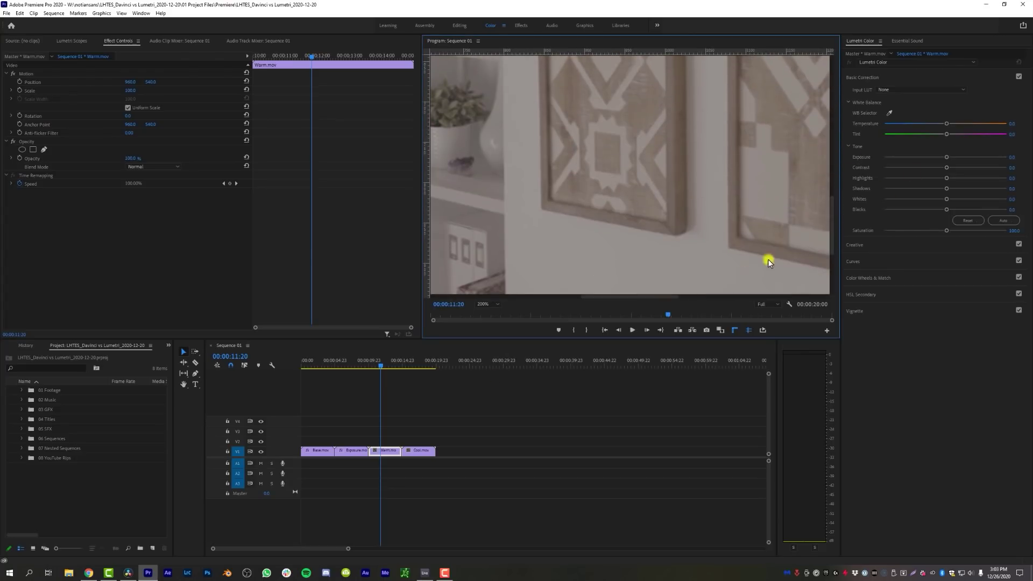
left_click_drag(613, 298, 660, 296)
left_click_drag(831, 240, 834, 156)
left_click(487, 304)
left_click(488, 316)
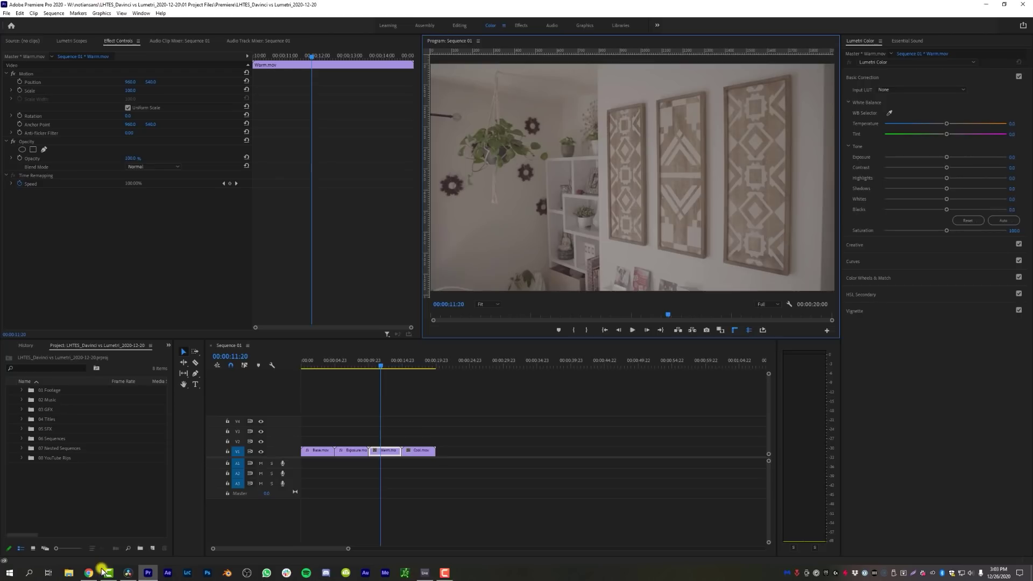
Switch back to DaVinci Resolve and inspect the third clip at closer and wider zoom levels.
left_click(128, 572)
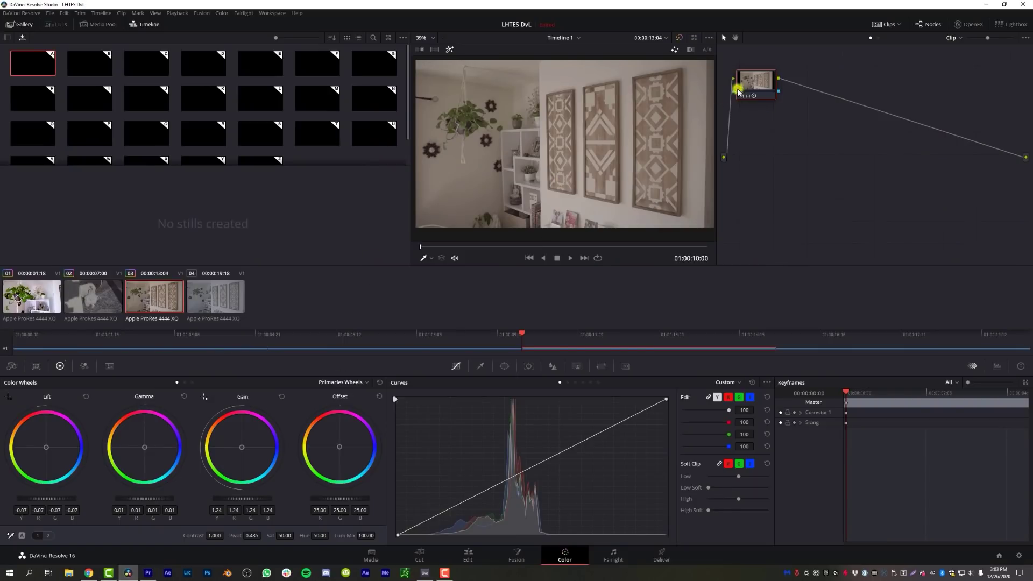
scroll(553, 196, "up", 10)
scroll(595, 131, "down", 10)
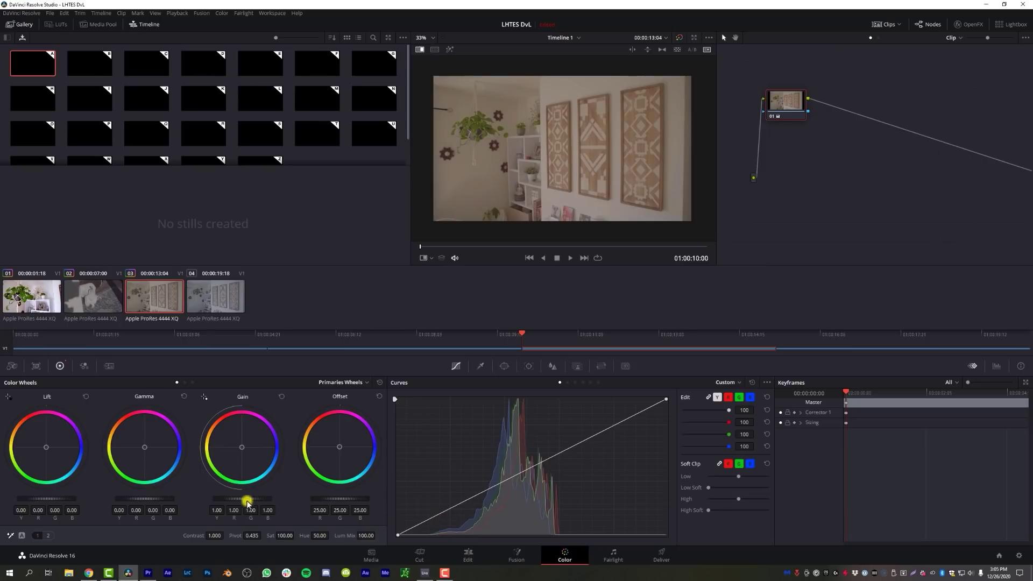
Add a second serial node to the third clip with Offset 4.70, Lift -0.24 and contrast 1.422.
key("alt+s")
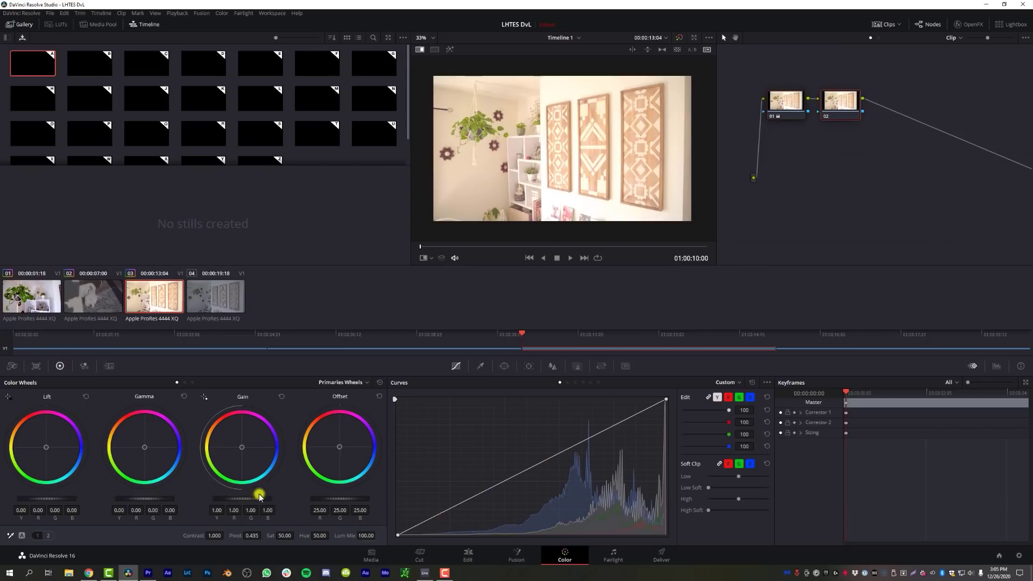
left_click_drag(345, 499, 156, 502)
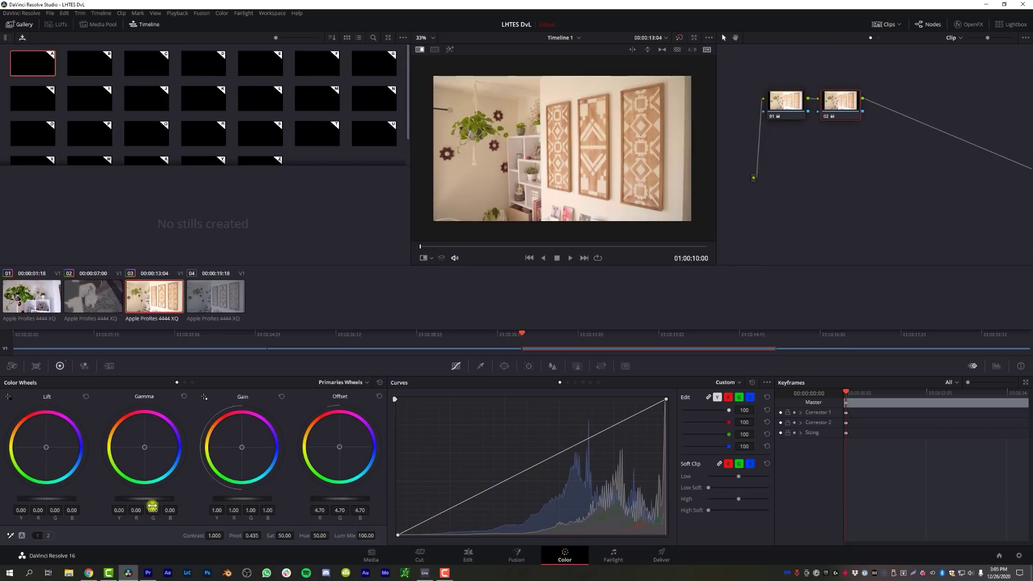
left_click_drag(50, 498, 30, 499)
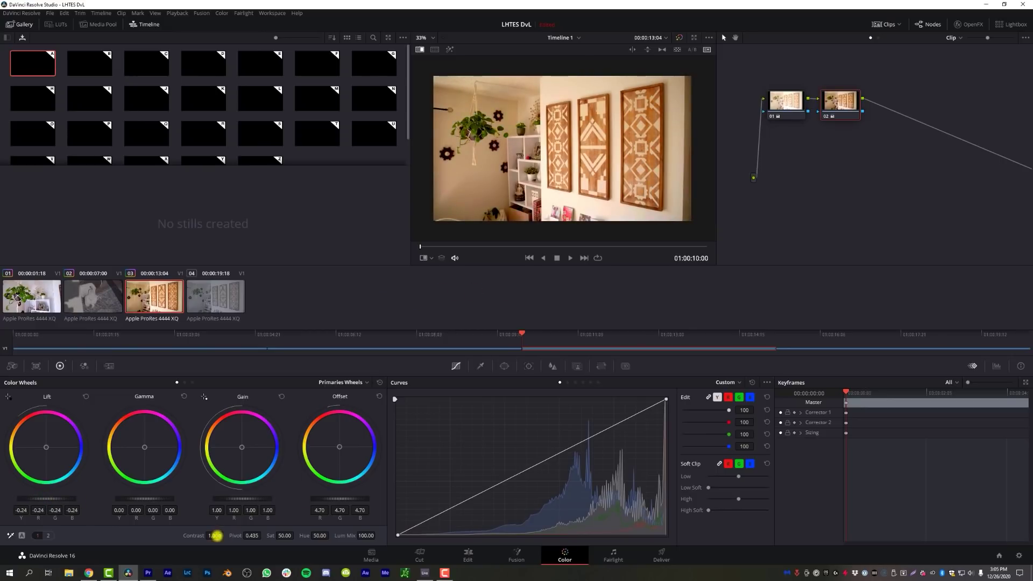
left_click_drag(214, 535, 299, 531)
Add a third serial node and cool its Gamma to red -0.27, green 0.04 and blue 0.36.
key("alt+s")
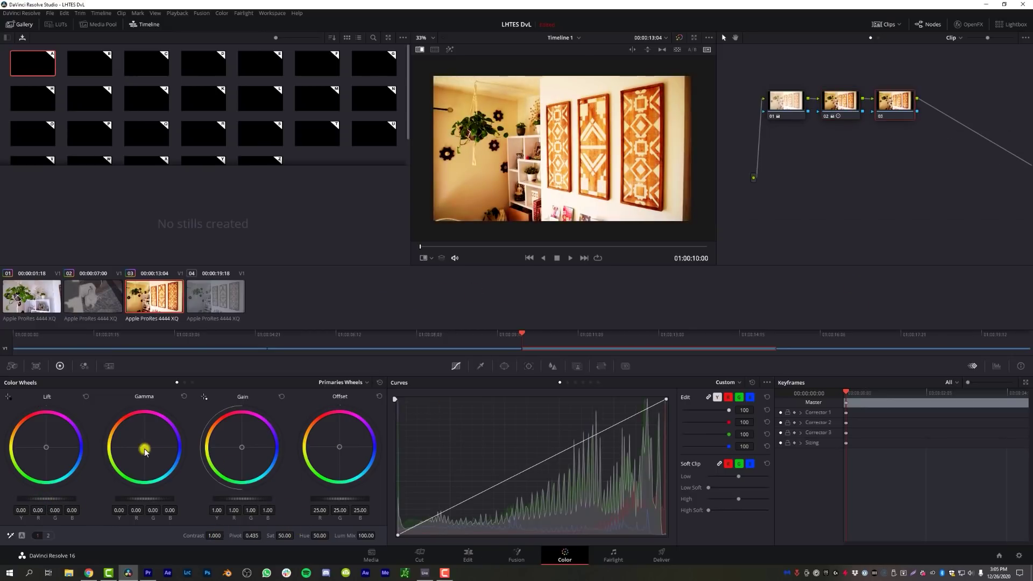
left_click_drag(145, 448, 166, 474)
Go back and forth between the third clip's three nodes to review each correction, temporarily disabling node 02.
left_click(790, 107)
left_click(845, 103)
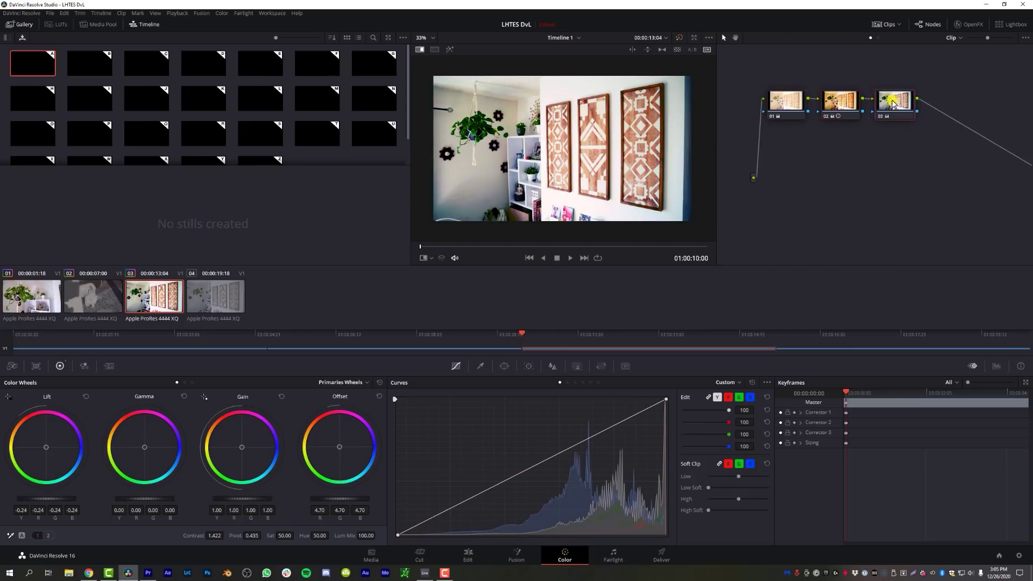
left_click(892, 104)
left_click(842, 105)
left_click(793, 104)
left_click(842, 105)
left_click(894, 102)
left_click(843, 104)
left_click(910, 106)
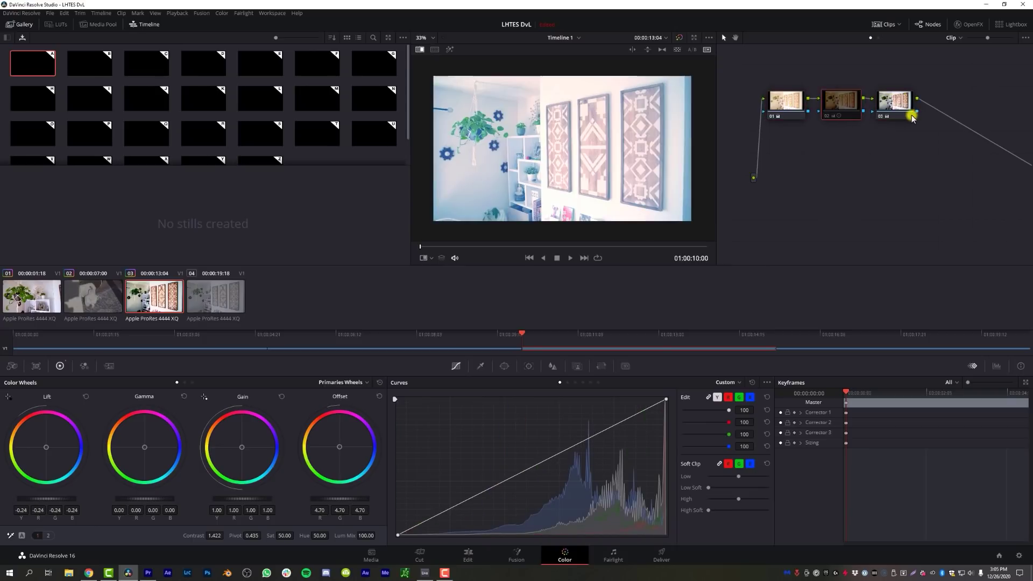
left_click(779, 102)
left_click(870, 107)
left_click(842, 104)
left_click(885, 105)
Switch to Premiere Pro and look through the Basic Correction, Creative and Curves sections of Lumetri Color for Warm.mov.
key("alt+Tab")
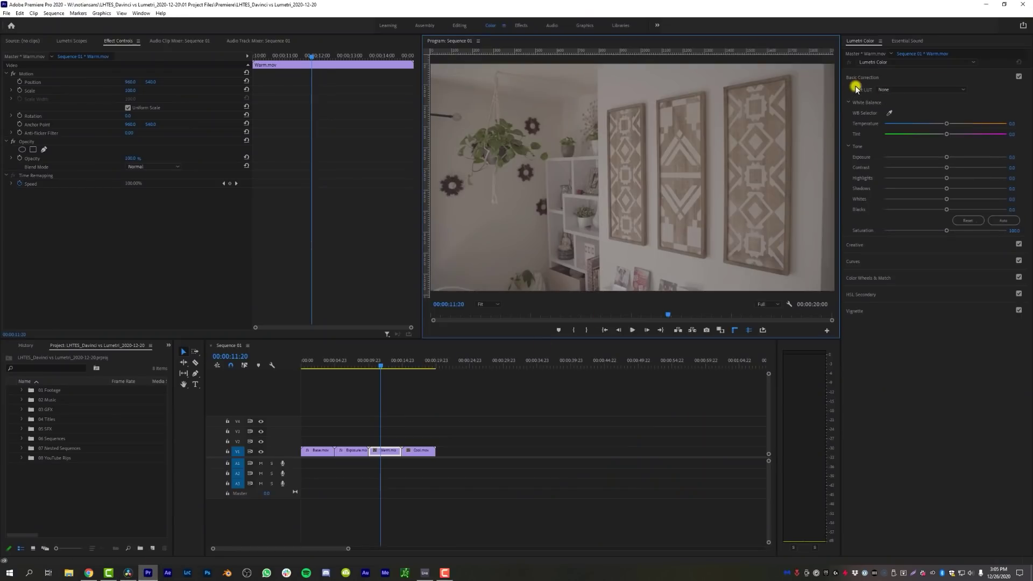
left_click(861, 78)
left_click(864, 77)
left_click(871, 78)
left_click(872, 80)
left_click(861, 245)
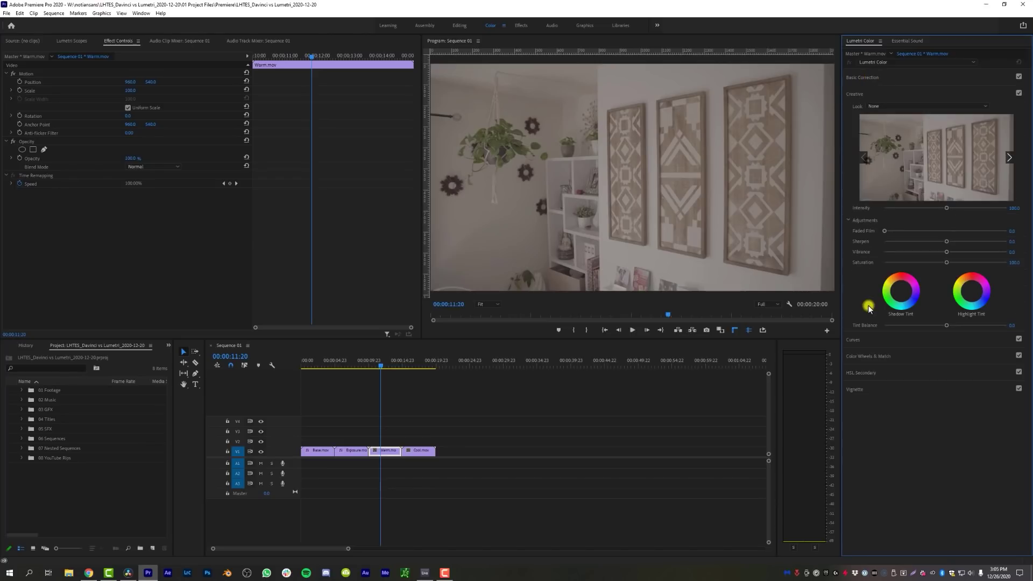
left_click(857, 340)
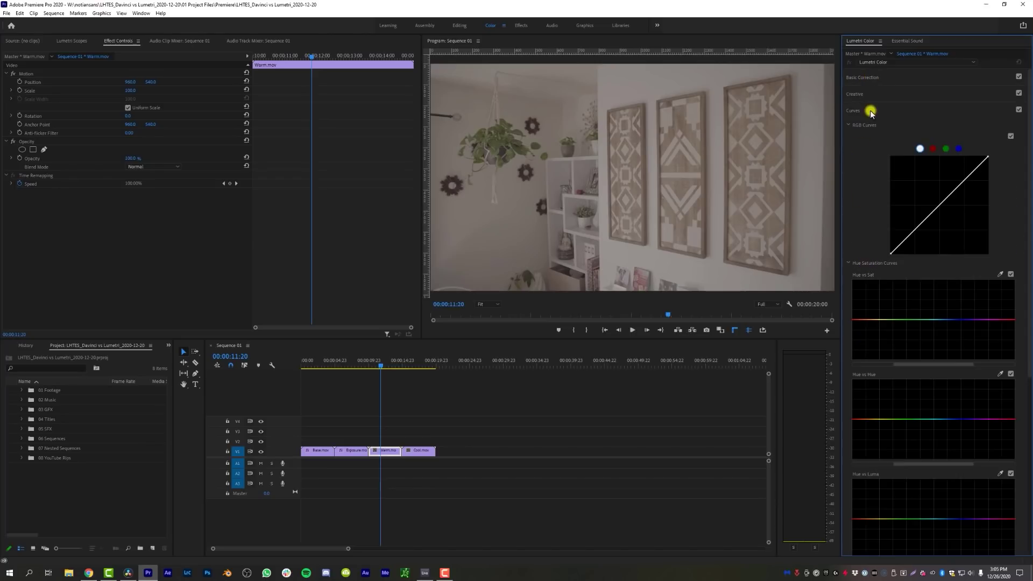
left_click(853, 112)
left_click(867, 78)
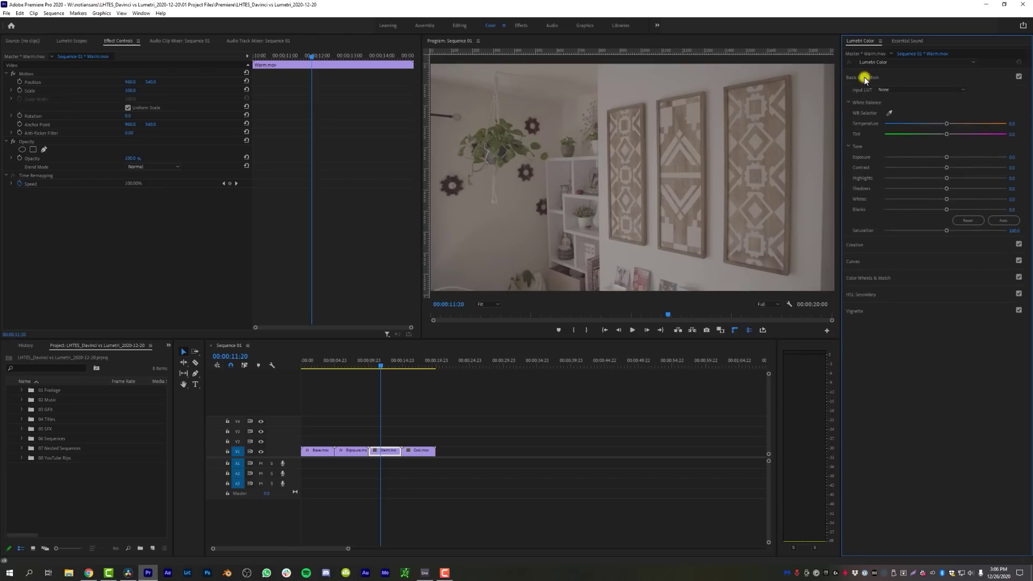
left_click(863, 78)
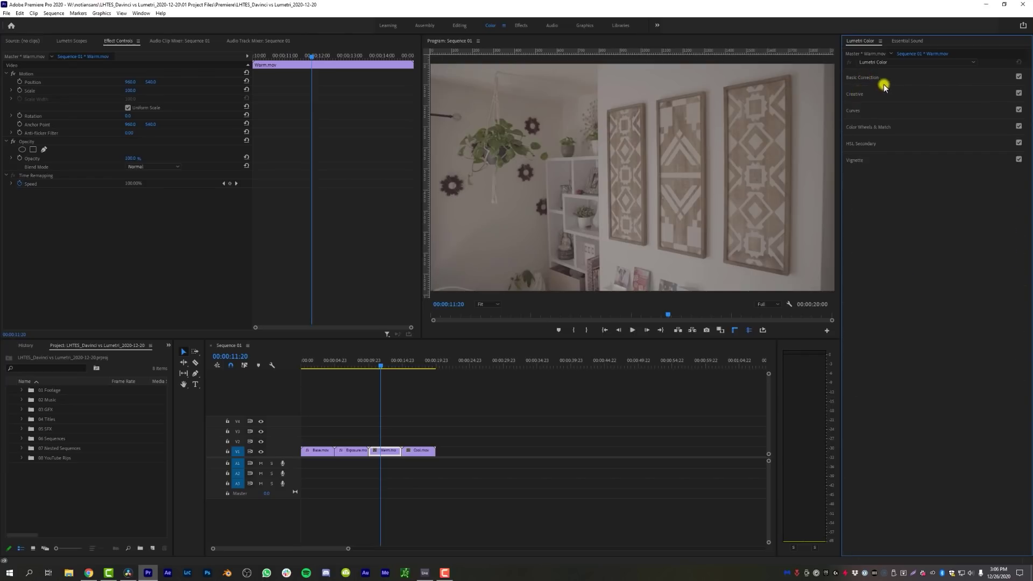
left_click(855, 112)
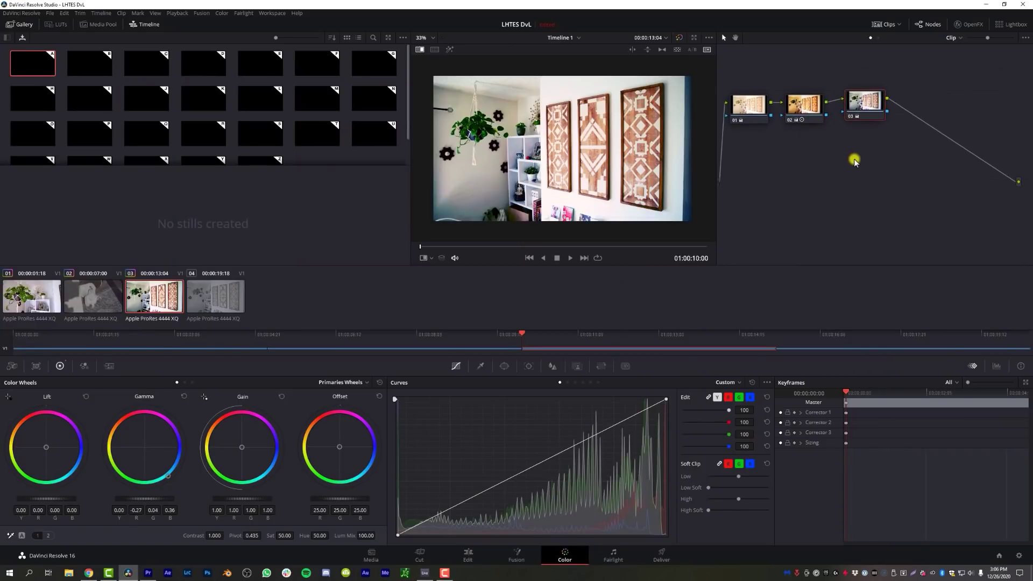
In DaVinci Resolve, view the options available for the third clip's node graph and dismiss them.
right_click(877, 146)
mouse_move(897, 162)
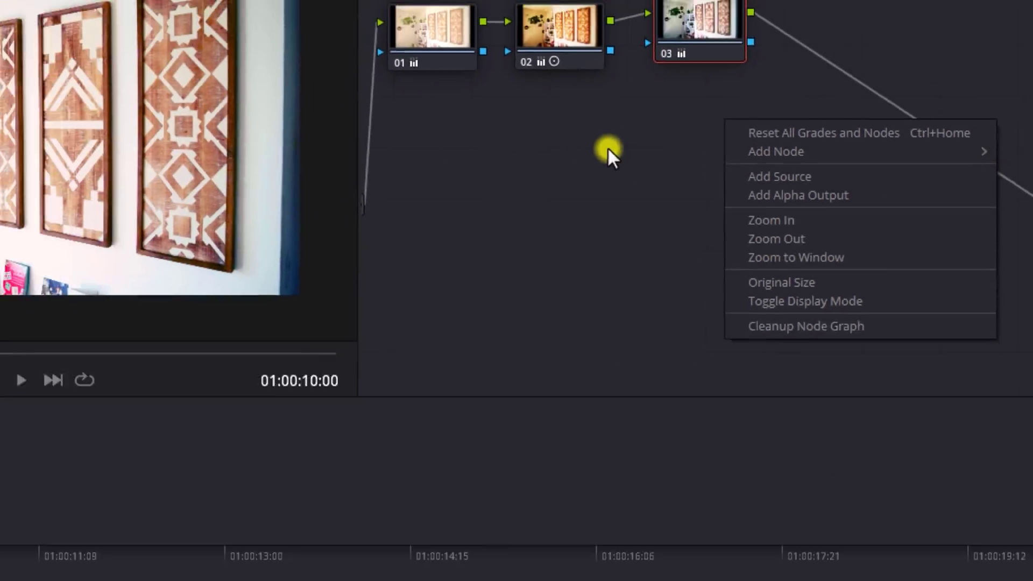
left_click(609, 150)
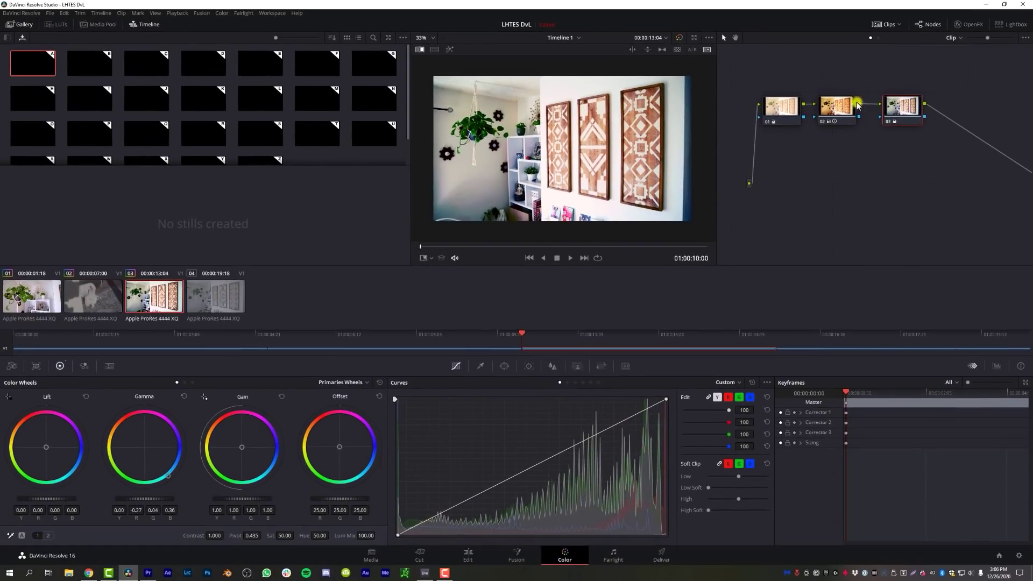
left_click_drag(857, 105, 861, 105)
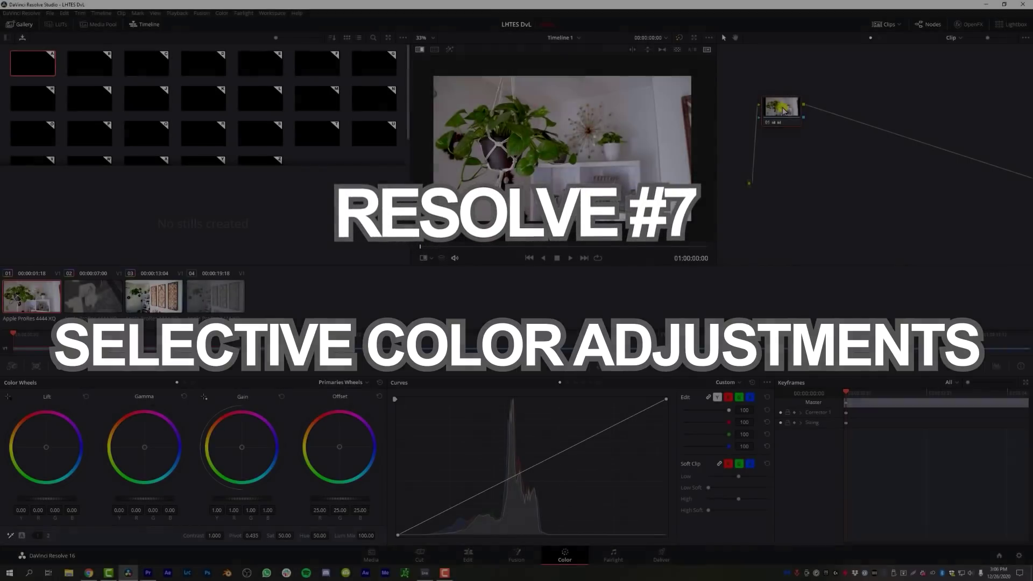
Add a second serial node to the first clip, sample the plant's green with the HSL qualifier, and highlight the selection.
key("alt+s")
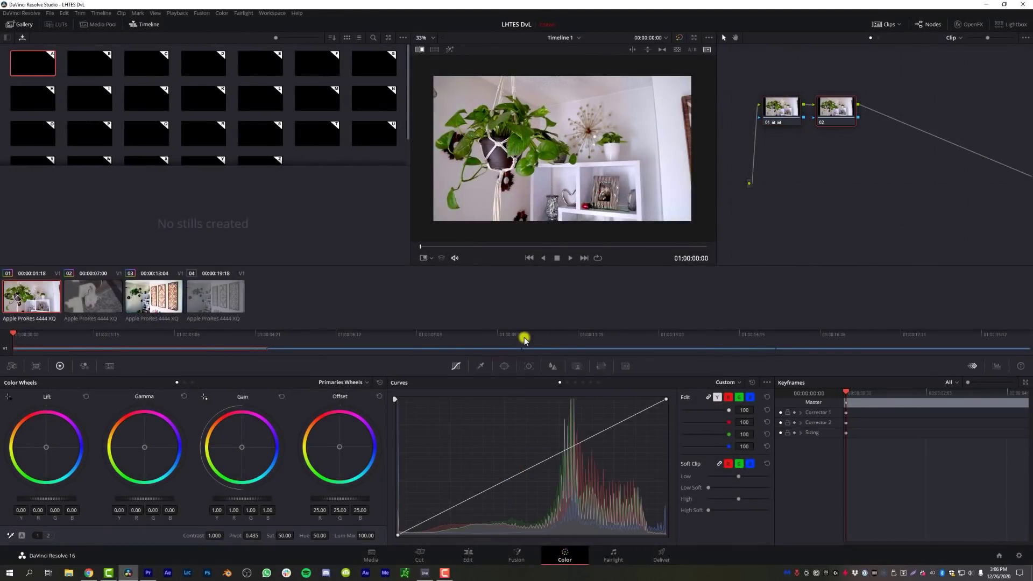
left_click(480, 367)
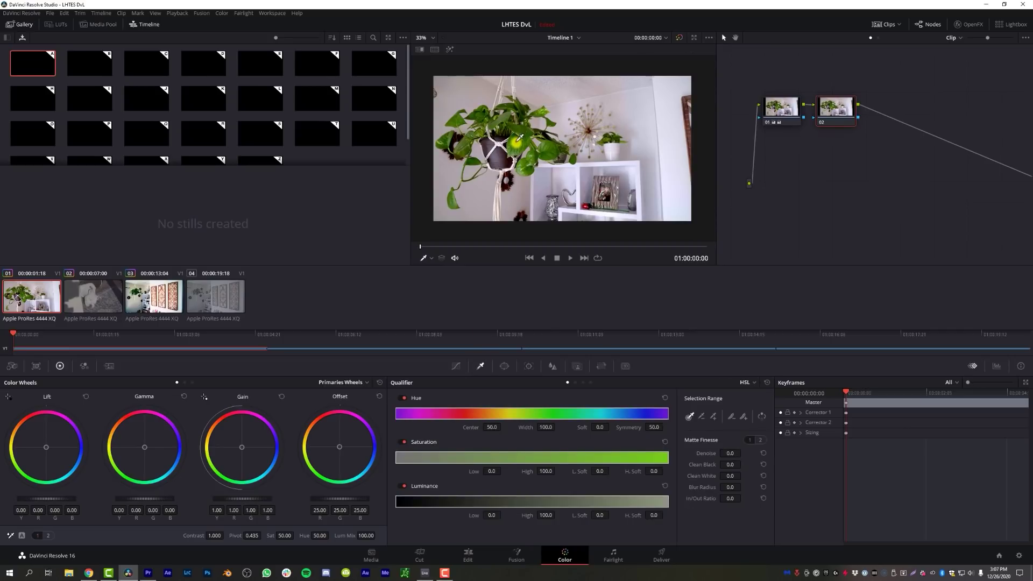
left_click(644, 188)
key("shift+h")
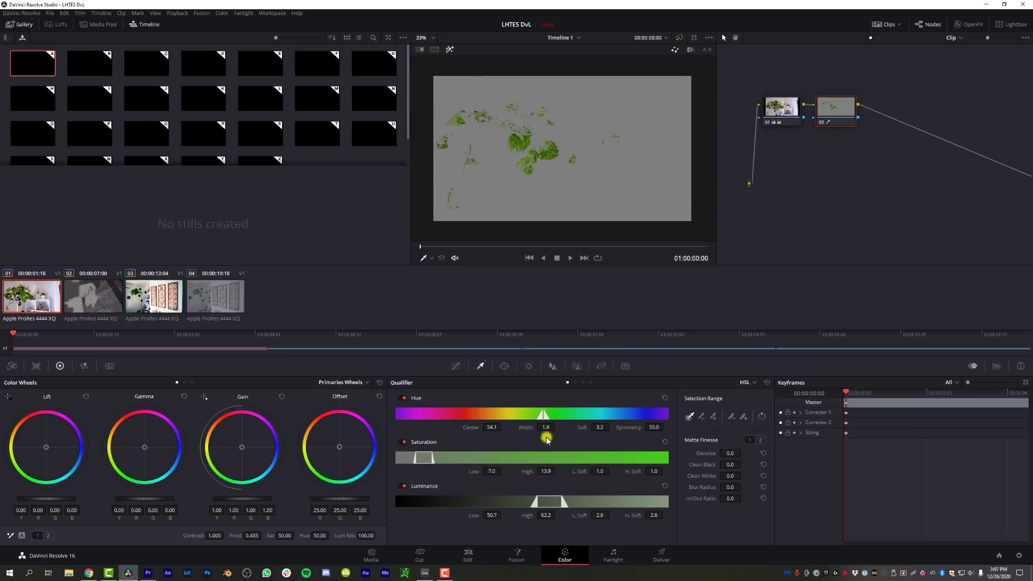
Refine the qualifier to hue width 11.4, saturation 3.8–17.4, luminance 44.7–73.8, Clean Black 17.0 and Clean White 9.2, then turn off the highlight.
left_click_drag(547, 427, 562, 427)
left_click_drag(490, 427, 546, 427)
left_click_drag(484, 474, 521, 469)
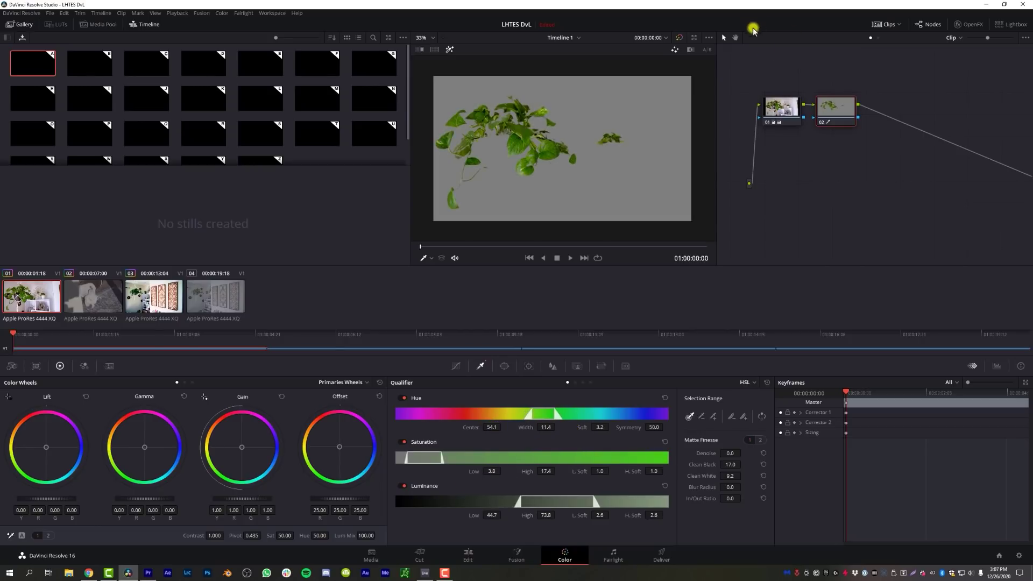
key("shift+h")
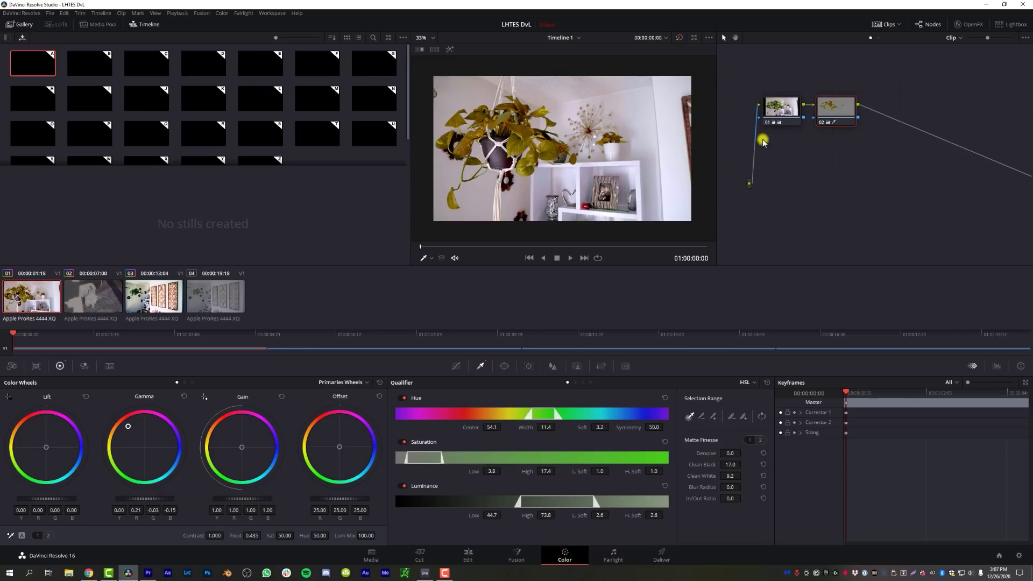
Draw a closed curve window around the hanging plant on node 02, extending its outline toward the shelf.
left_click(504, 366)
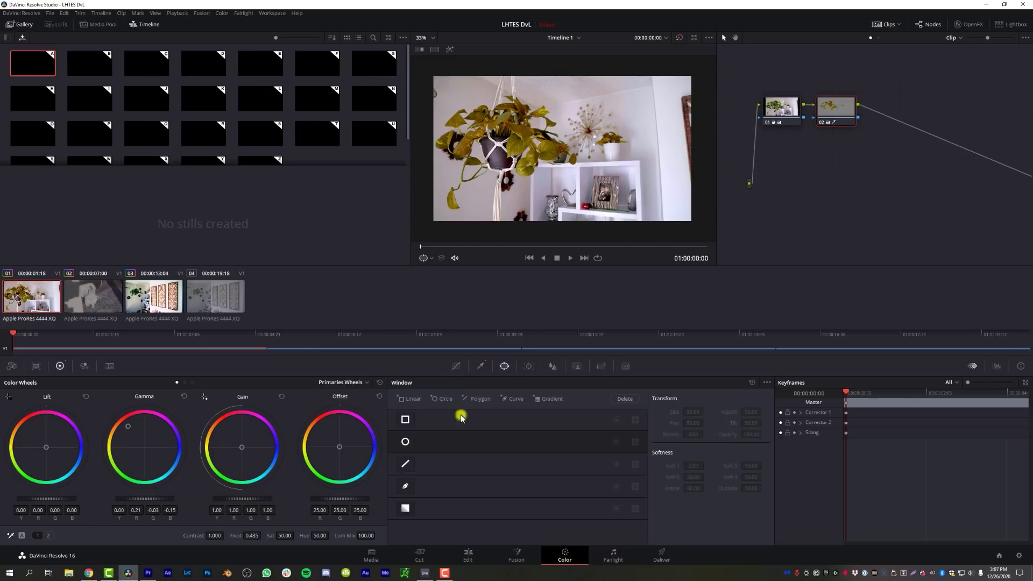
left_click(405, 486)
left_click(481, 202)
left_click(458, 219)
left_click(436, 209)
left_click(427, 169)
left_click(428, 116)
left_click(452, 96)
left_click(491, 82)
left_click(523, 85)
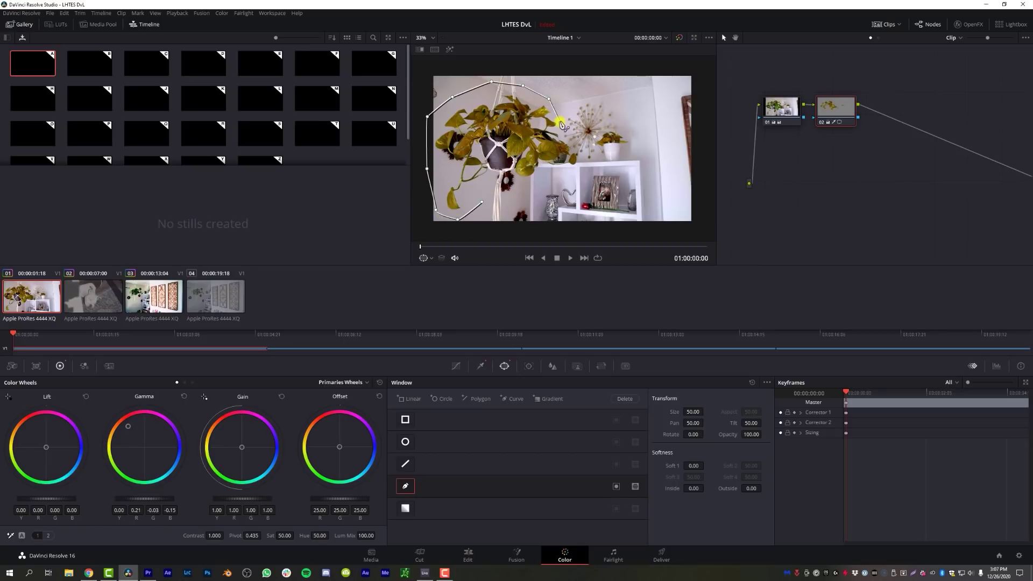
left_click(570, 163)
left_click(552, 179)
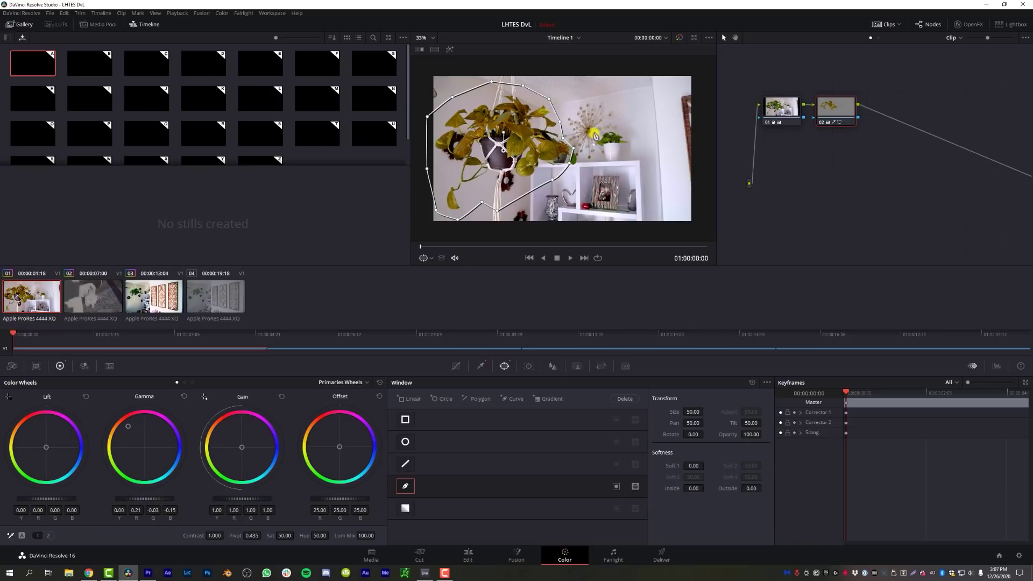
left_click_drag(569, 167, 588, 160)
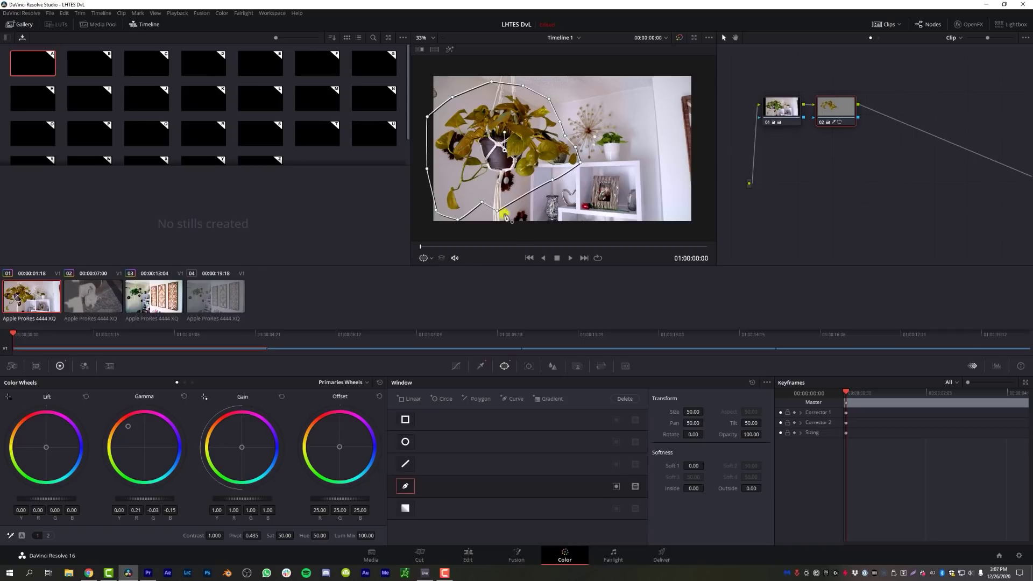
Toggle node 02 off and on to compare the plant with and without the selective color change.
key("ctrl+d")
key("ctrl+d")
key("ctrl+d")
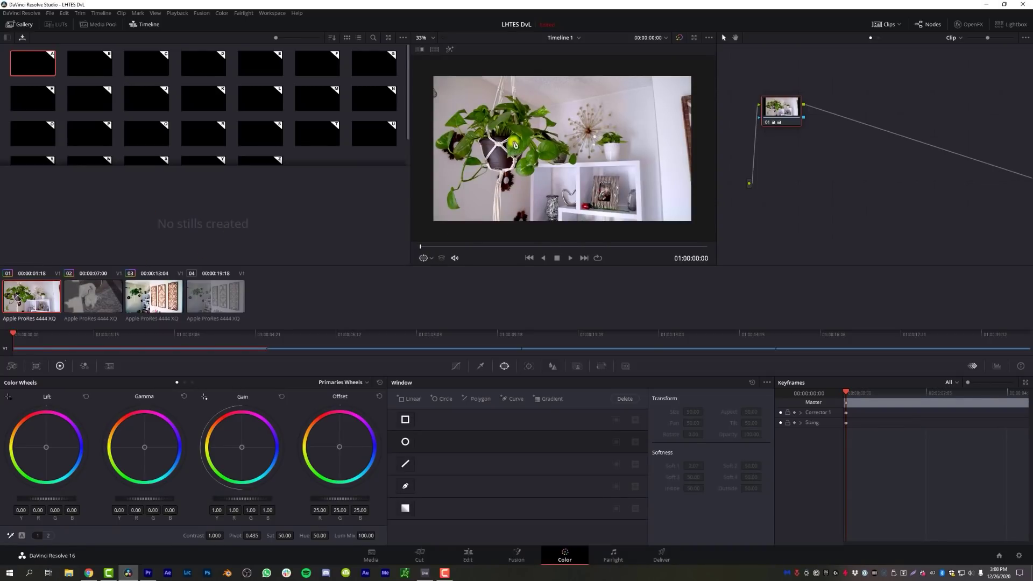
Grab a still of the graded first clip and apply its grade to the second clip with the dog.
right_click(521, 134)
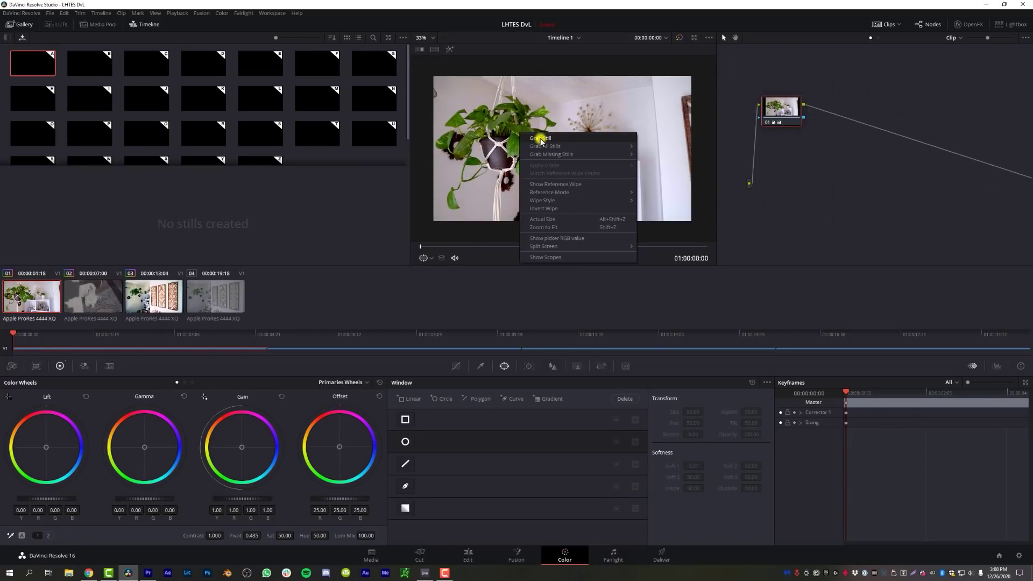
left_click(540, 139)
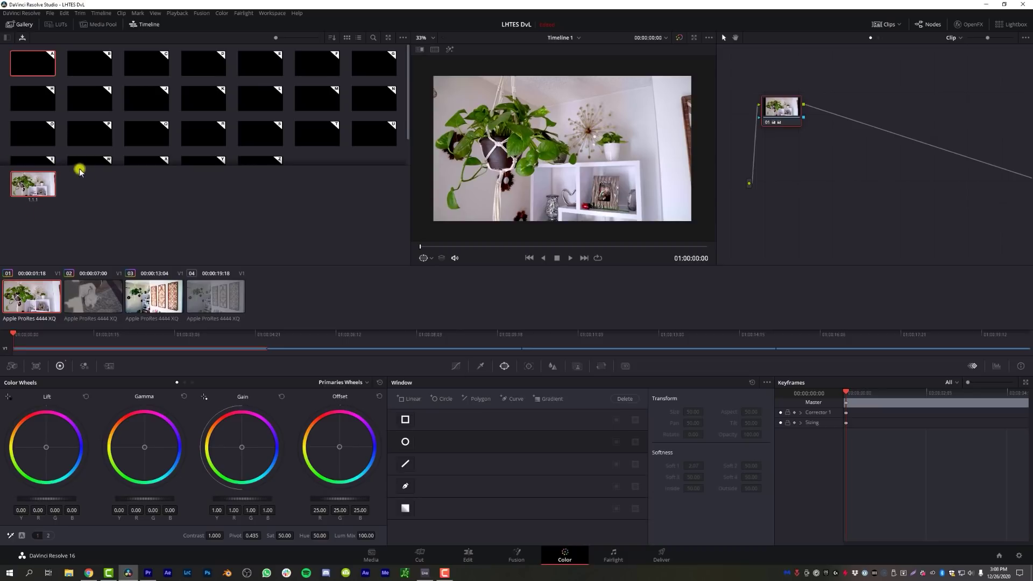
left_click(98, 300)
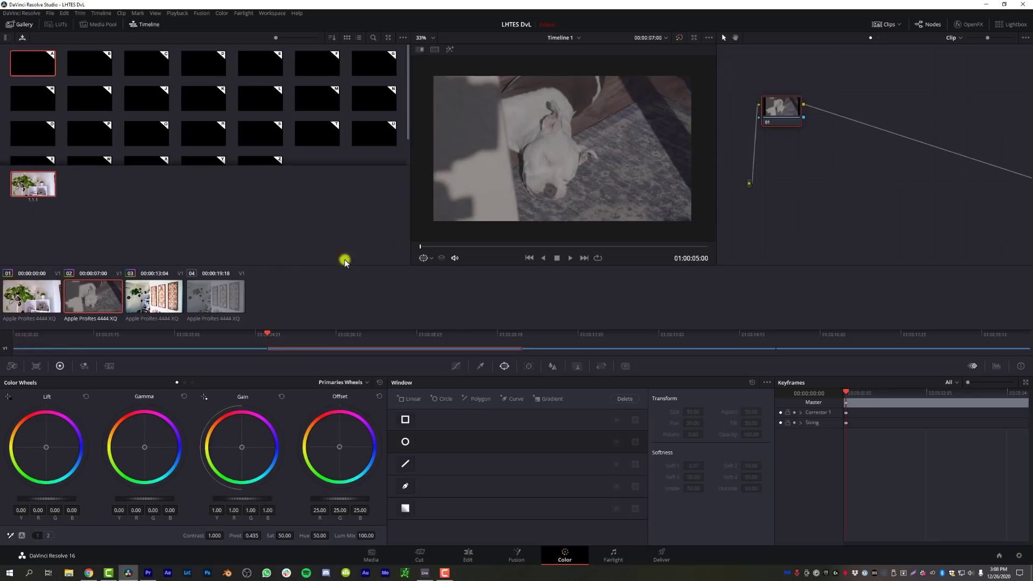
middle_click(30, 186)
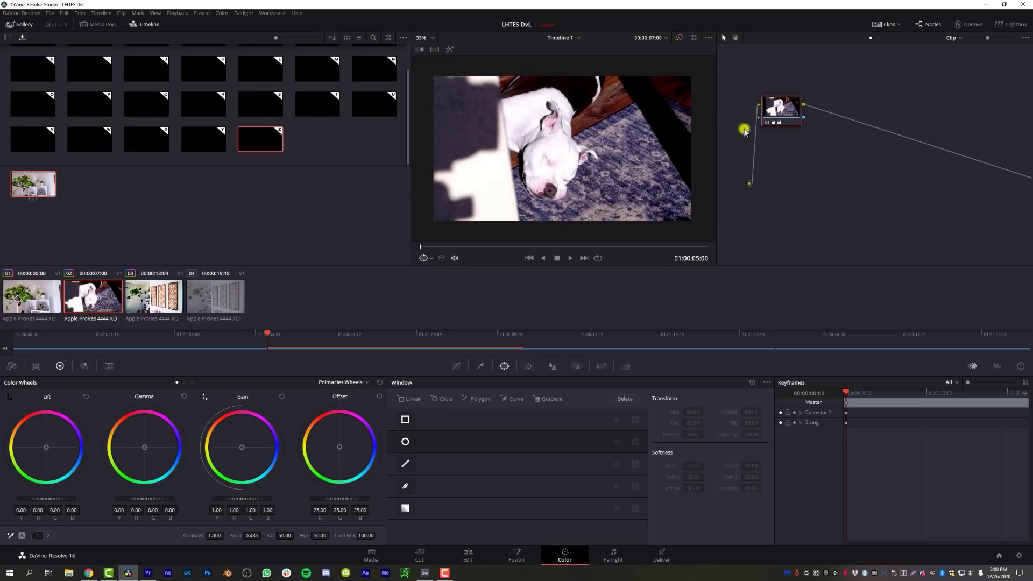
Set the second clip's Gain to 0.84 and Gamma to 0.02, and compare the clip with the first one.
mouse_move(245, 500)
left_mouse_down()
mouse_move(176, 499)
mouse_move(232, 502)
left_mouse_up()
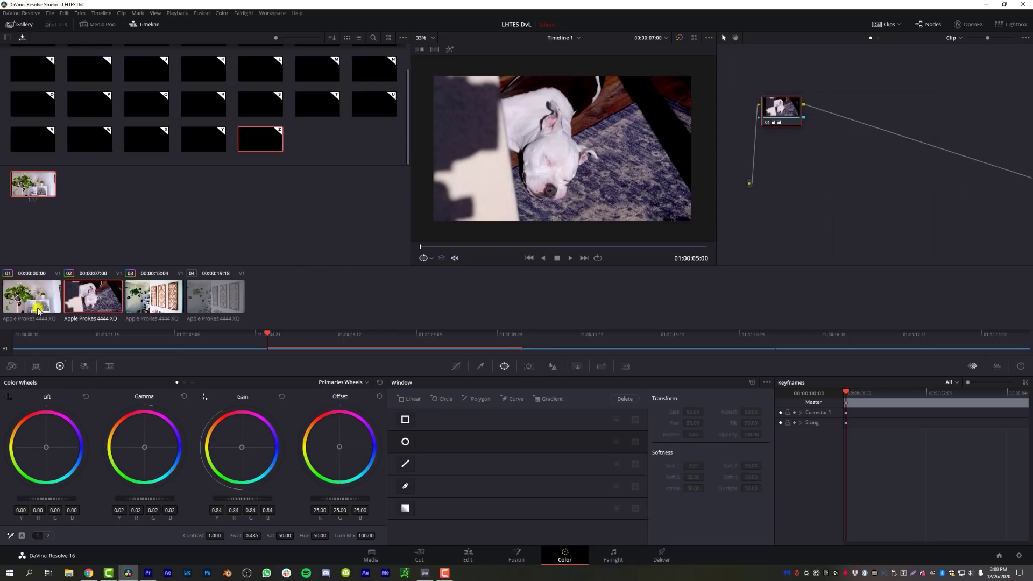
key("Up")
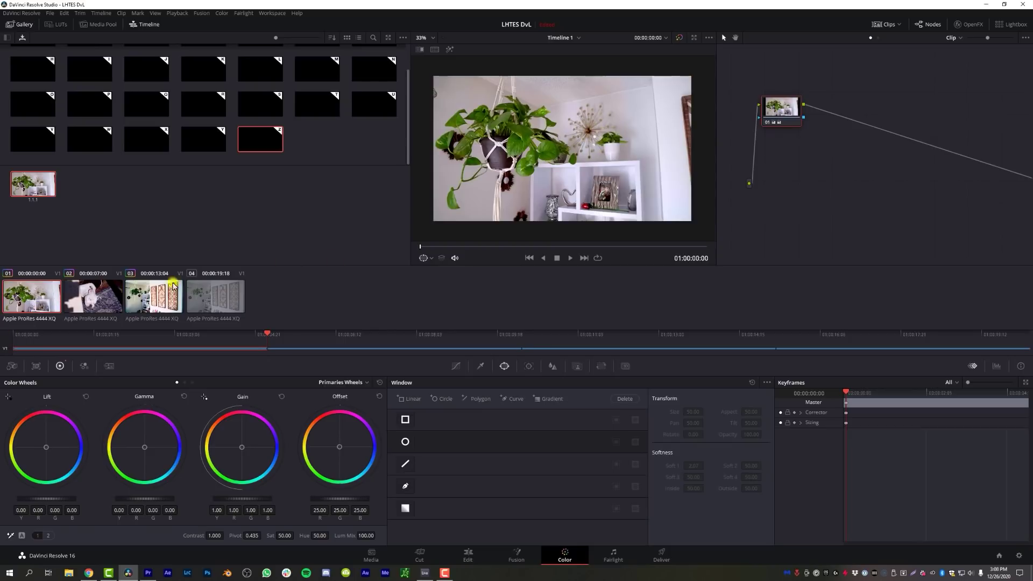
left_click(89, 301)
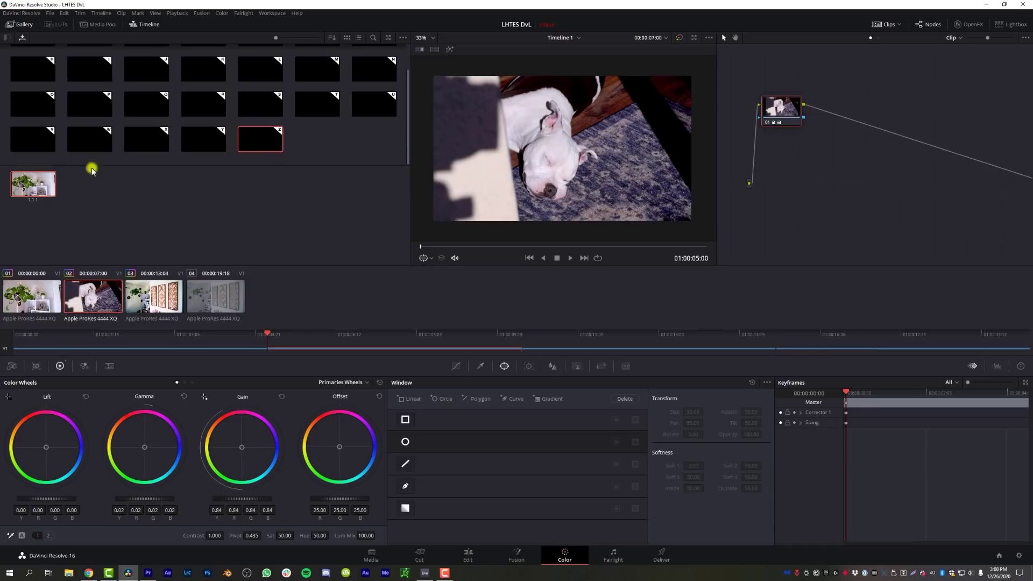
Save the plant still to the first memory slot and apply that grade to the fourth and third clips.
left_click_drag(32, 185, 39, 59)
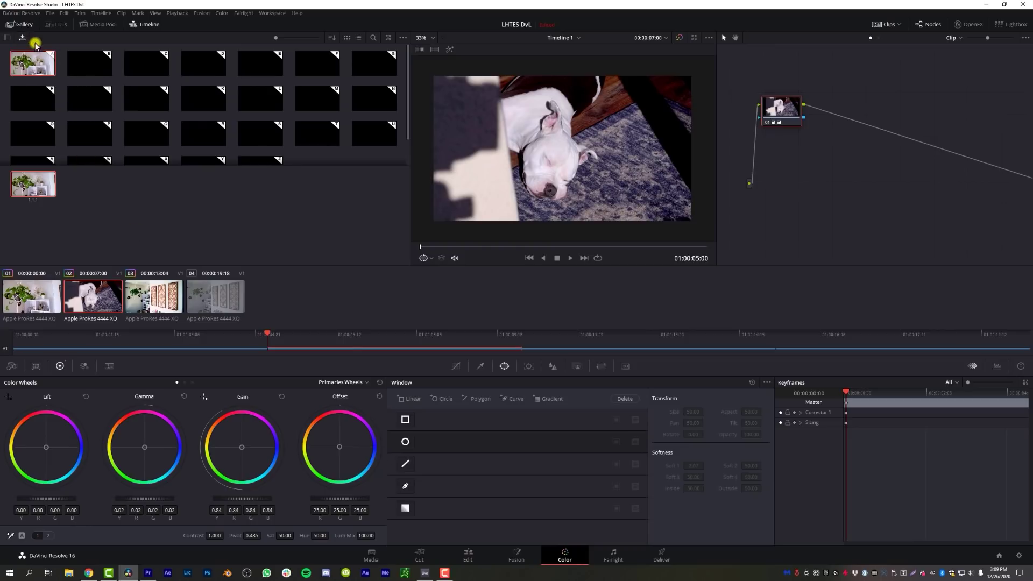
left_click(223, 299)
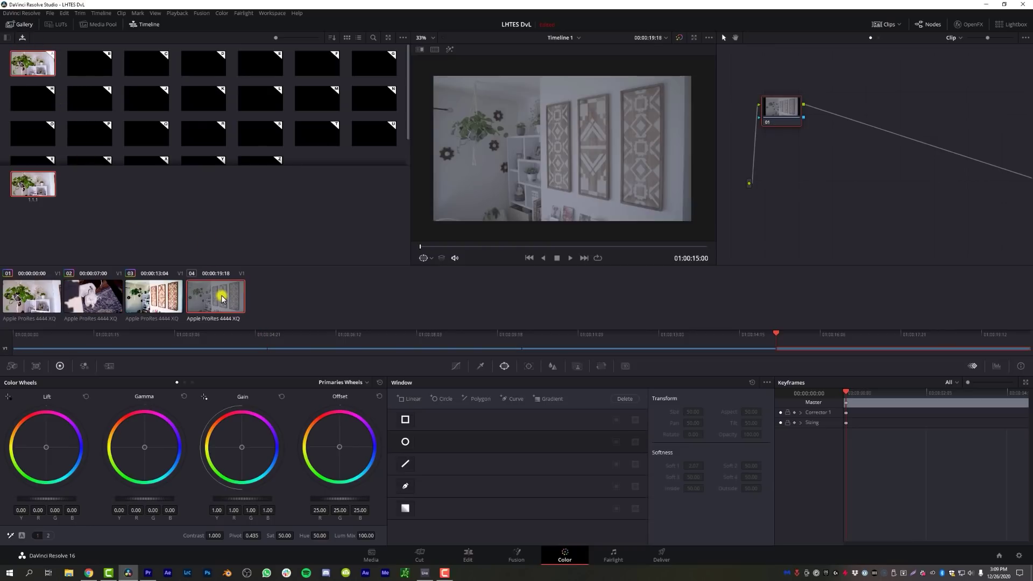
key("ctrl+1")
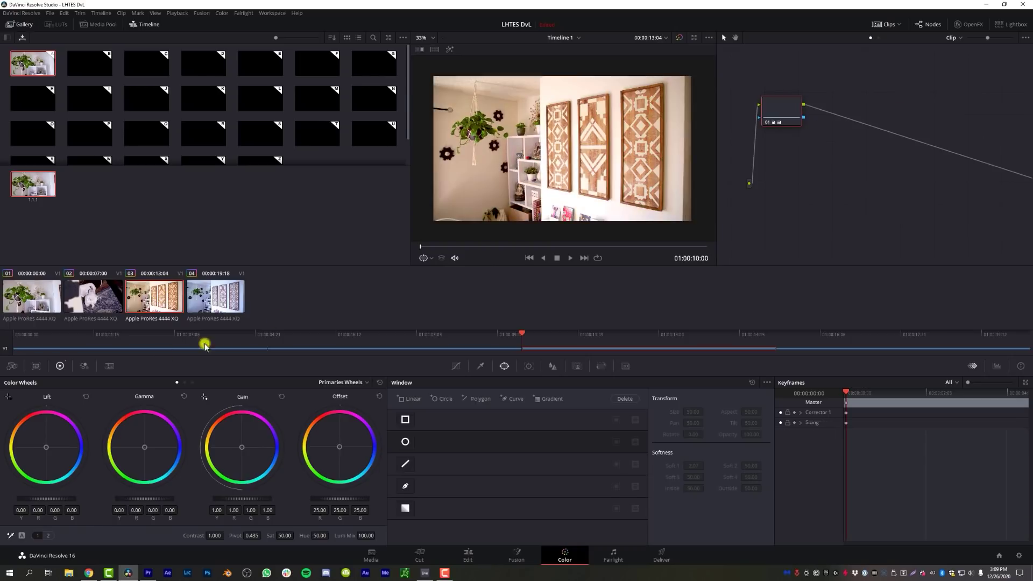
Apply the grade from the first memory slot to the second clip, and compare all four clips.
left_click(106, 302)
key("ctrl+1")
left_click(22, 304)
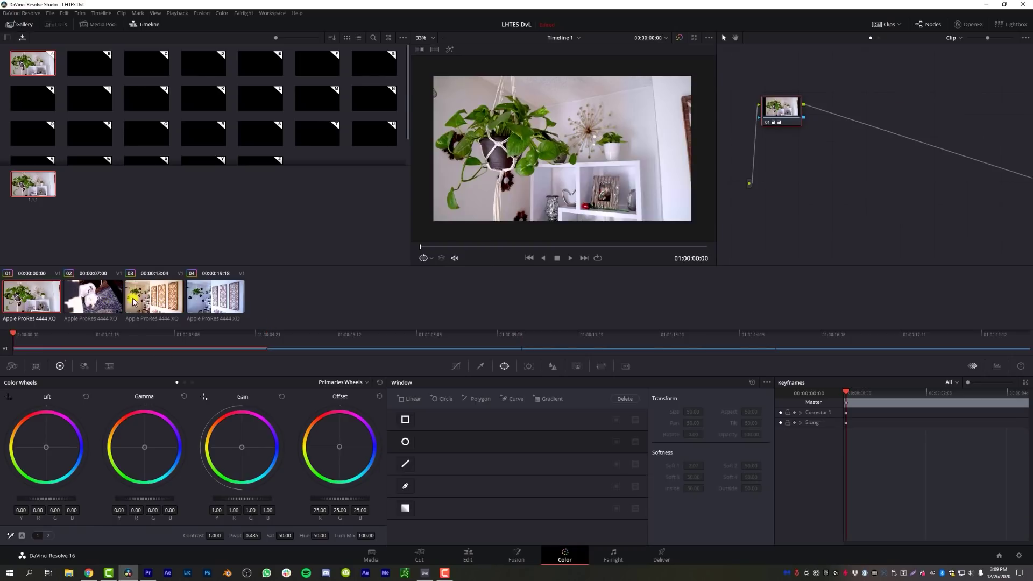
left_click(117, 303)
left_click(162, 298)
left_click(202, 303)
left_click(132, 302)
left_click(102, 305)
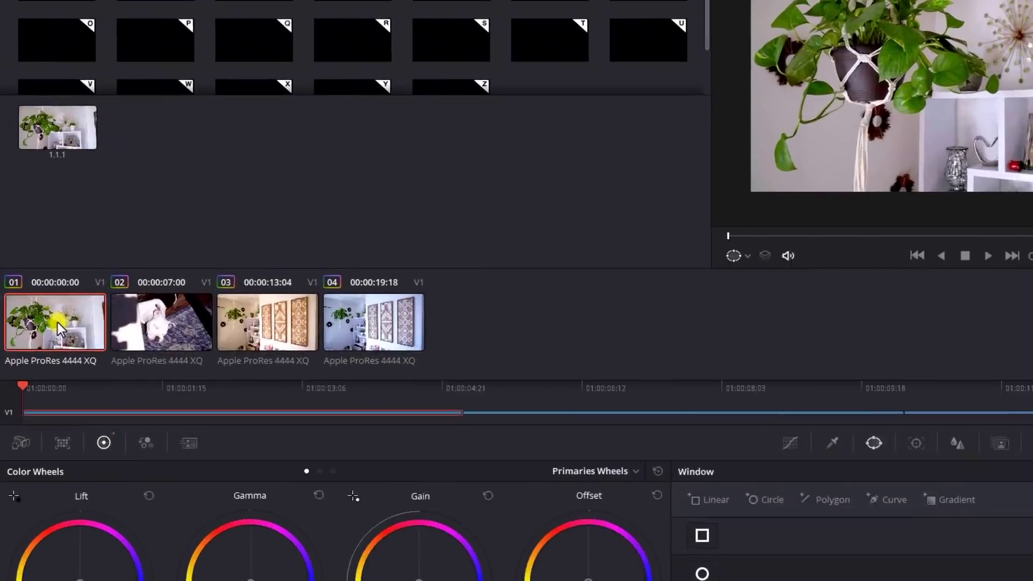
Try to generate a 3D LUT (65 Point Cube) from the first clip, cancelling the save.
right_click(34, 296)
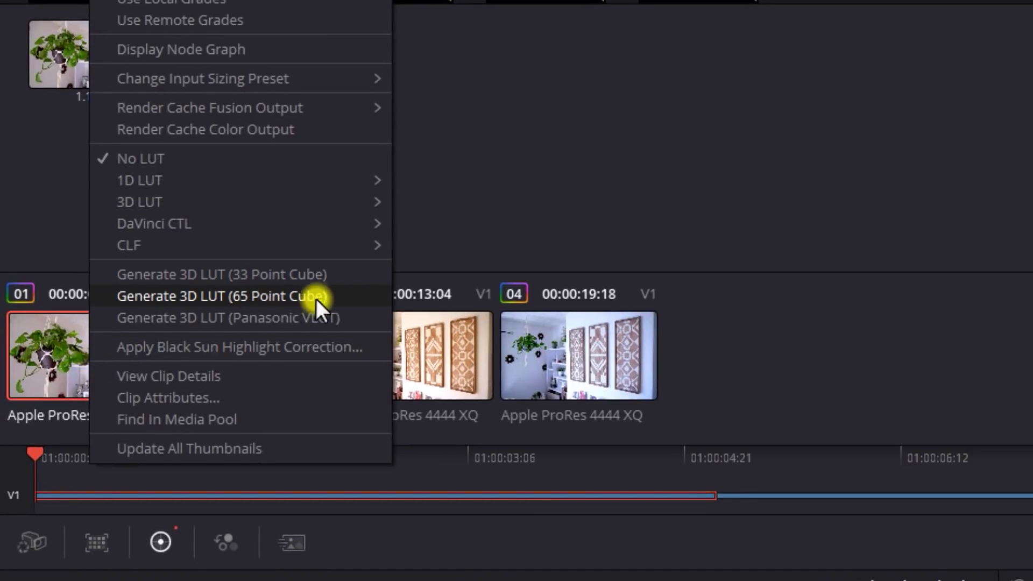
left_click(295, 298)
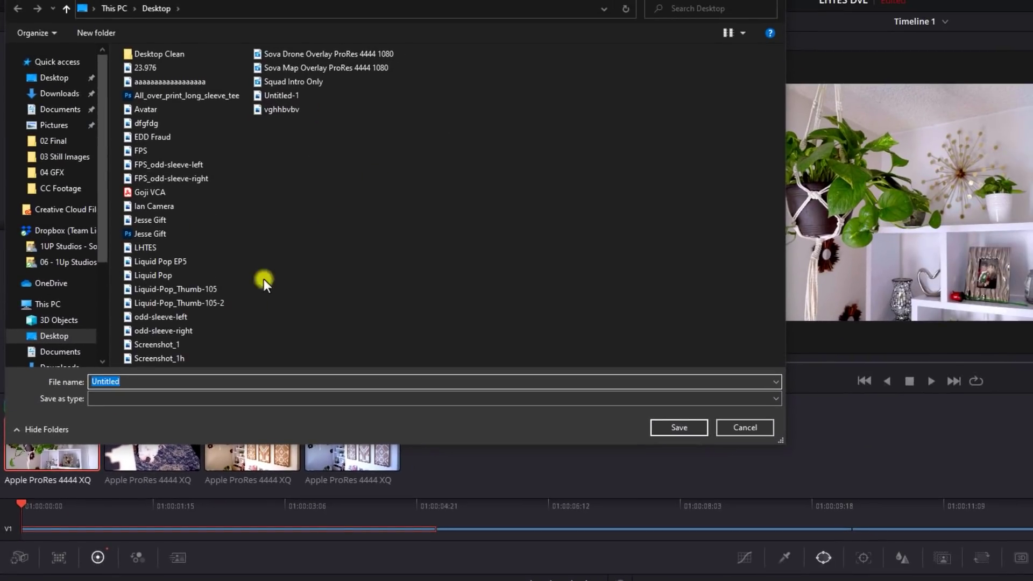
left_click(749, 428)
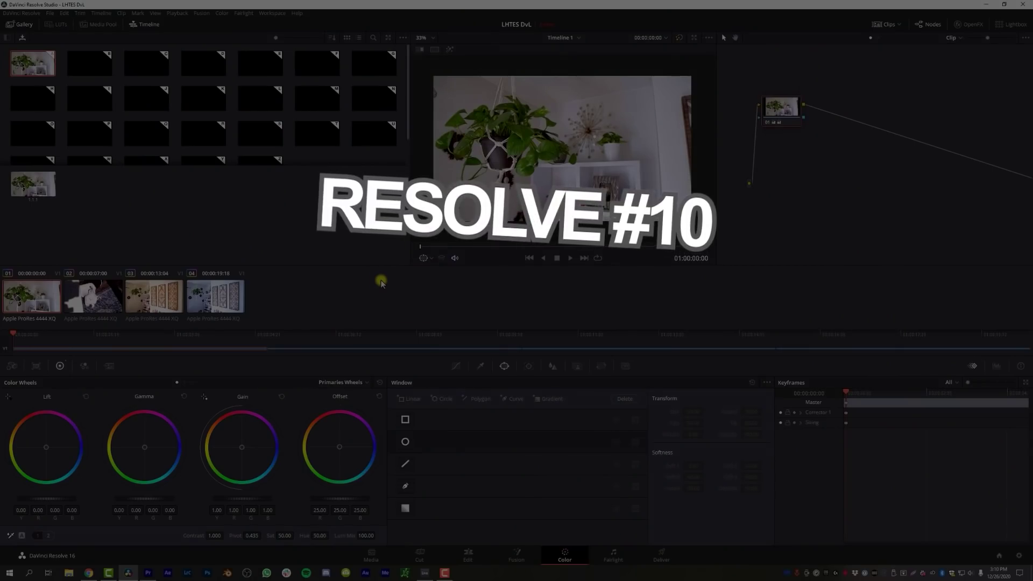
Apply the CELLULOID_09_LOMO_DEEPBLUE_HIGH LUT from the Celluloid LOG folder to the first clip's current node.
left_click(57, 24)
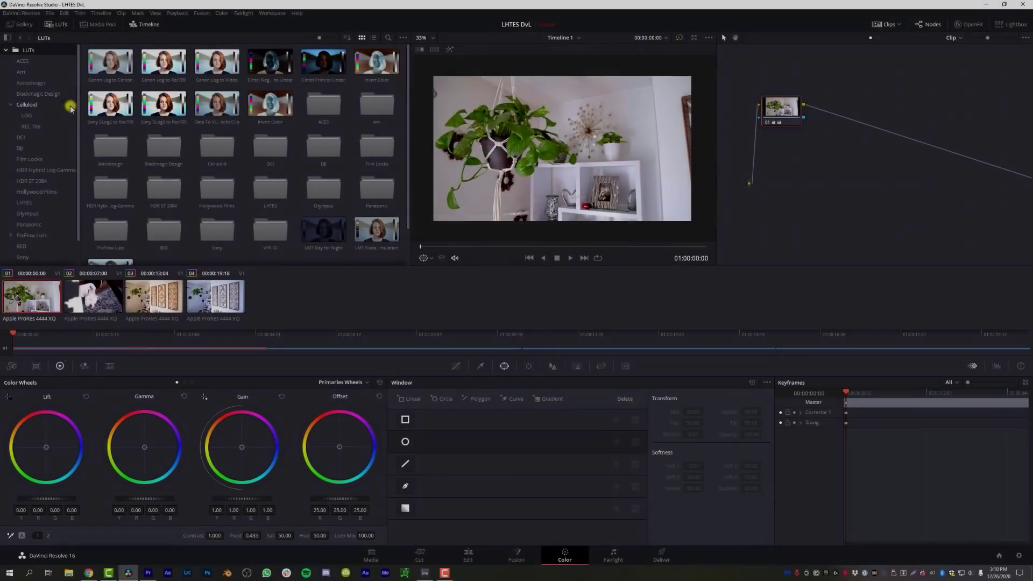
scroll(53, 148, "down", 2)
scroll(24, 135, "up", 2)
left_click(26, 115)
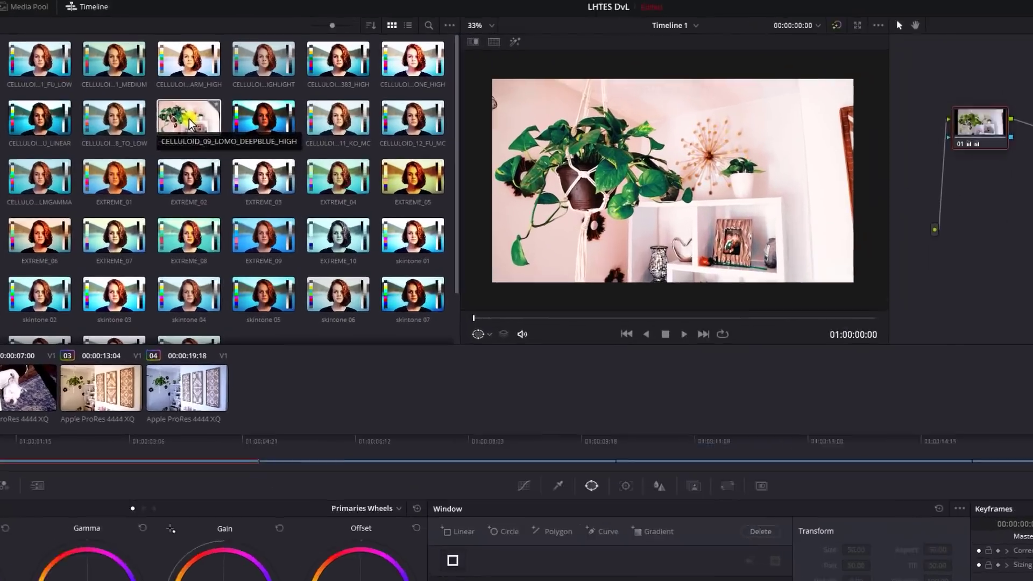
right_click(189, 123)
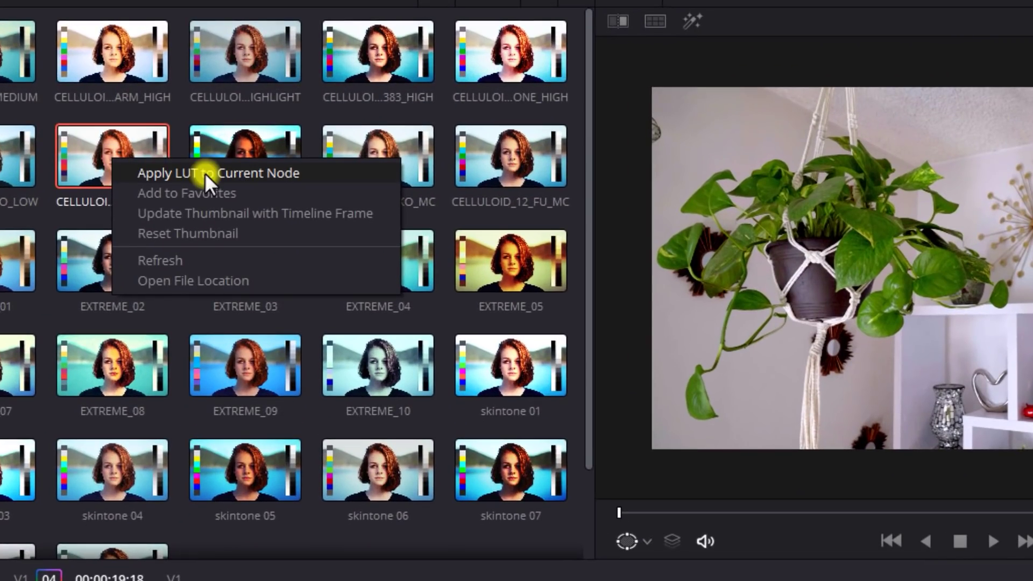
left_click(205, 173)
Toggle node 01 off and on to compare the LUT's effect, and try another LUT from the LOG folder on the clip.
scroll(584, 149, "down", 1)
key("ctrl+d")
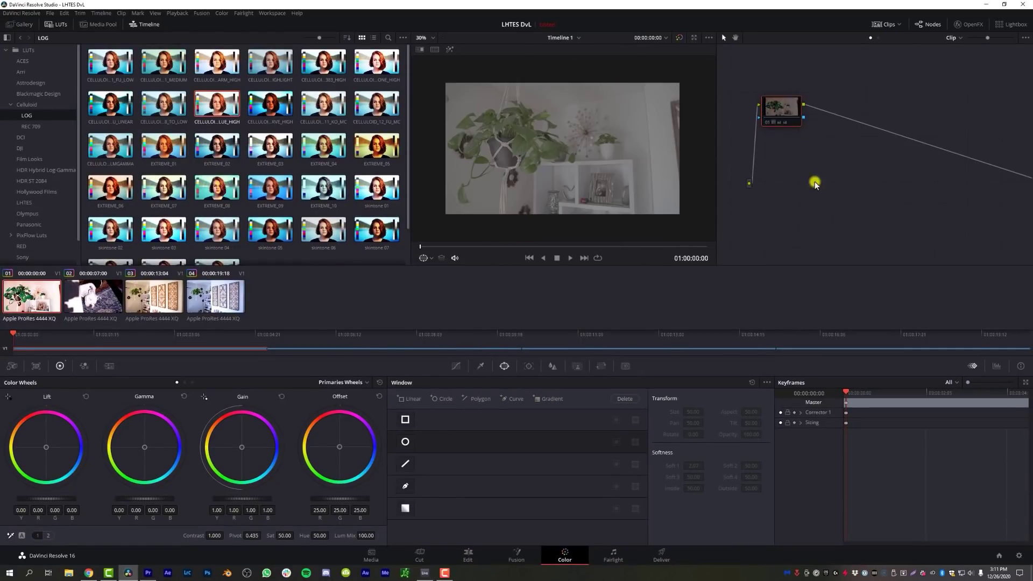
key("ctrl+d")
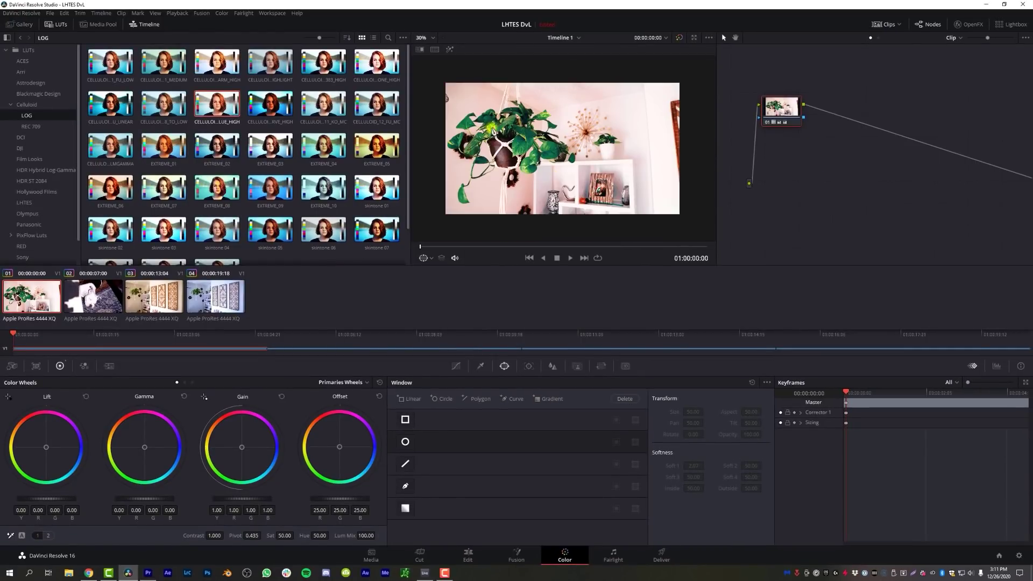
scroll(311, 239, "down", 1)
left_click_drag(215, 181, 609, 153)
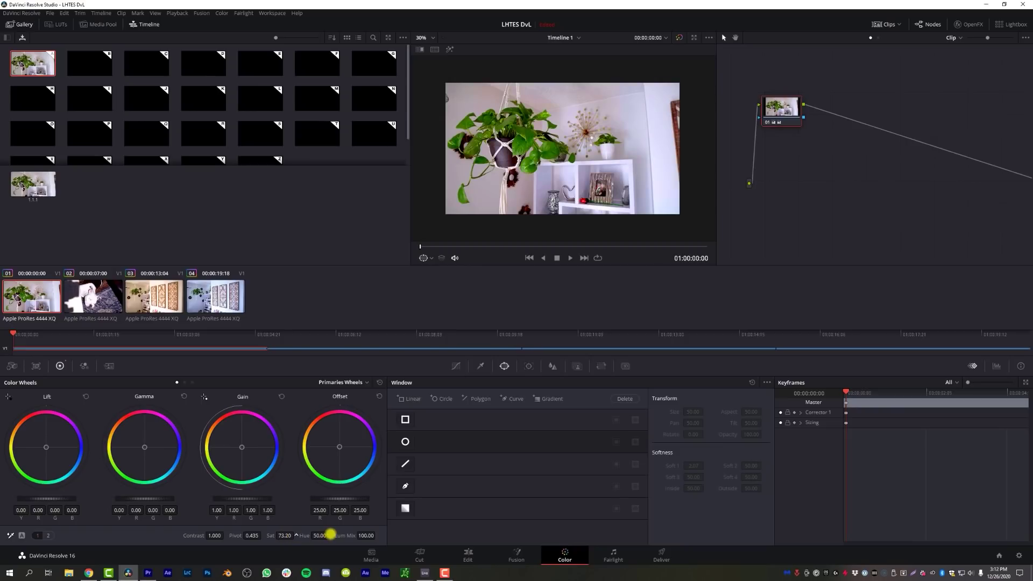
Add serial nodes 02, 03 and 04 to the first clip and raise the saturation in each, up to 100 in node 04.
key("alt+s")
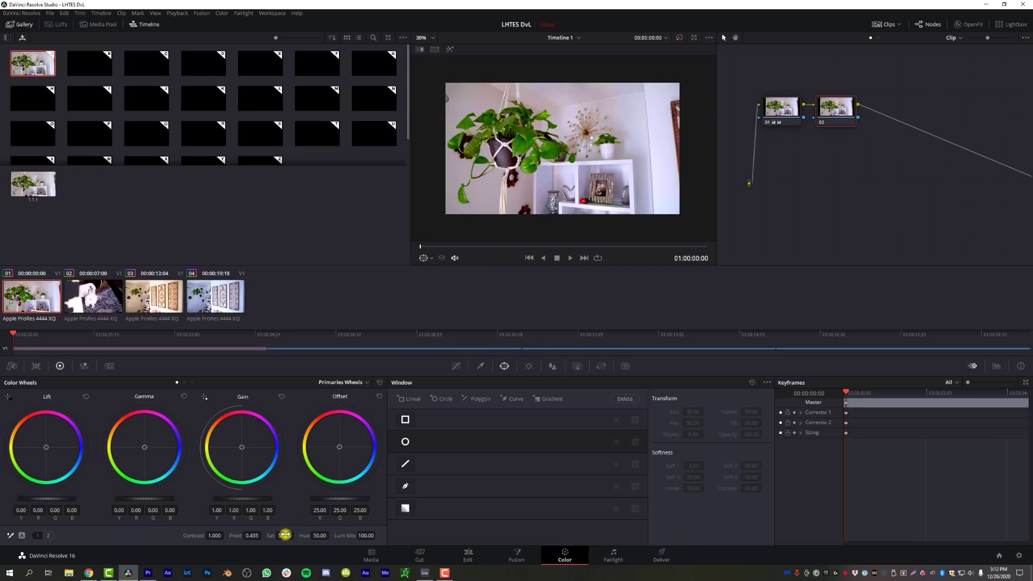
key("alt+s")
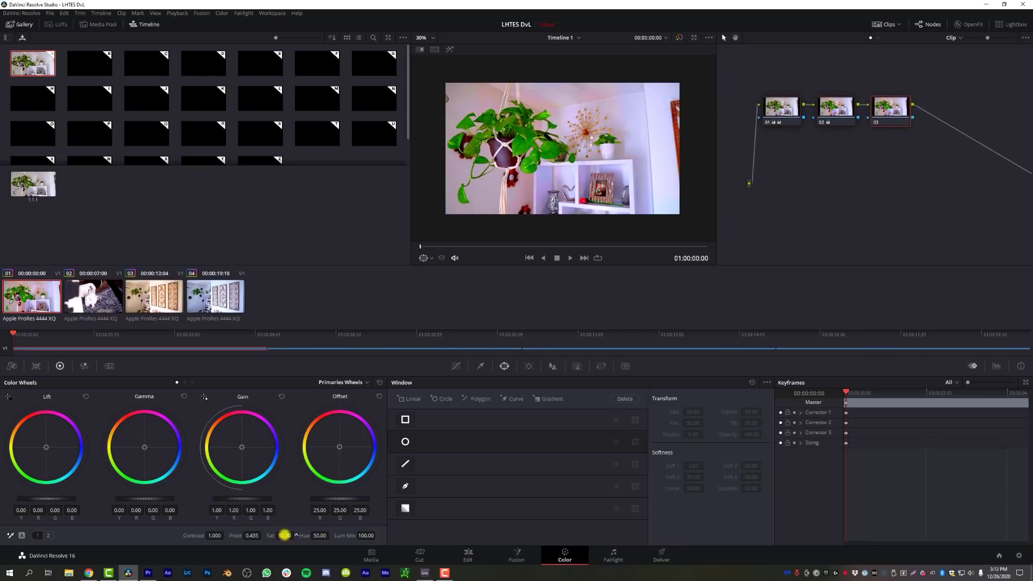
left_click_drag(284, 536, 437, 524)
key("alt+s")
left_click_drag(295, 533, 442, 524)
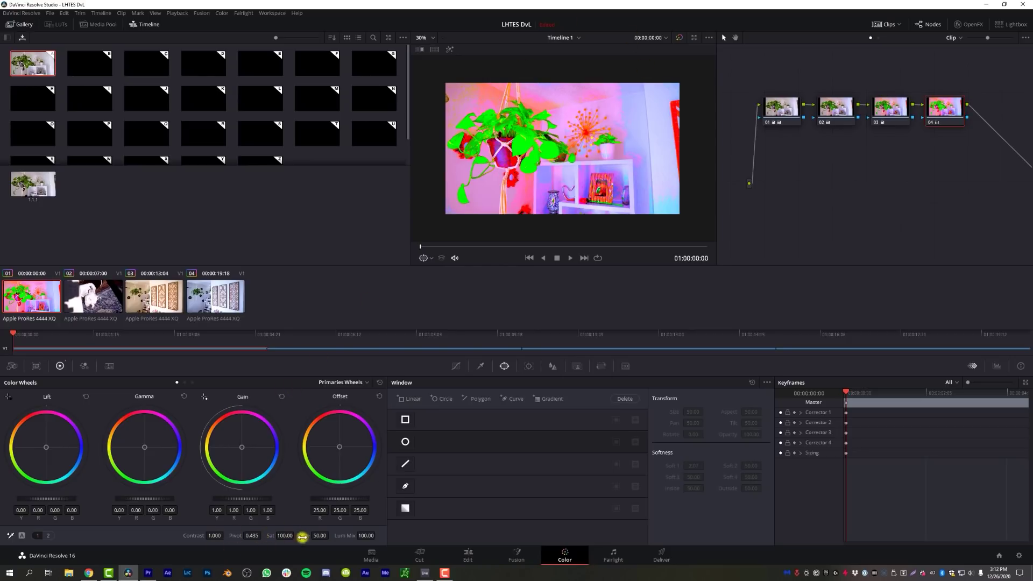
Switch to Premiere Pro and set the Creative saturation of the first clip, Base.mov, to 200.
left_click(146, 573)
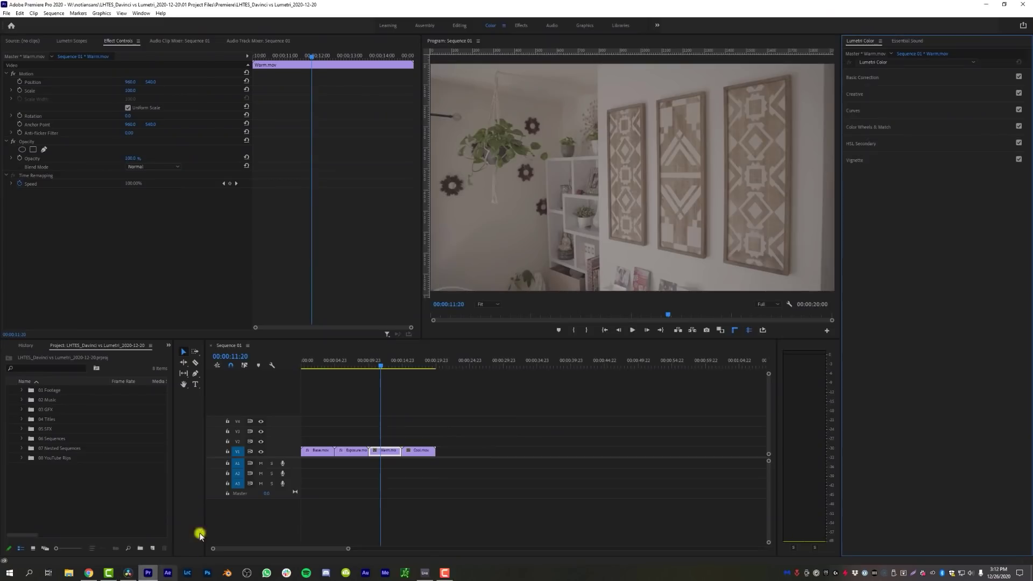
left_click(317, 360)
left_click(904, 80)
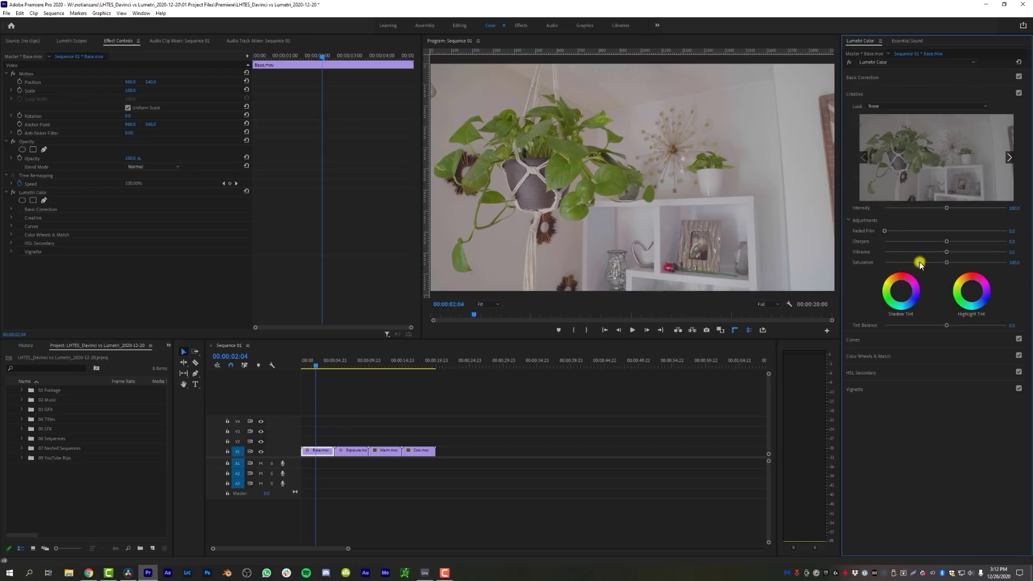
left_click_drag(955, 263, 1011, 263)
Duplicate the Lumetri Color effect twice on Base.mov to stack the saturation boost.
left_click(33, 193)
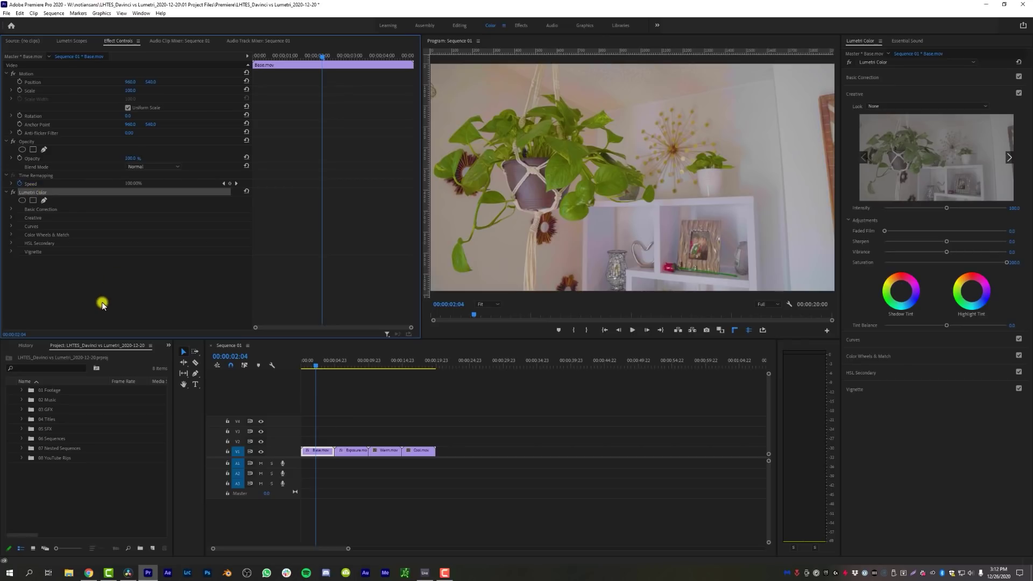
key("ctrl+c")
key("ctrl+v")
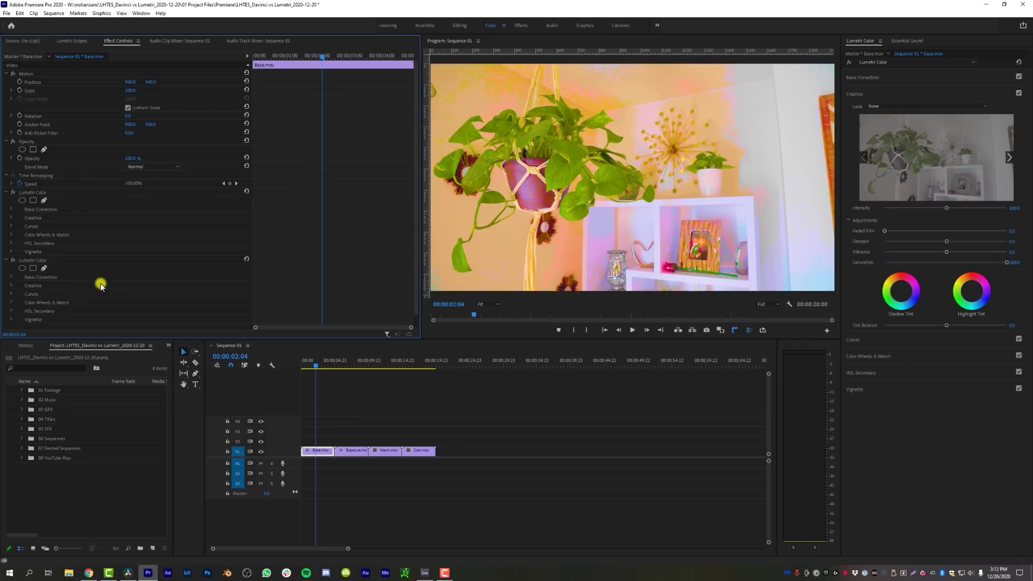
scroll(101, 285, "down", 1)
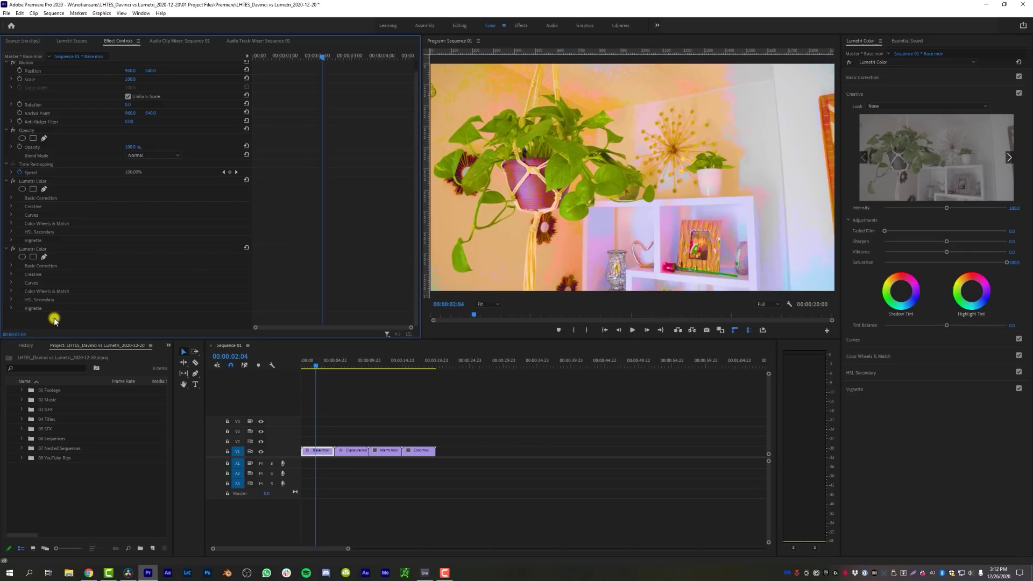
key("ctrl+v")
scroll(173, 281, "down", 5)
scroll(105, 254, "up", 1)
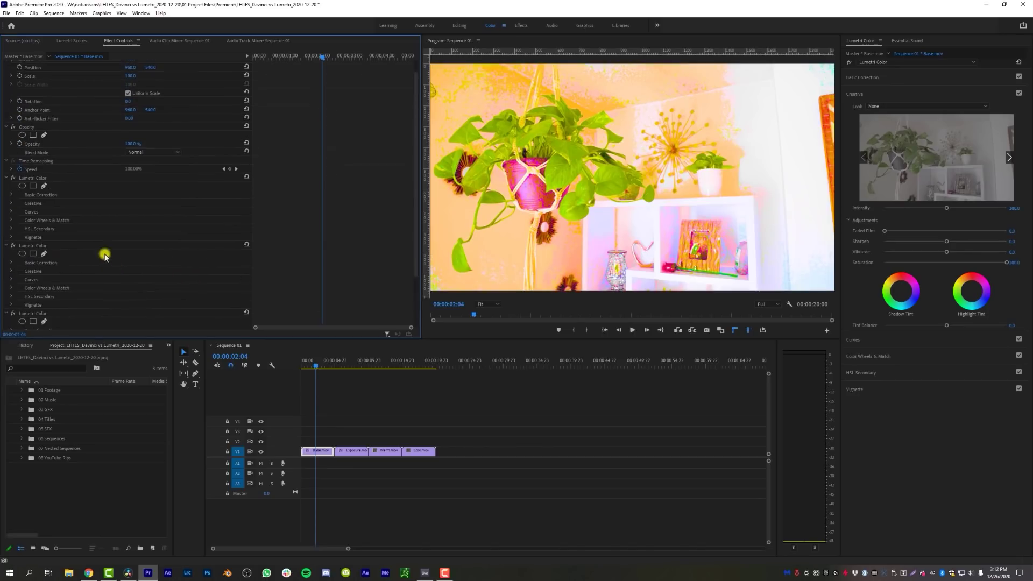
Delete the two duplicate Lumetri Color effects from Base.mov.
left_click(29, 266)
key("Delete")
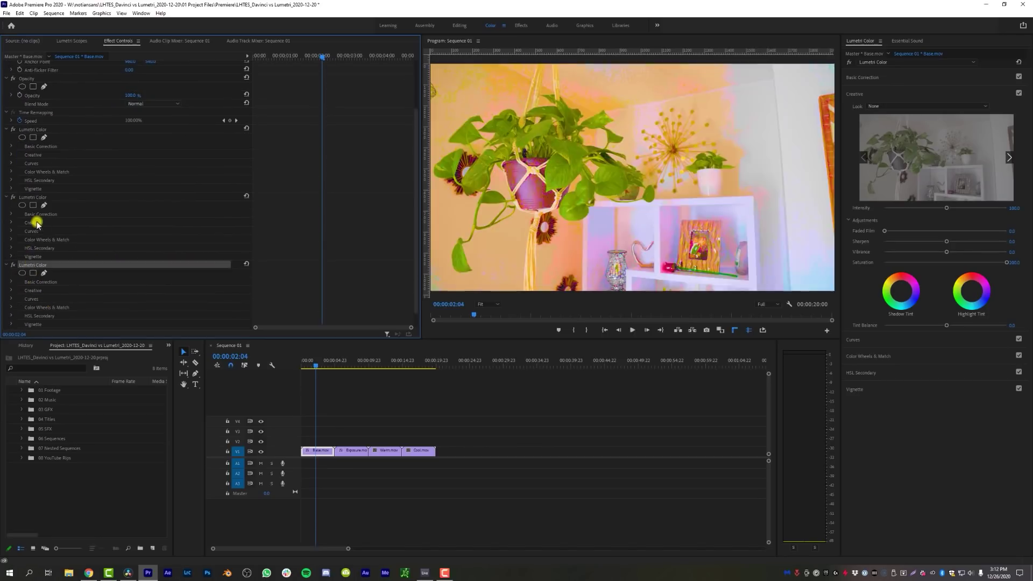
left_click(30, 198)
key("Delete")
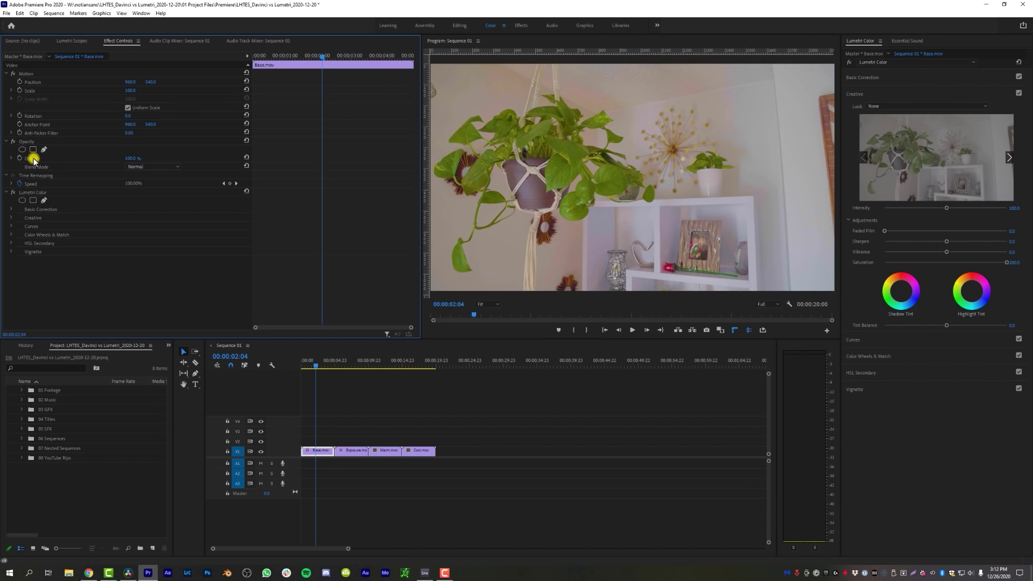
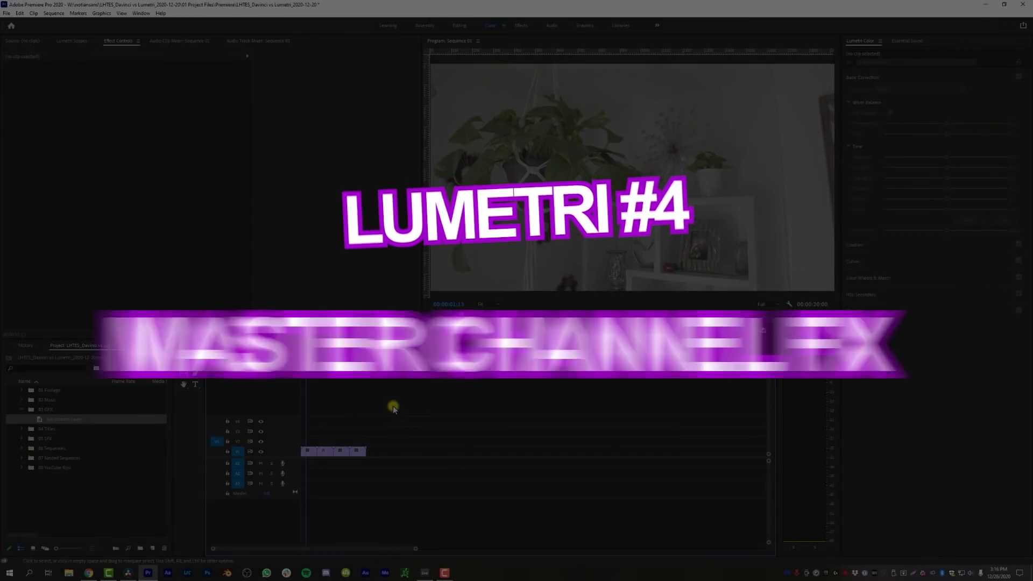
Place seven spaced copies of Base.mov after the existing clips on track V1.
left_click(313, 455)
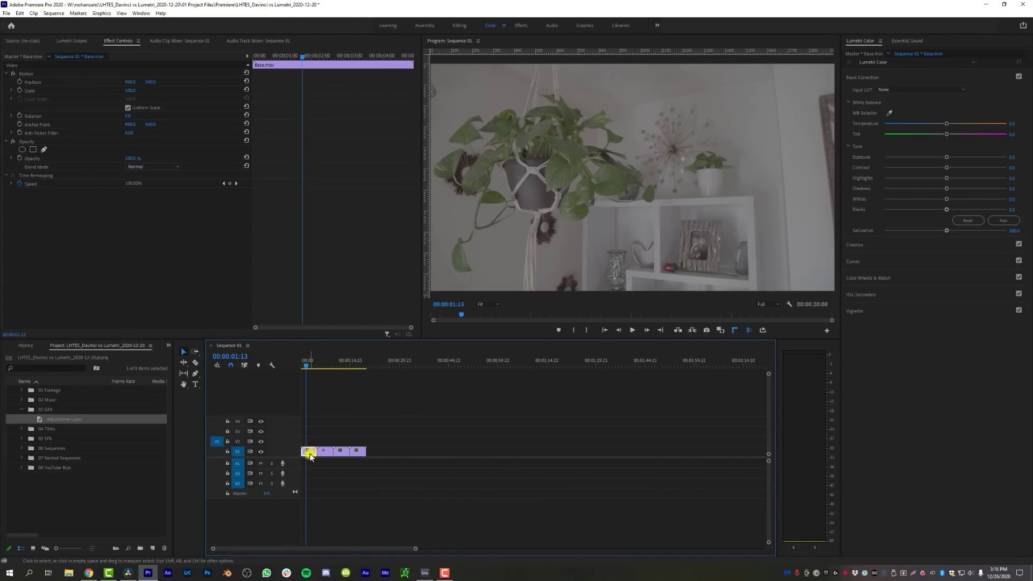
left_click_drag(310, 457, 624, 455)
left_click_drag(665, 427, 407, 462)
left_click(388, 450)
left_click(453, 451)
left_click(489, 451)
left_click(440, 406)
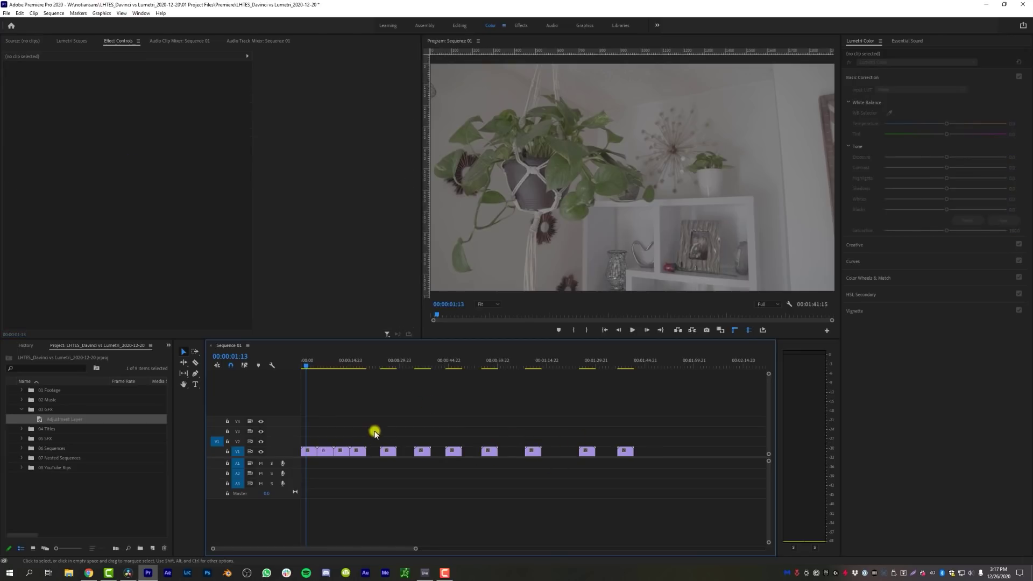
mouse_move(351, 430)
left_mouse_down()
mouse_move(979, 429)
mouse_move(367, 429)
left_mouse_up()
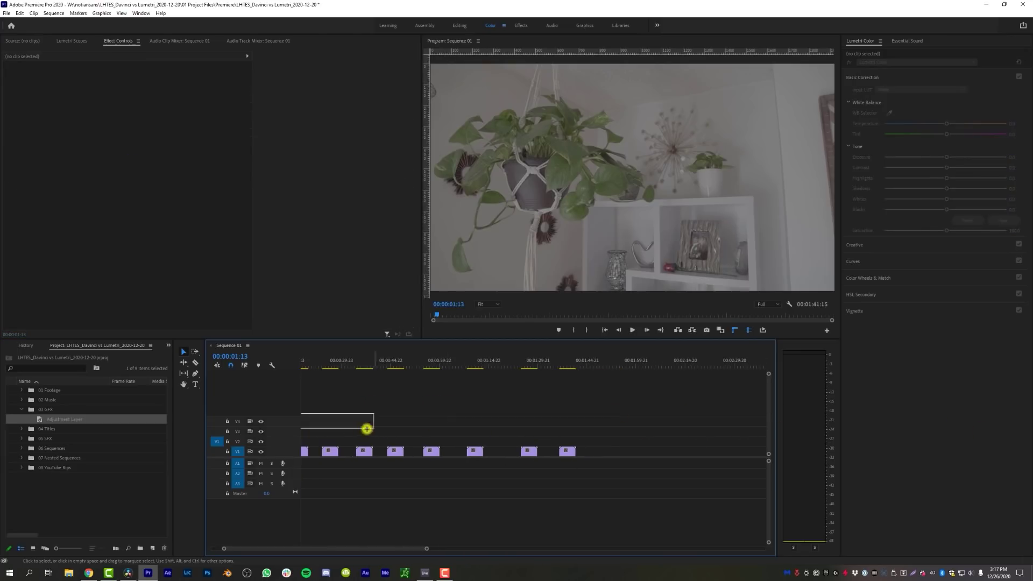
left_click_drag(395, 549, 384, 550)
On the Base.mov master, set the Input LUT to ALEXA_Default_LogC2Rec709, Exposure to about 1.4 and Contrast to about 37.
left_click(310, 453)
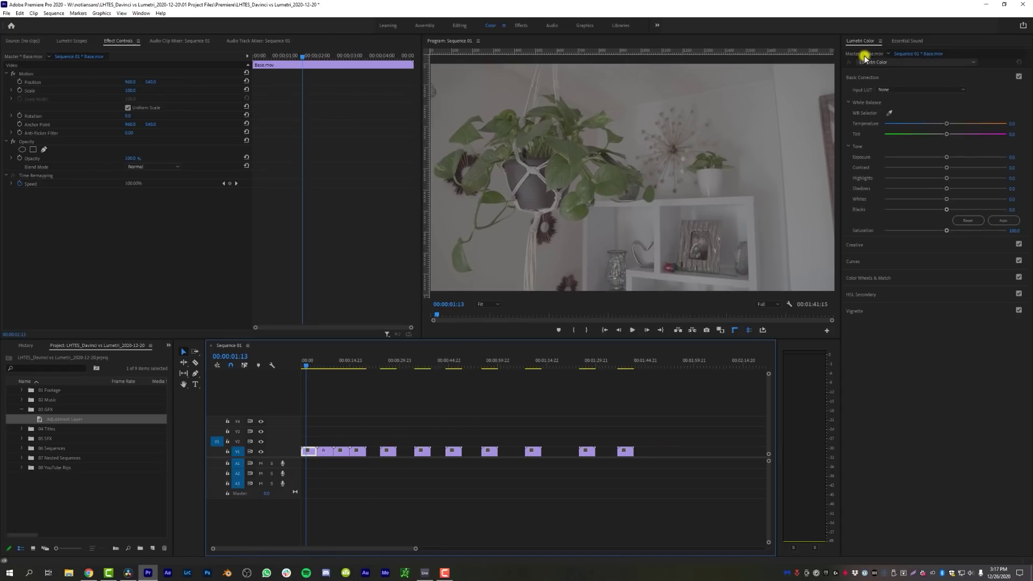
left_click_drag(479, 368, 307, 359)
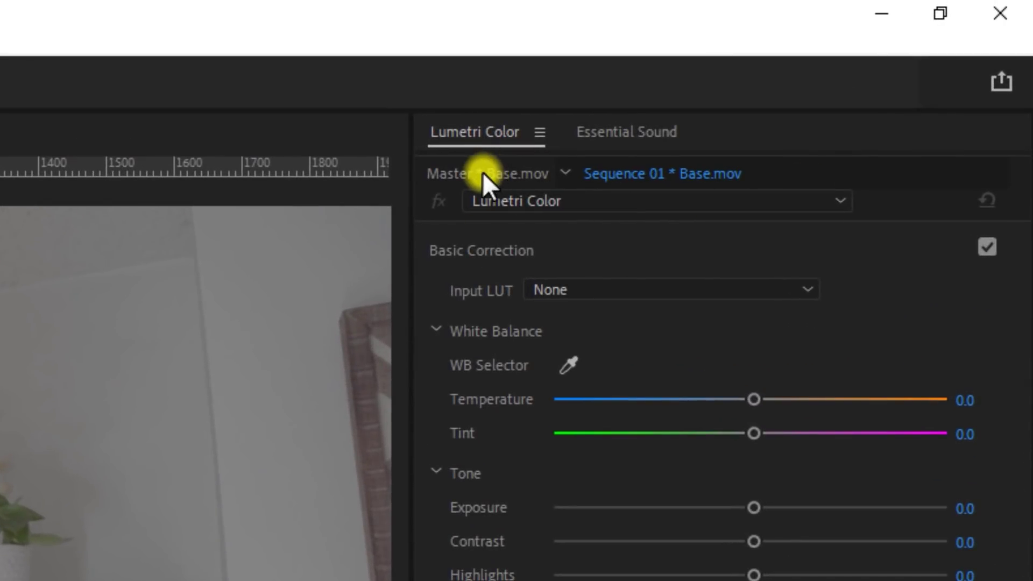
left_click(483, 173)
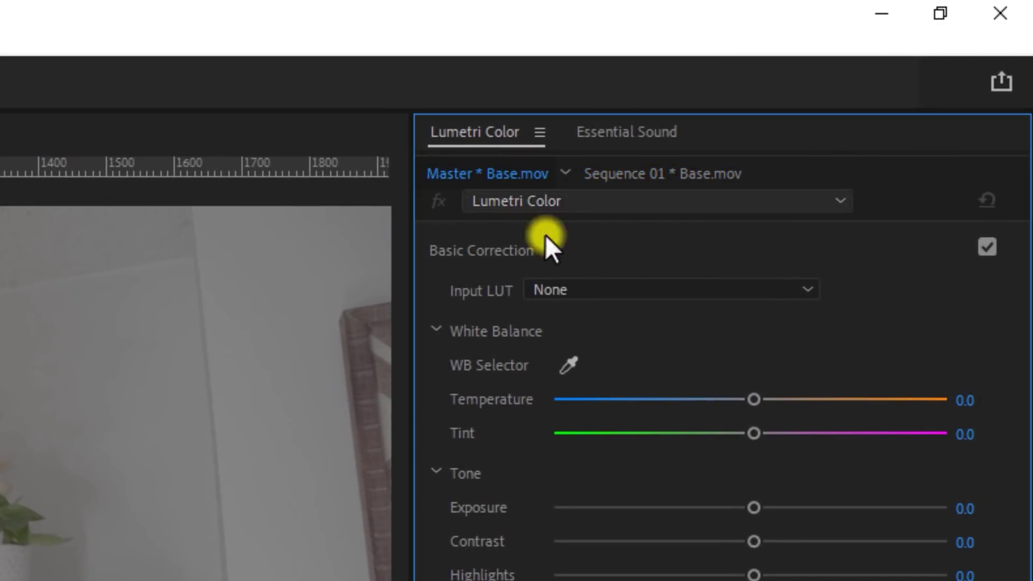
left_click(586, 288)
left_click(600, 406)
left_click_drag(748, 509, 798, 547)
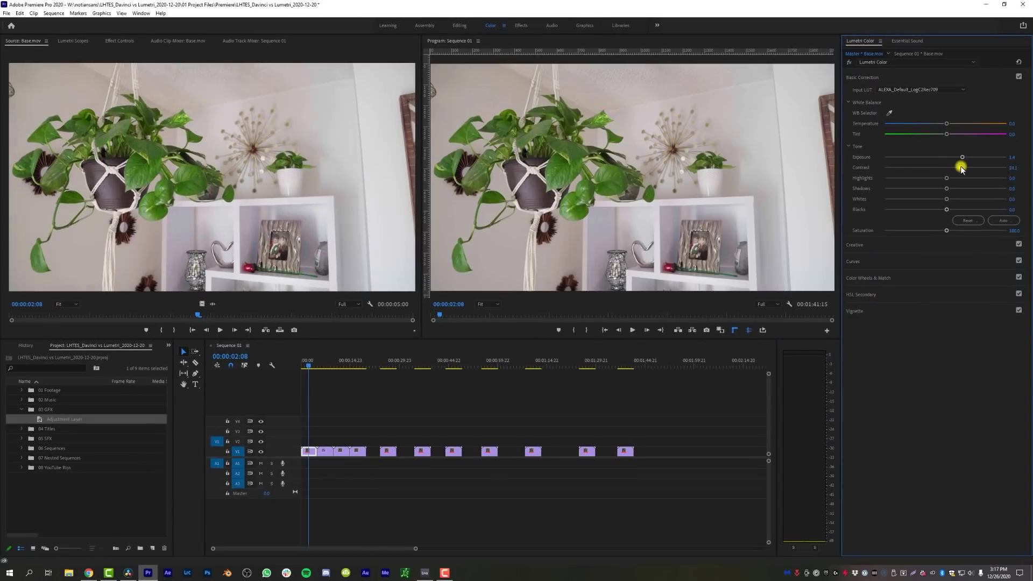
left_click_drag(961, 169, 968, 168)
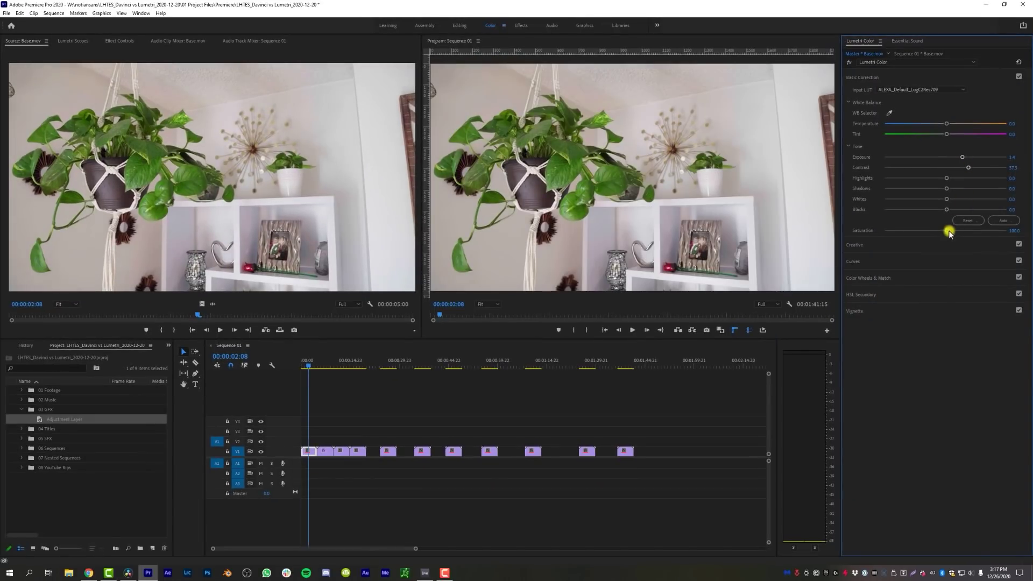
Check the Base.mov copies along the timeline for the master-level correction, and select all clips on V1.
left_click(424, 362)
left_click(532, 366)
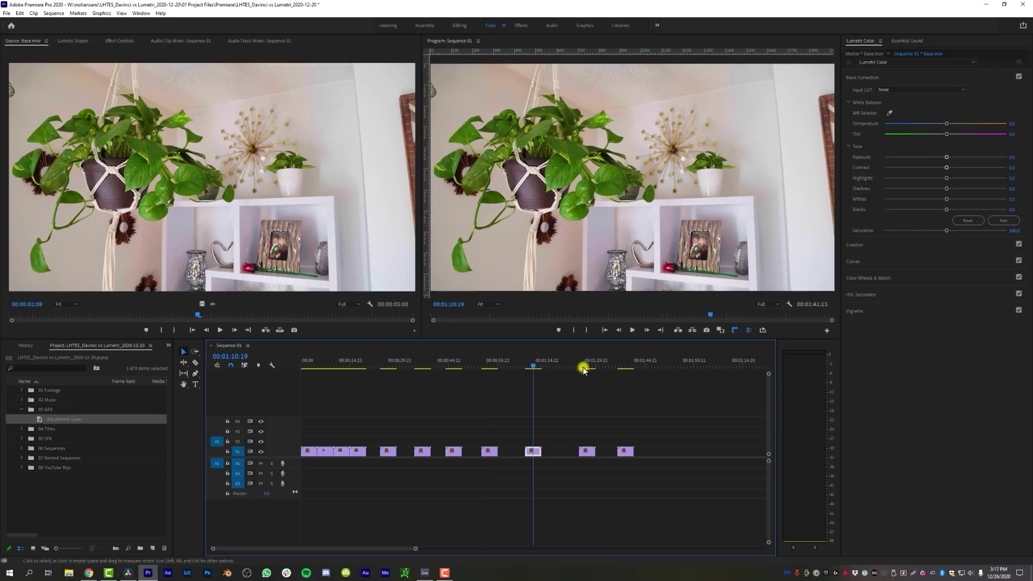
left_click(587, 363)
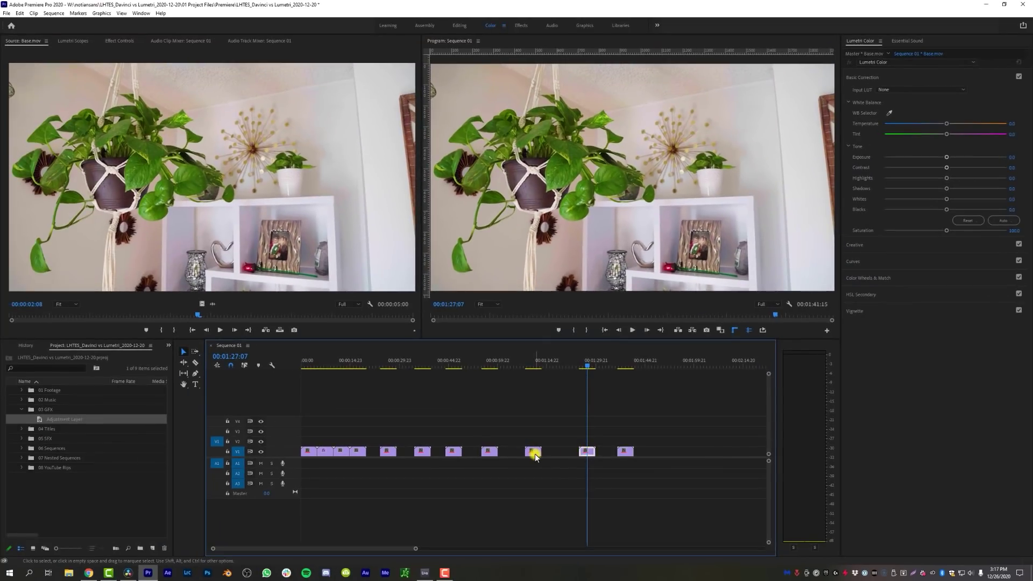
left_click(391, 452)
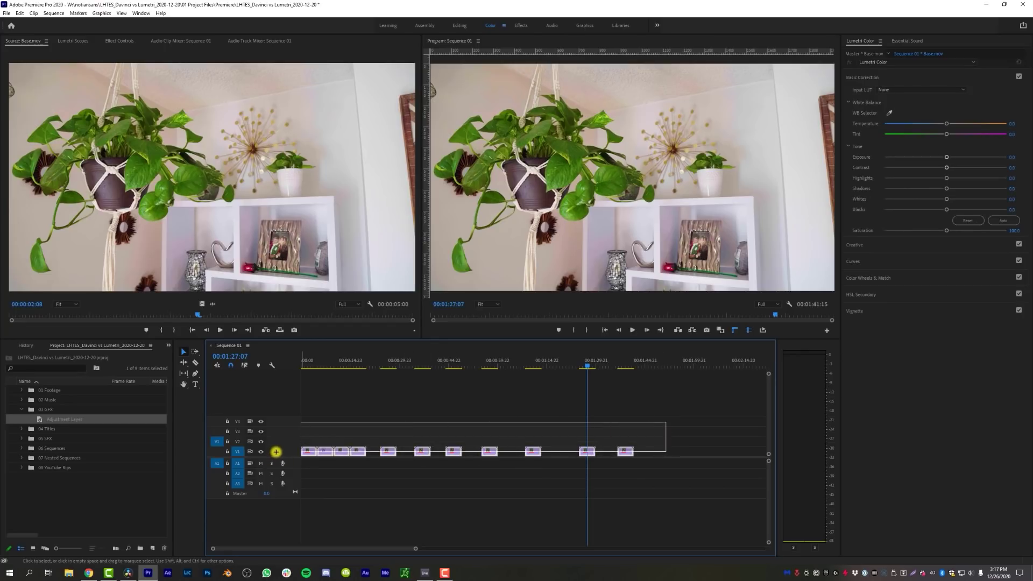
left_click_drag(270, 452, 272, 451)
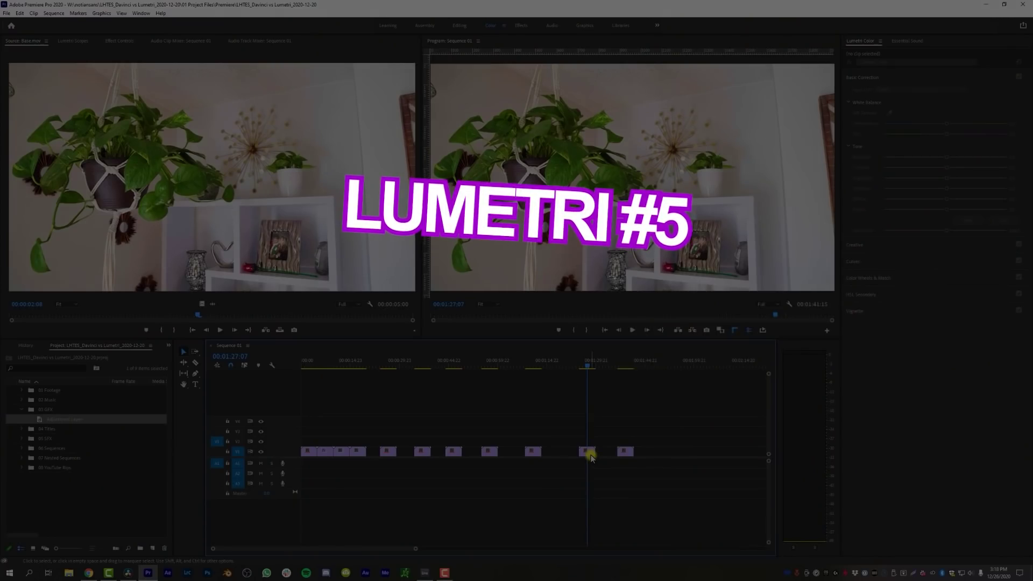
Select a Base.mov copy, open the Lumetri Color options, and scrub across the neighbouring clips to compare their correction.
left_click(589, 453)
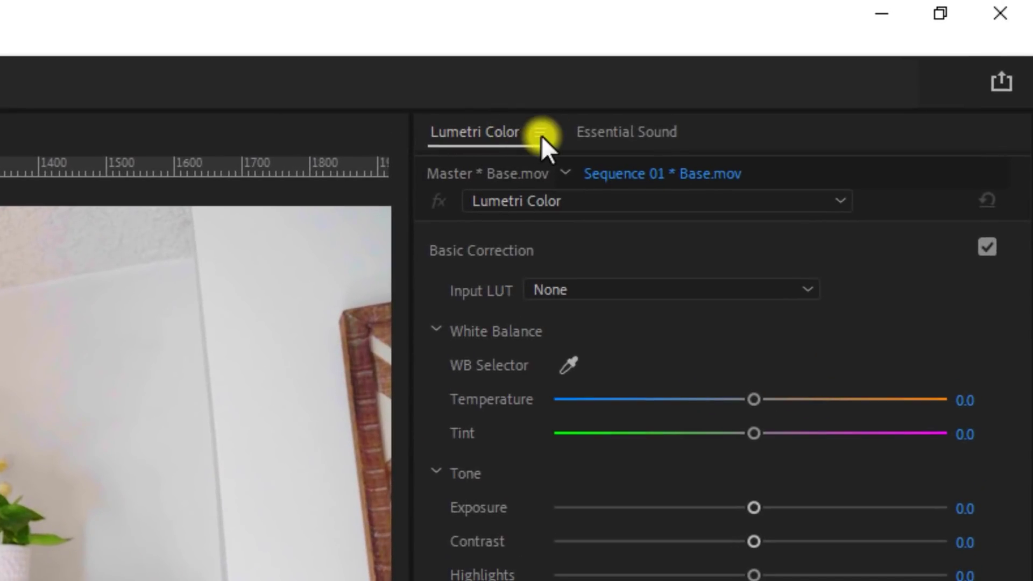
left_click(541, 132)
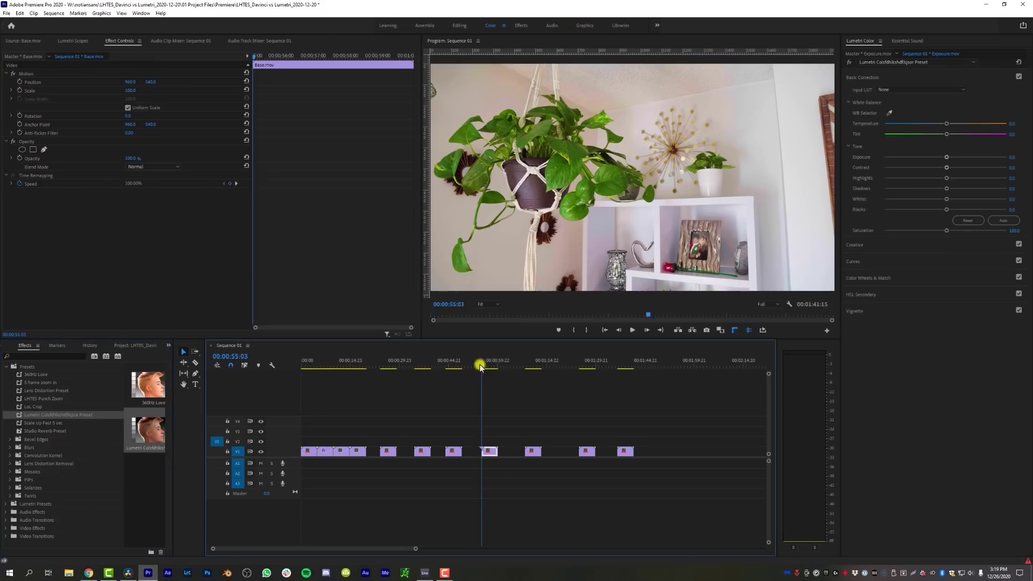
left_click_drag(482, 365, 457, 372)
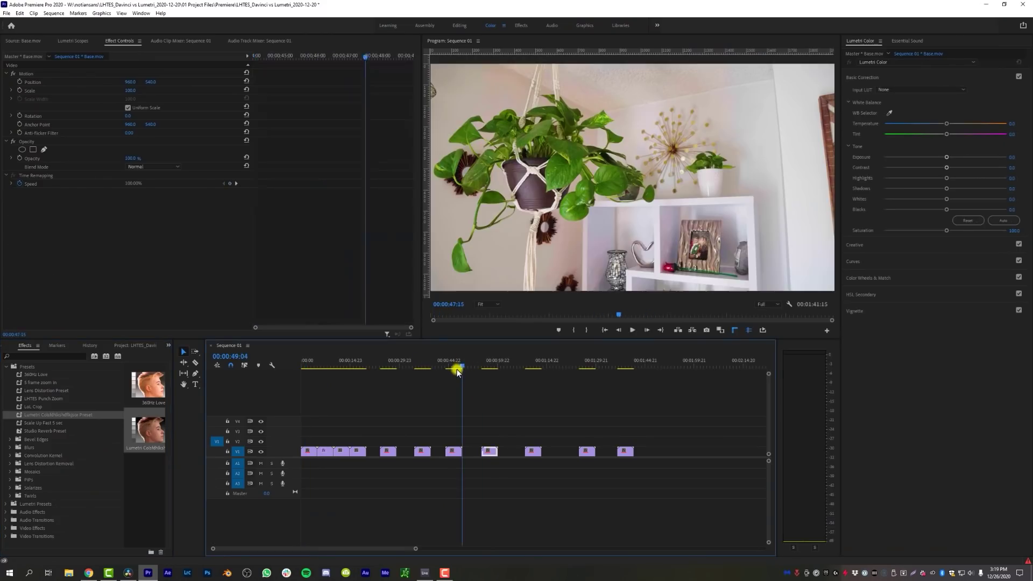
left_click(882, 41)
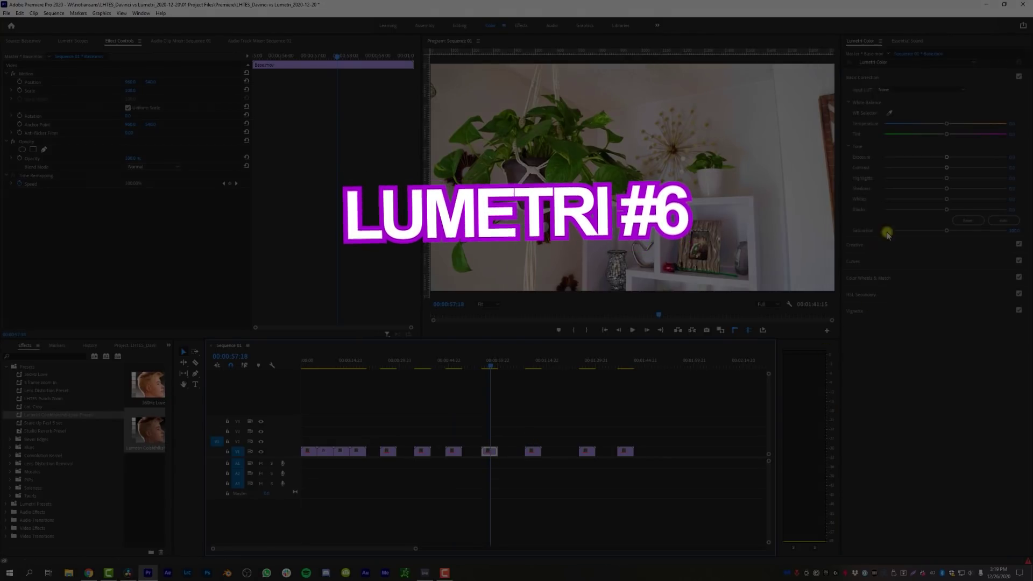
Browse the Creative looks for the Base.mov clip, apply SL BLEACH HDR, and set Intensity to about 76 and Faded Film to about 48.
left_click(869, 245)
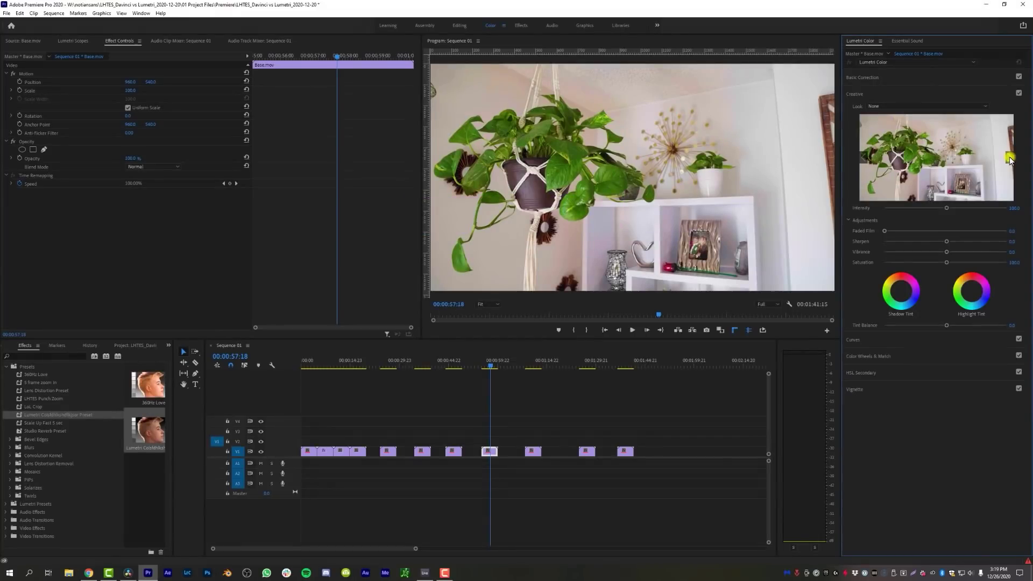
left_click(1010, 159)
left_click(1010, 159)
left_click(1010, 159)
left_click(1010, 159)
left_click(1010, 160)
left_click(1010, 159)
left_click(1010, 159)
left_click(1009, 159)
left_click(1010, 159)
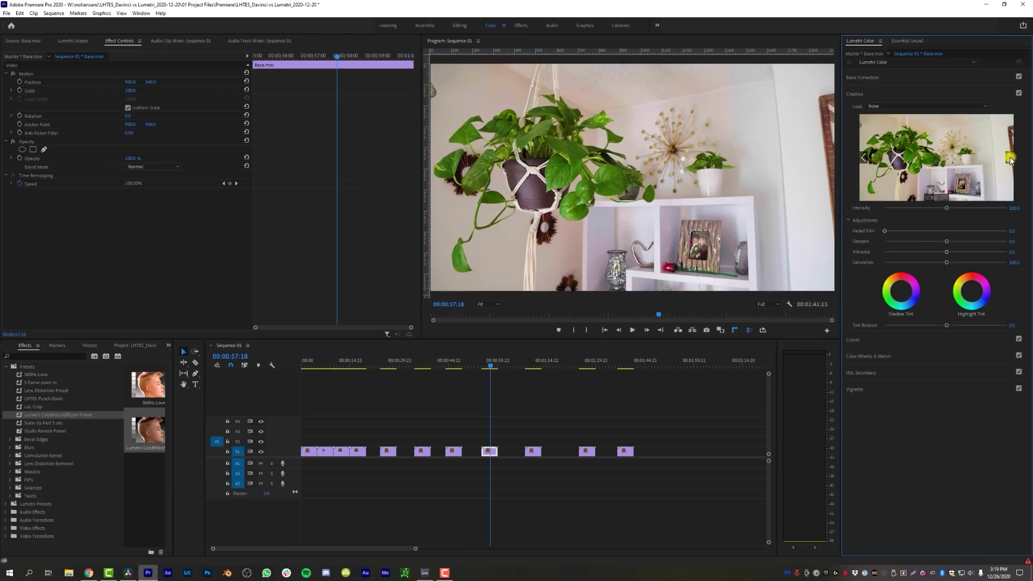
left_click(1010, 160)
left_click(1009, 160)
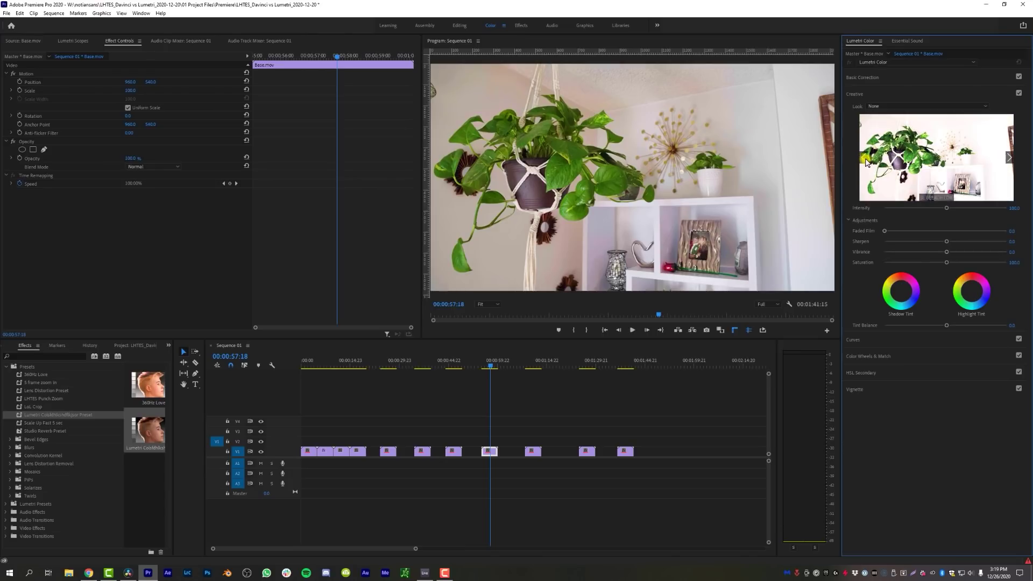
left_click(865, 160)
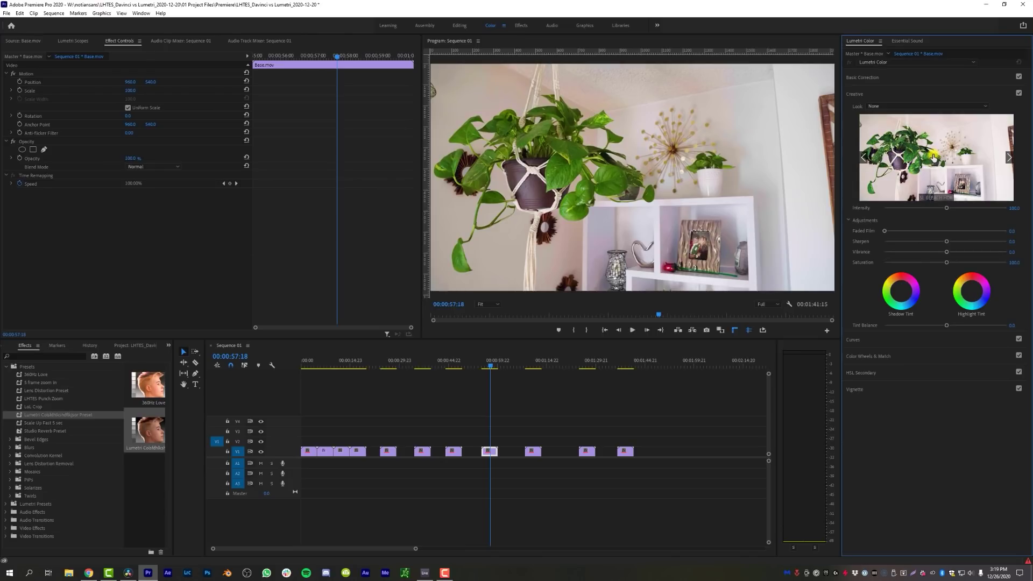
left_click(933, 157)
left_click_drag(950, 210, 944, 231)
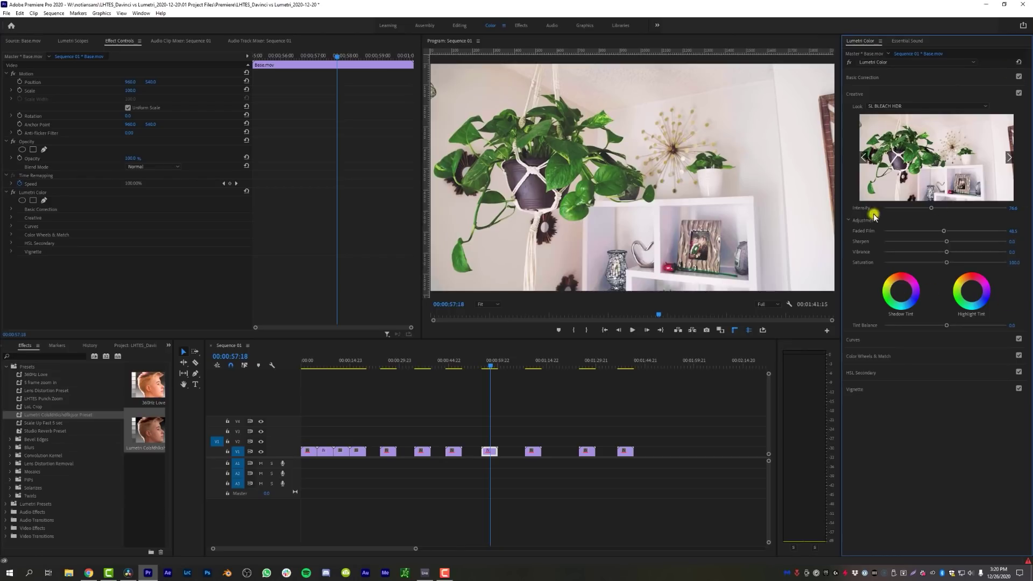
Replace the clip's Creative look with SL BLUE STEEL and set its Intensity to about 77.
left_click(1009, 159)
left_click(1008, 159)
left_click(1009, 159)
left_click(1009, 159)
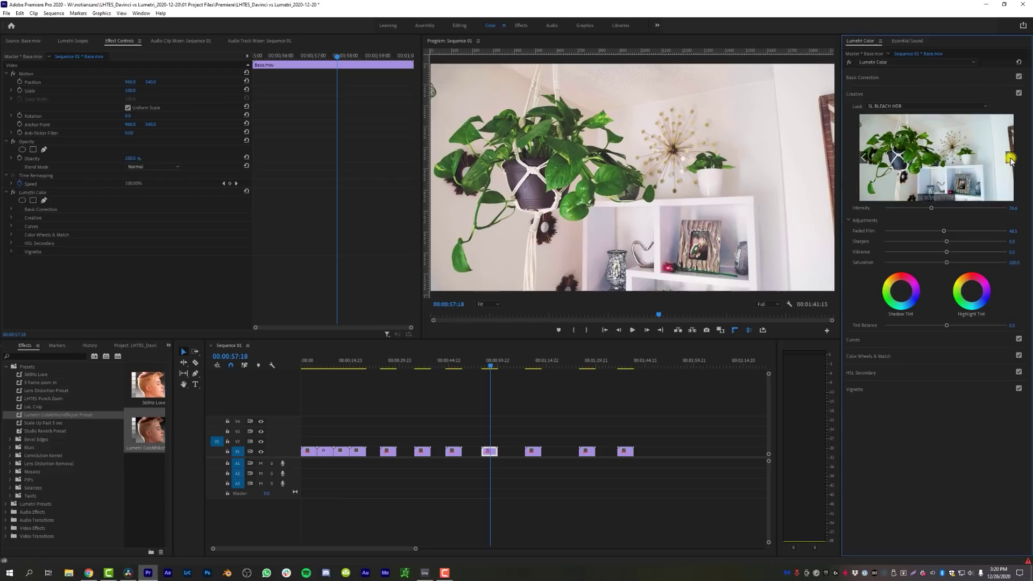
left_click(1009, 159)
left_click(863, 159)
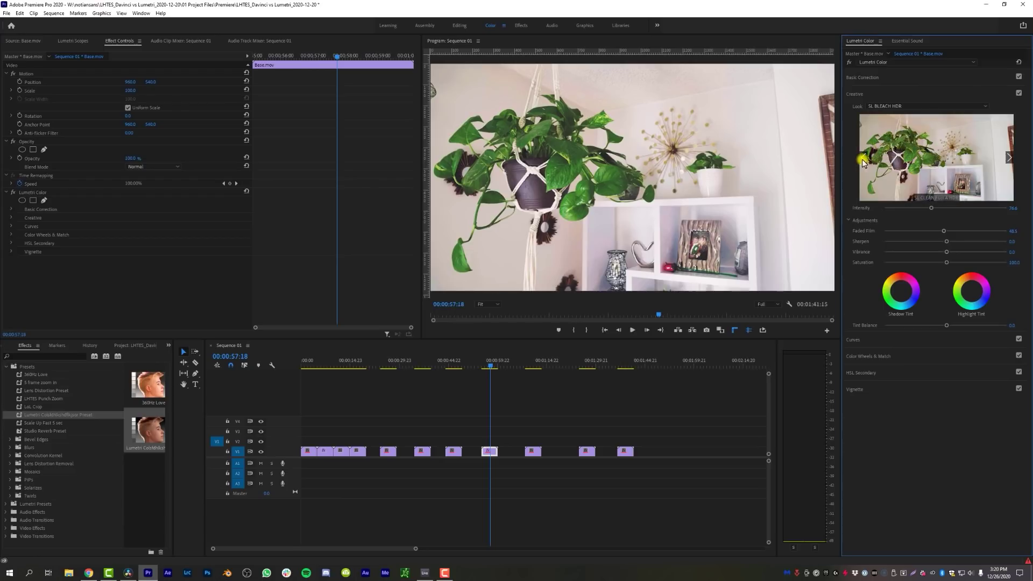
left_click(863, 159)
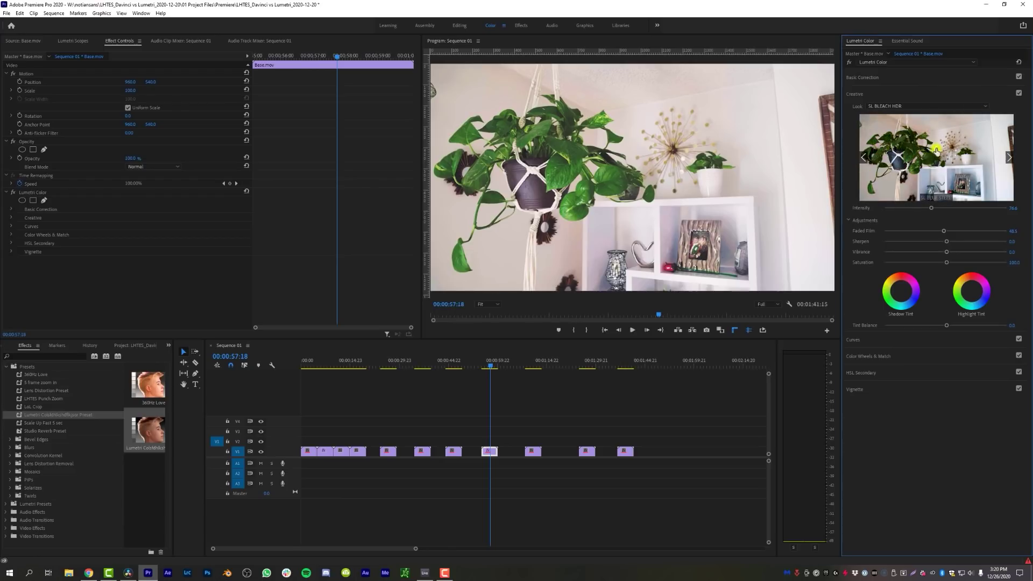
left_click(936, 151)
mouse_move(931, 209)
left_mouse_down()
mouse_move(917, 210)
mouse_move(938, 211)
left_mouse_up()
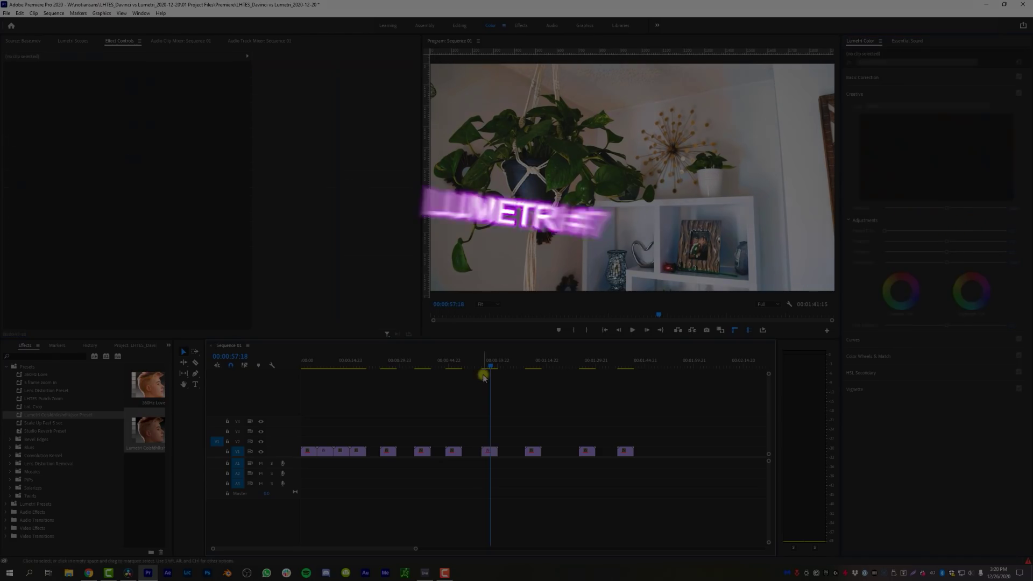
Keyframe the clip's Lumetri Exposure from 0.0 at 00:00:55:03 to a blown-out value further along, and play back the animation.
left_click(489, 455)
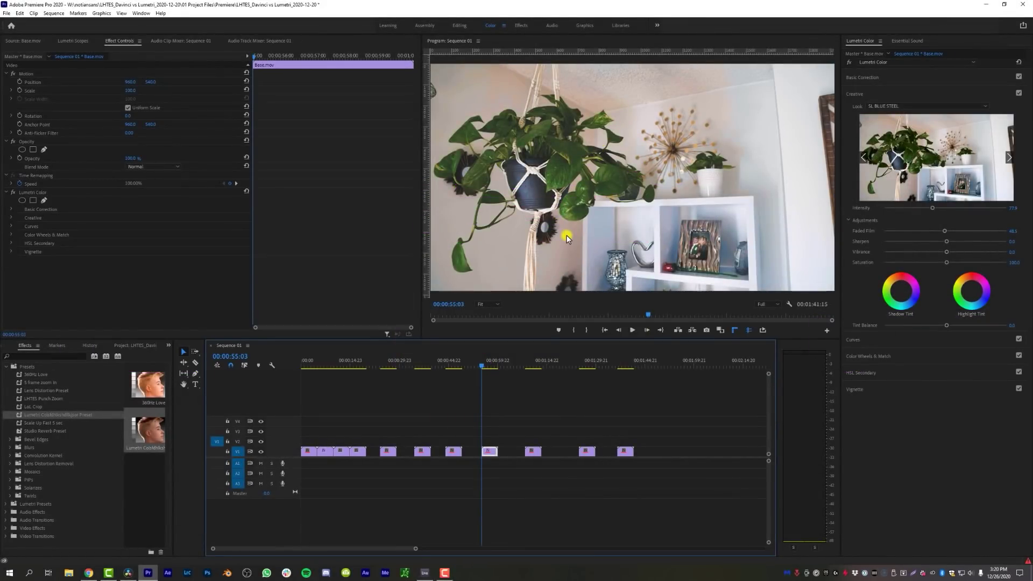
left_click(11, 210)
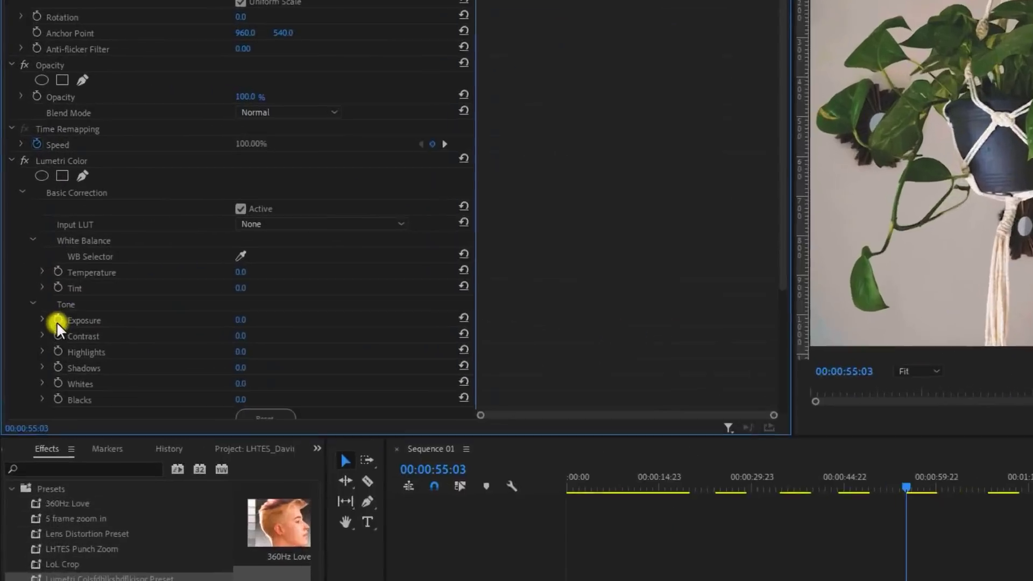
left_click(30, 276)
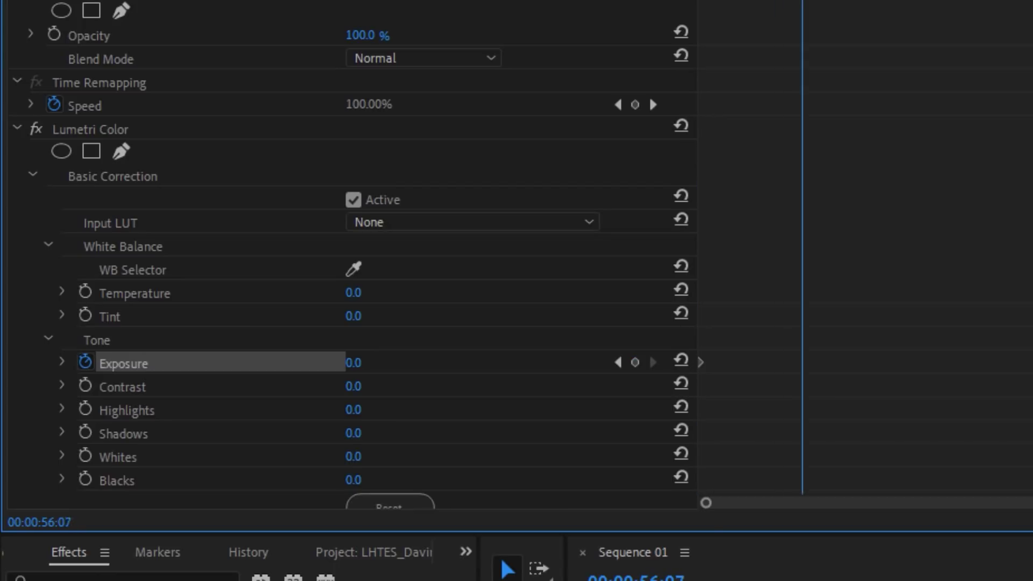
left_click_drag(357, 372, 417, 356)
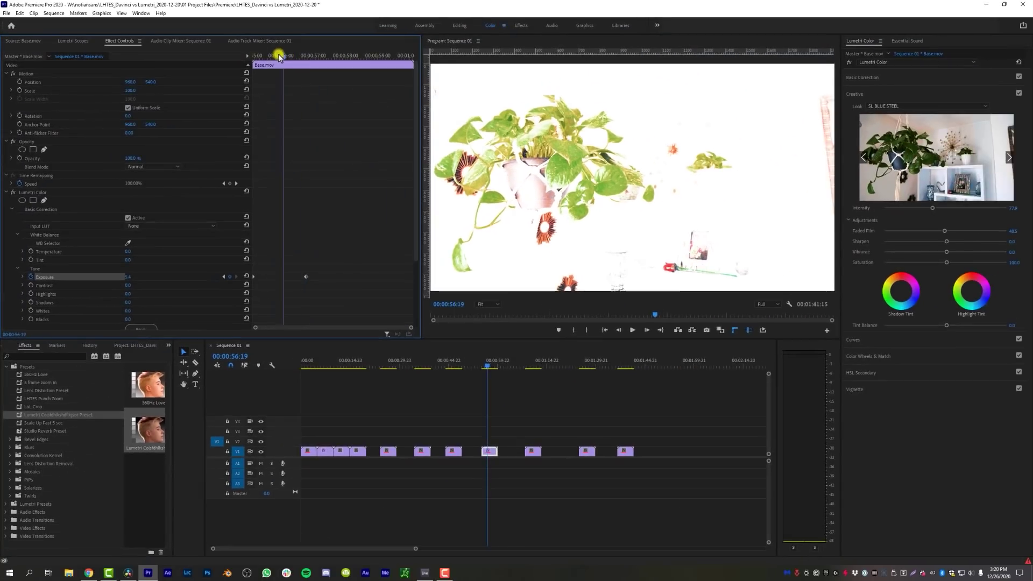
left_click_drag(279, 56, 257, 57)
key("space")
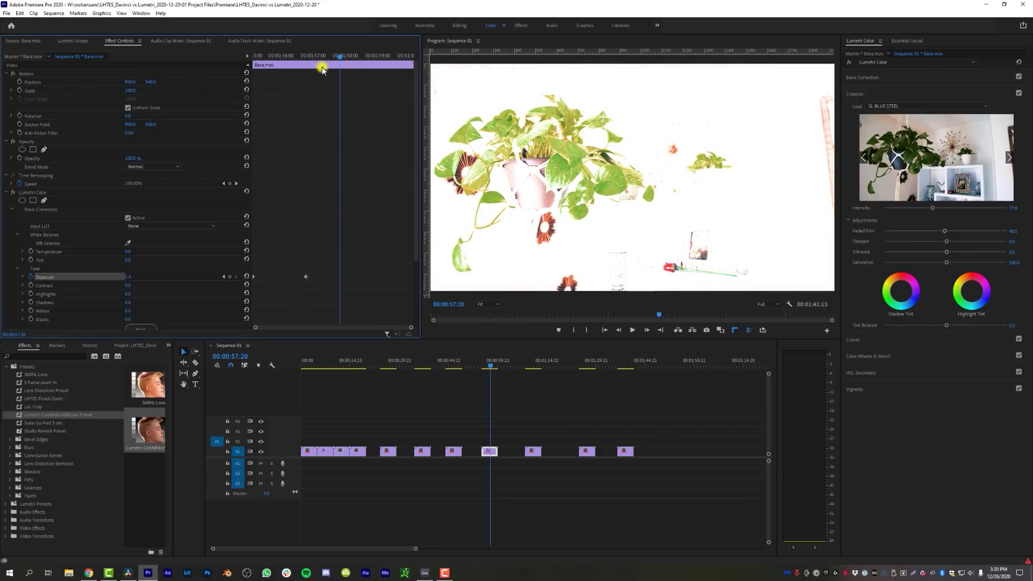
left_click_drag(321, 67, 290, 101)
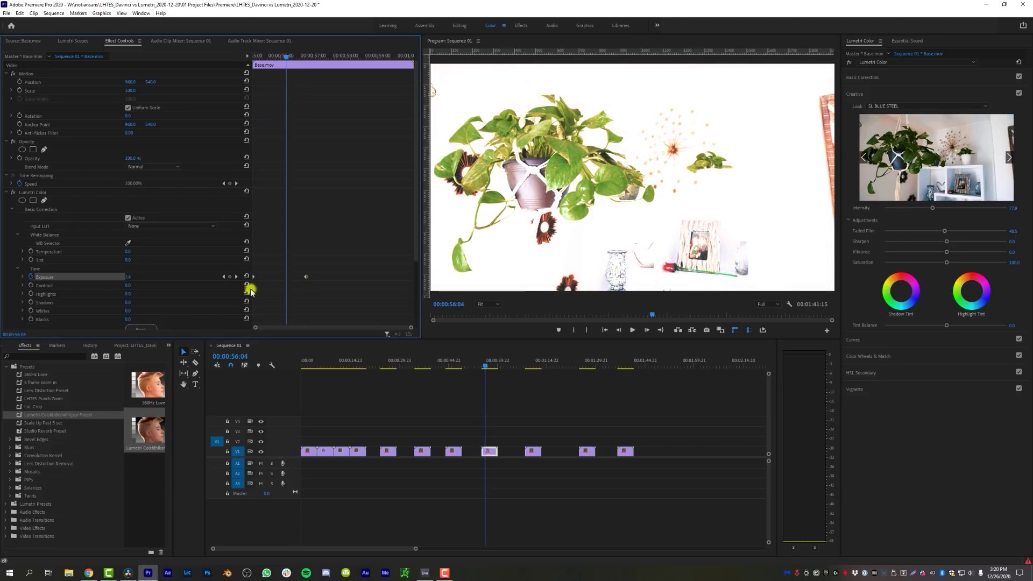
Switch to DaVinci Resolve, expand the Corrector 2 keyframe tracks for node 02, and keyframe a color change at 00:00:01:23.
left_click(130, 573)
left_click(839, 114)
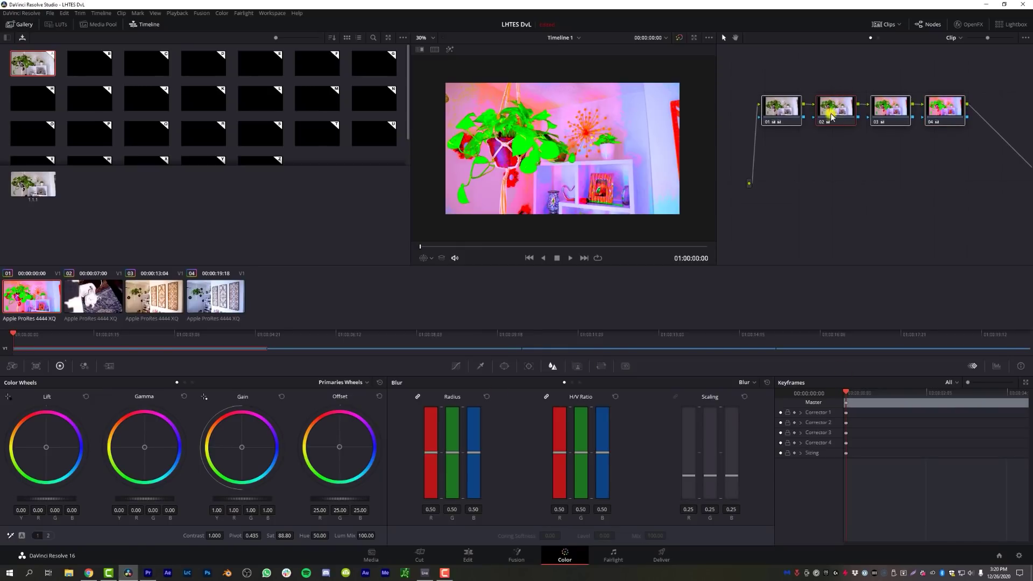
left_click(800, 423)
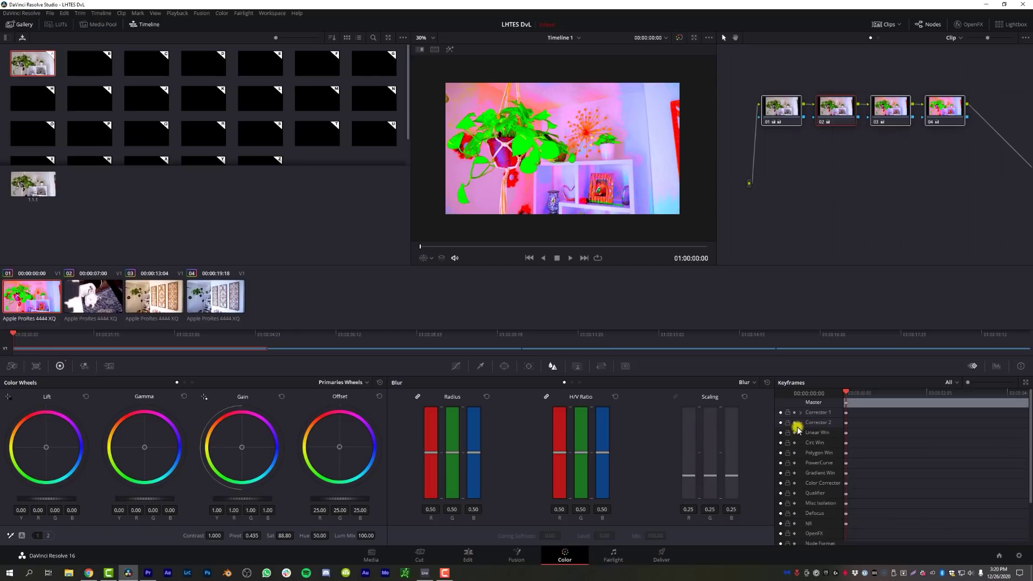
scroll(839, 462, "down", 1)
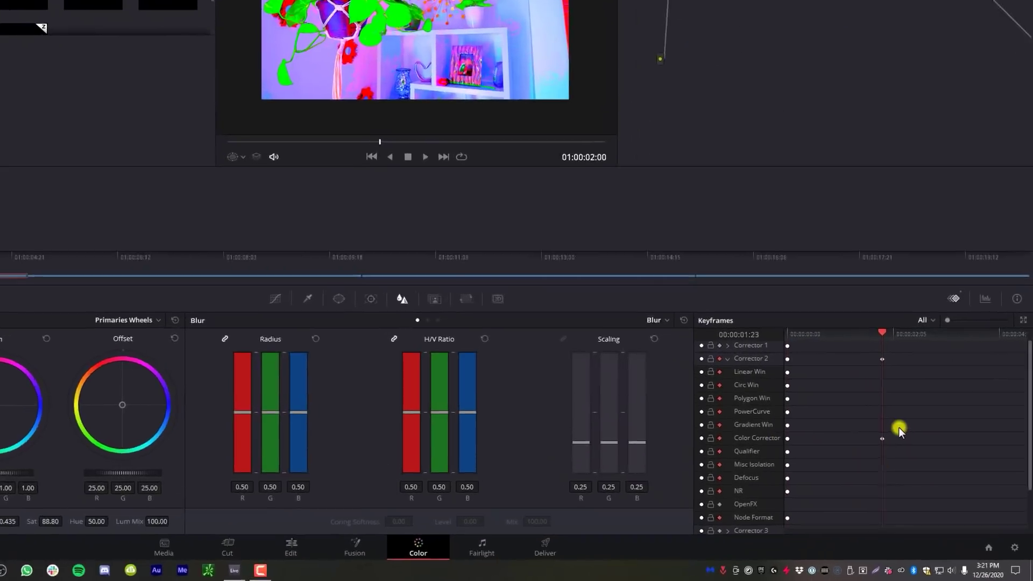
Edit the first Color Corrector keyframe of Corrector 2 through its options, and play the animated correction from the start.
left_click_drag(936, 468, 844, 474)
left_click_drag(580, 321, 579, 319)
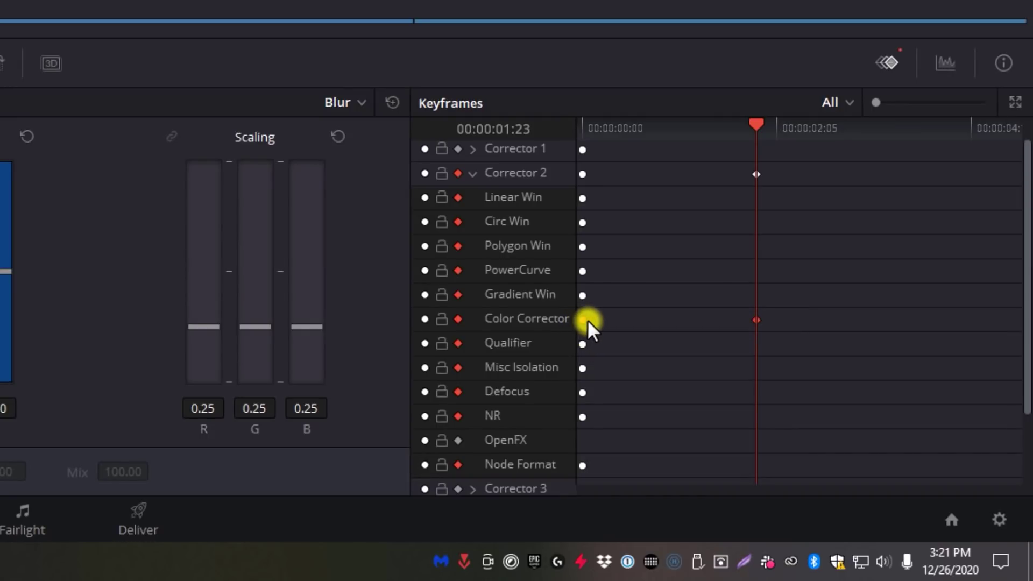
right_click(585, 319)
left_click(684, 356)
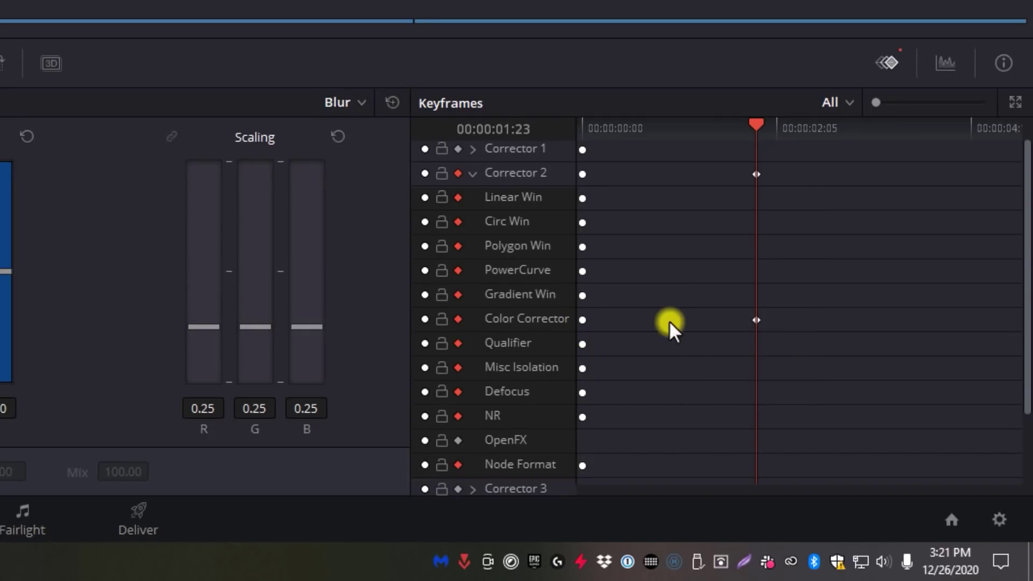
left_click_drag(731, 323, 538, 320)
key("Home")
key("space")
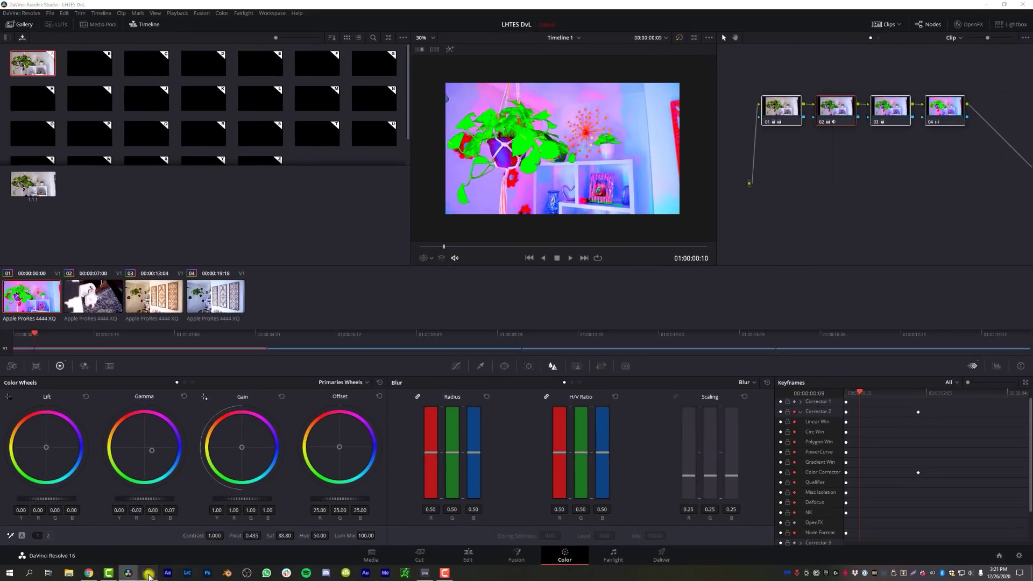
Switch back to Premiere Pro and scrub through the Exposure keyframes on the Base.mov clip.
left_click(149, 573)
left_click_drag(502, 361, 484, 363)
left_click_drag(250, 55, 294, 62)
mouse_move(301, 74)
left_mouse_down()
mouse_move(249, 76)
mouse_move(289, 69)
left_mouse_up()
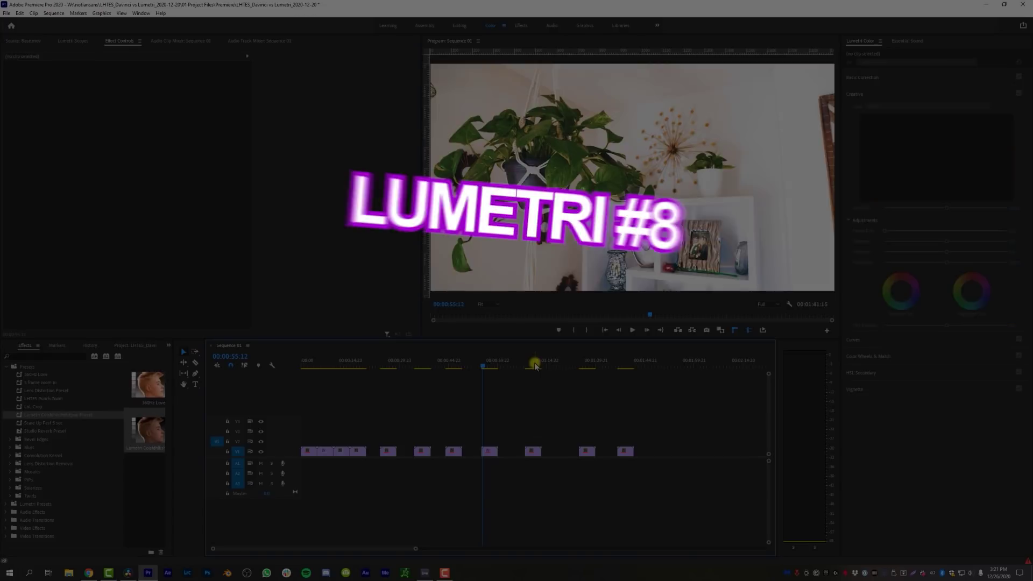
Try raised Contrast and other Basic Correction tone adjustments on the Base.mov copy at 00:01:11:01, and delete its Lumetri Color effect.
left_click(536, 365)
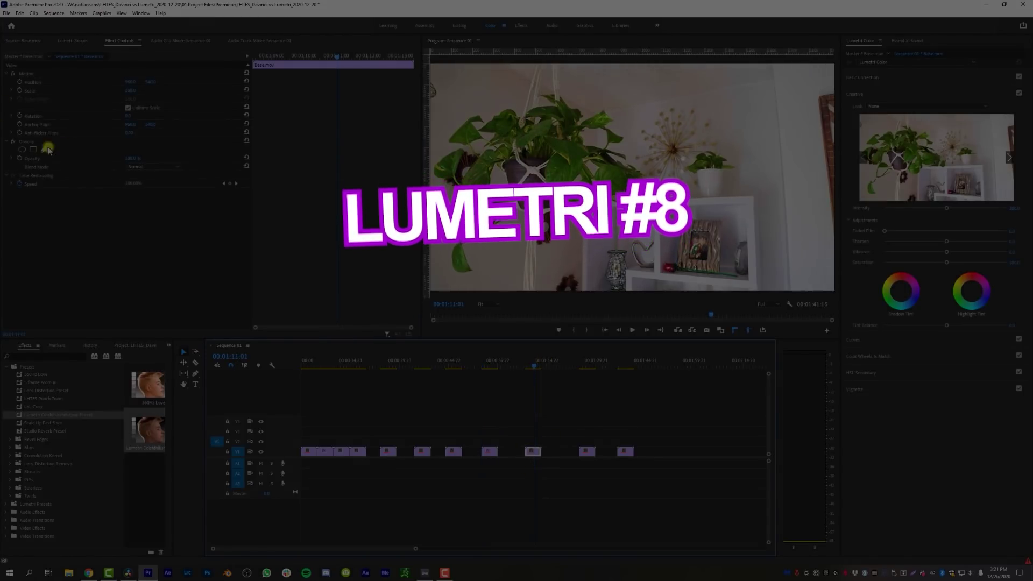
left_click(893, 78)
left_click_drag(947, 167, 971, 167)
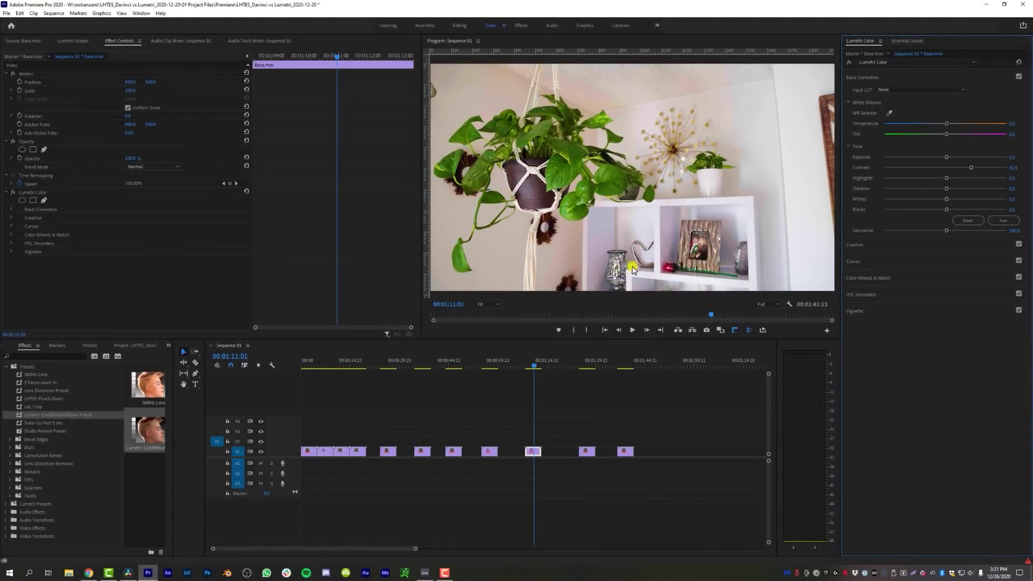
left_click_drag(946, 178, 930, 222)
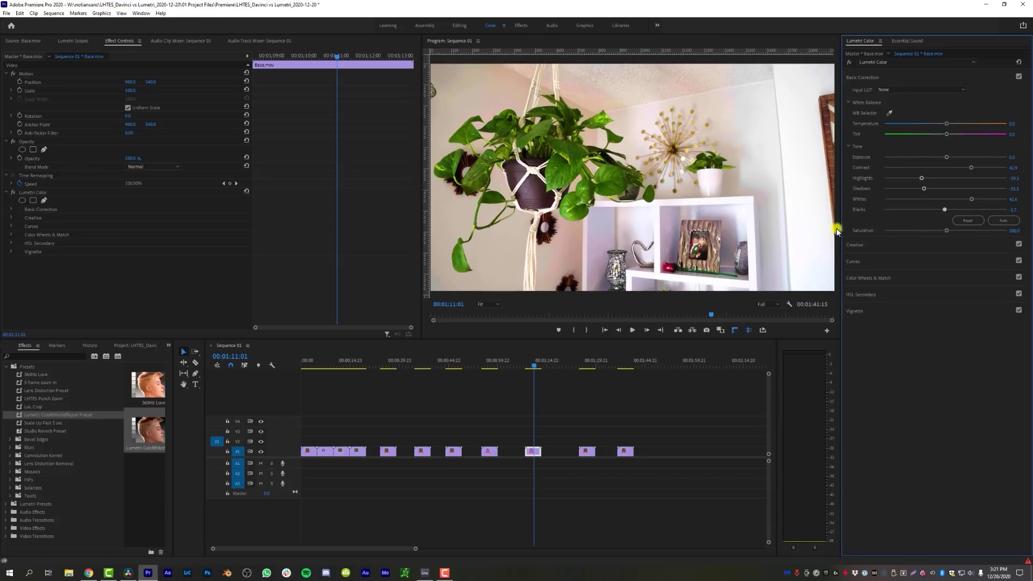
left_click(41, 192)
key("Delete")
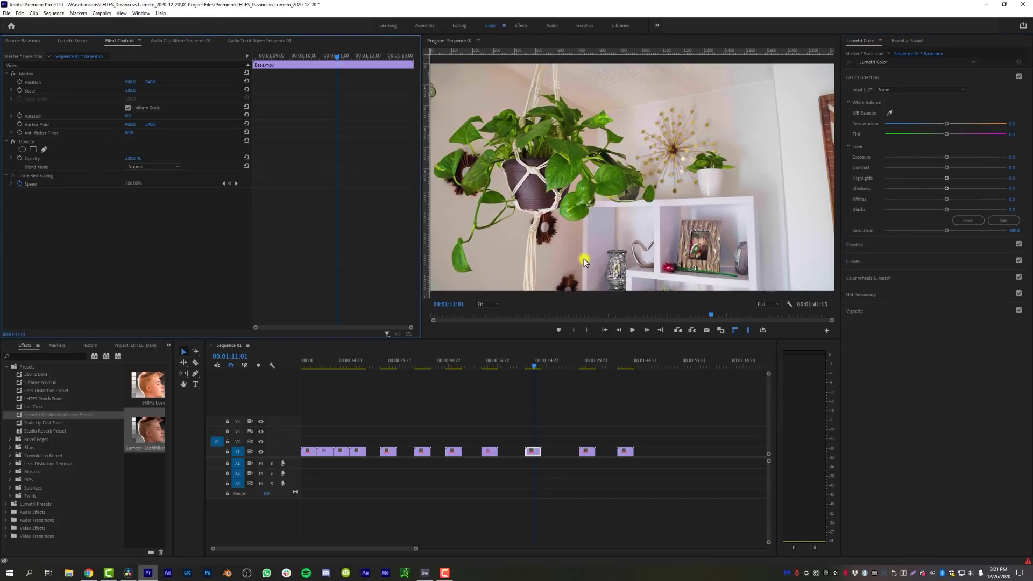
Set Contrast to about 48 on the Base.mov copy at 00:01:11:01 and inspect its Lumetri Color effect controls.
left_click(535, 452)
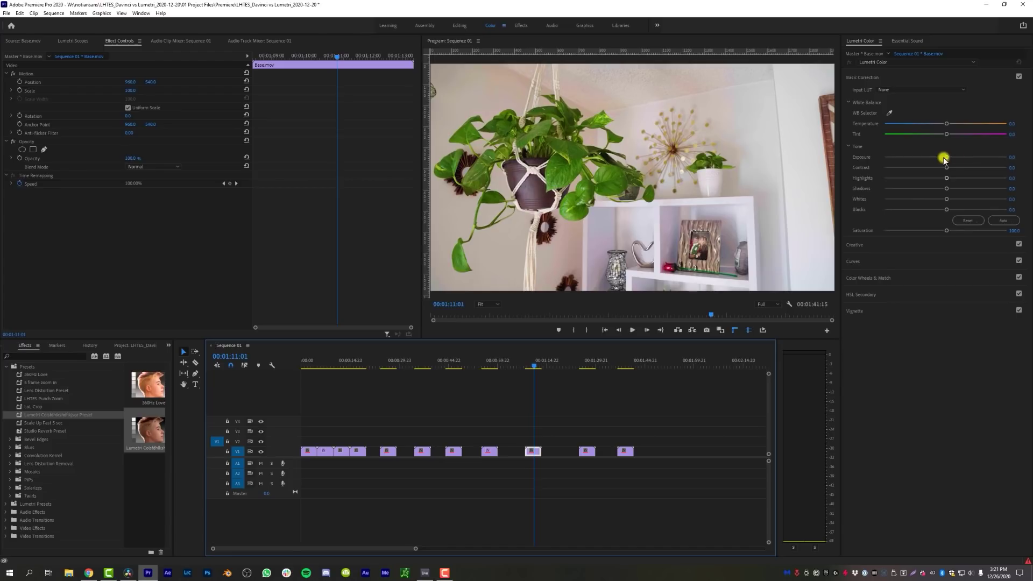
left_click_drag(964, 170, 975, 167)
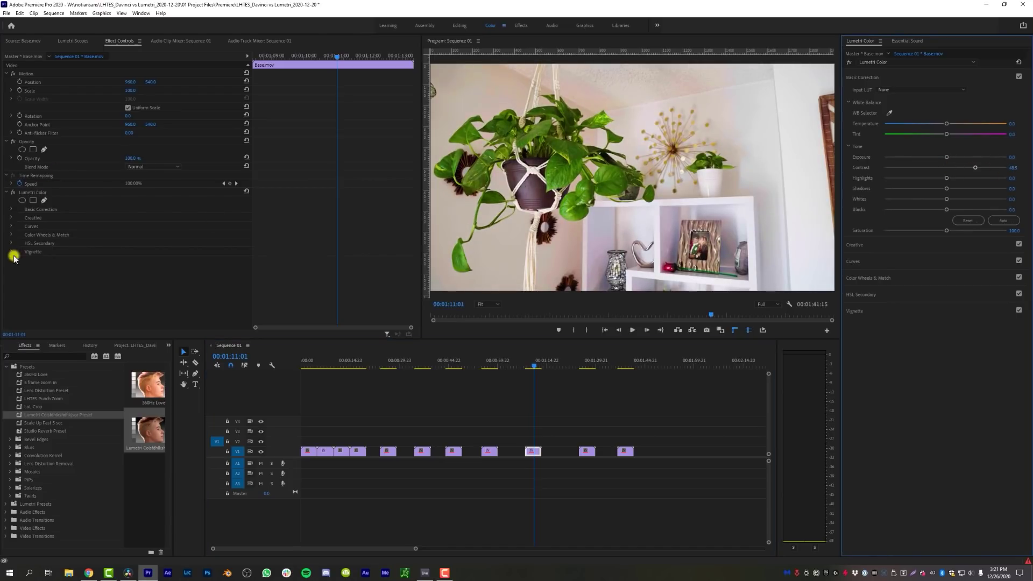
left_click(11, 192)
left_click(12, 193)
left_click(12, 193)
left_click(11, 193)
Draw a closed freeform mask on the Lumetri Color effect around the hanging plant and its pot.
left_click(42, 200)
left_click(617, 119)
left_click(586, 102)
left_click(543, 111)
left_click(504, 161)
left_click(534, 209)
left_click(603, 226)
left_click(659, 188)
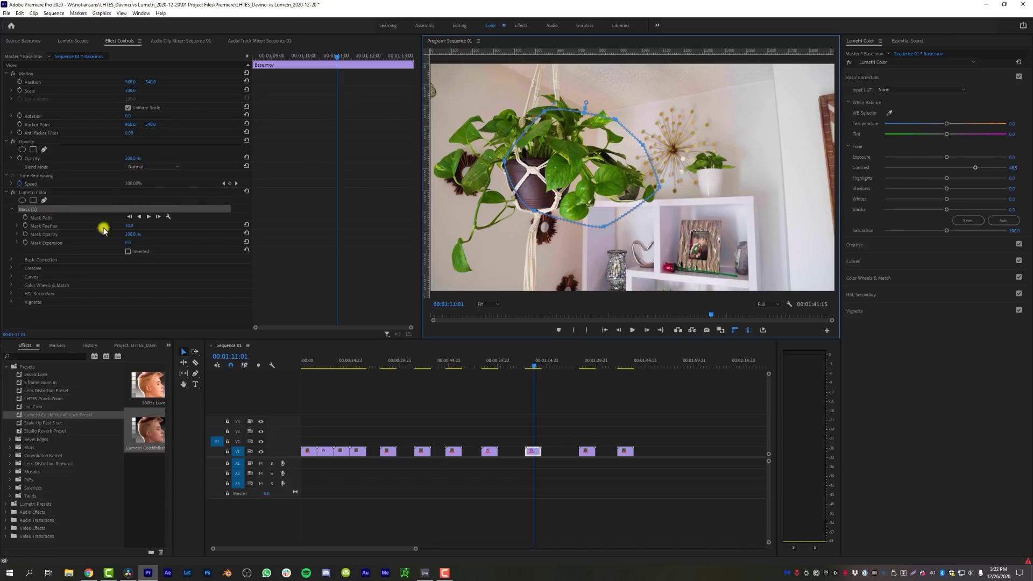
Set Temperature to 100 and shift Tint strongly toward green for the masked plant area.
left_click_drag(966, 124, 1019, 124)
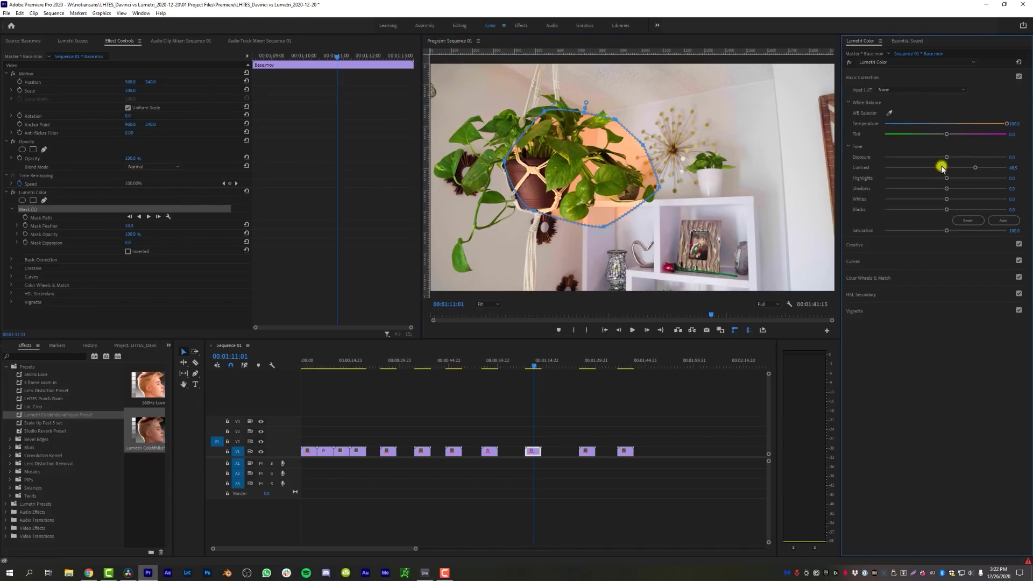
left_click_drag(937, 137, 912, 134)
left_click(686, 171)
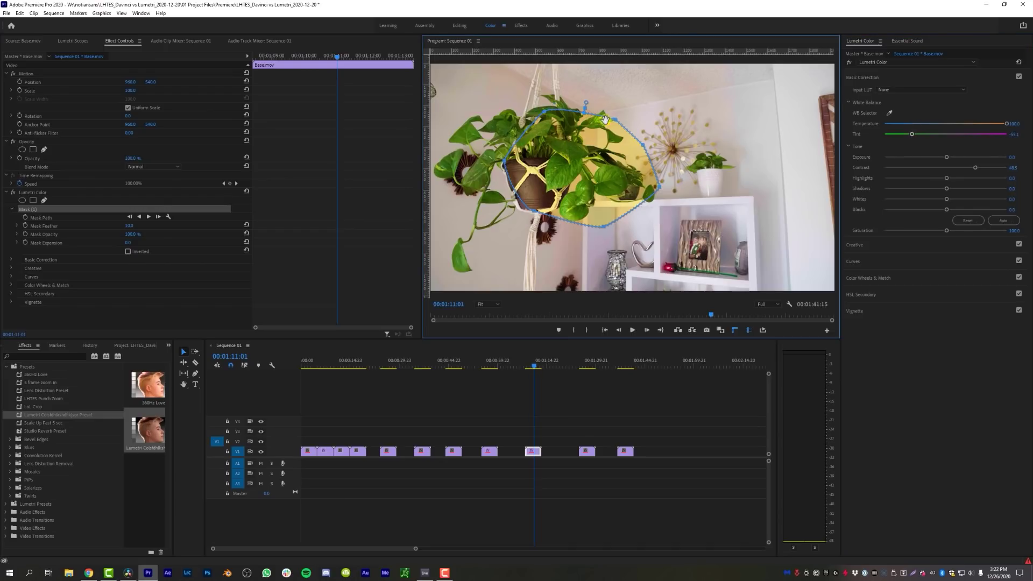
Compare the plant's masked grade on and off, and delete the Lumetri Color effect from the Base.mov copy.
left_click(12, 192)
left_click(12, 192)
left_click(12, 192)
left_click(12, 192)
left_click(42, 193)
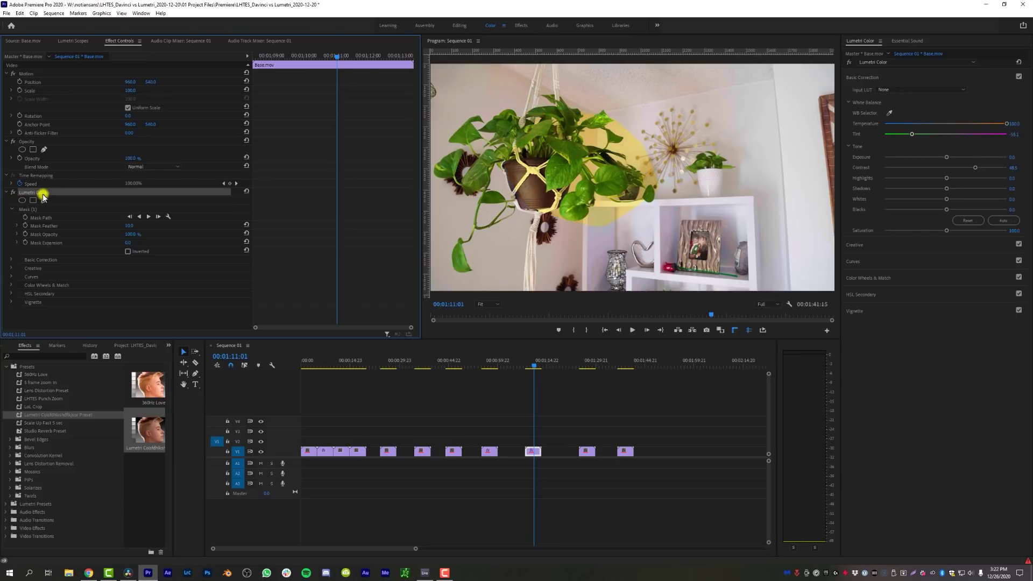
key("Delete")
left_click(581, 438)
Add a vignette to the Base.mov copy at 00:01:10:10 with Amount about -1.5, Midpoint about 41 and Roundness about 24.
left_click(532, 363)
left_click(532, 364)
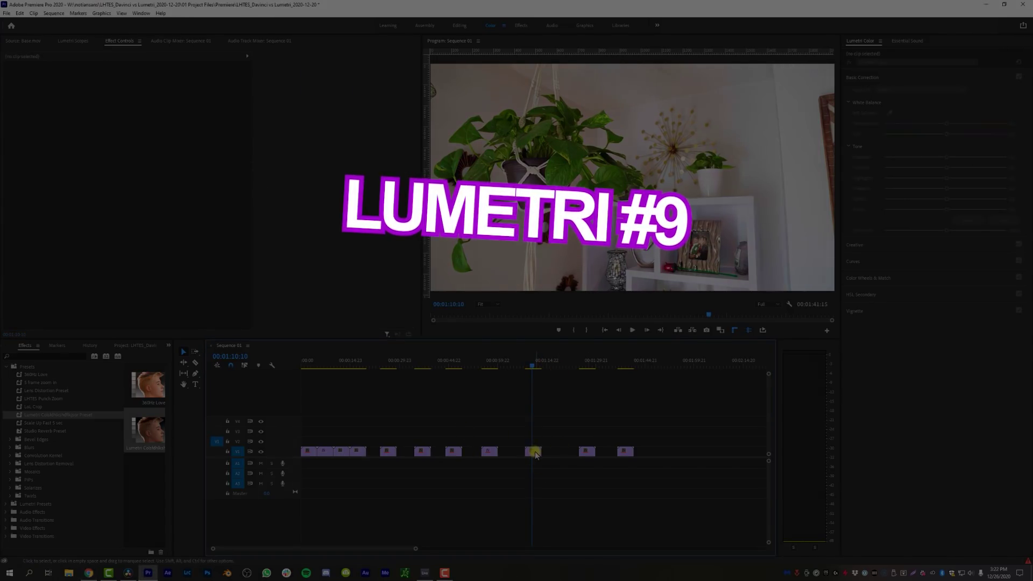
left_click(881, 311)
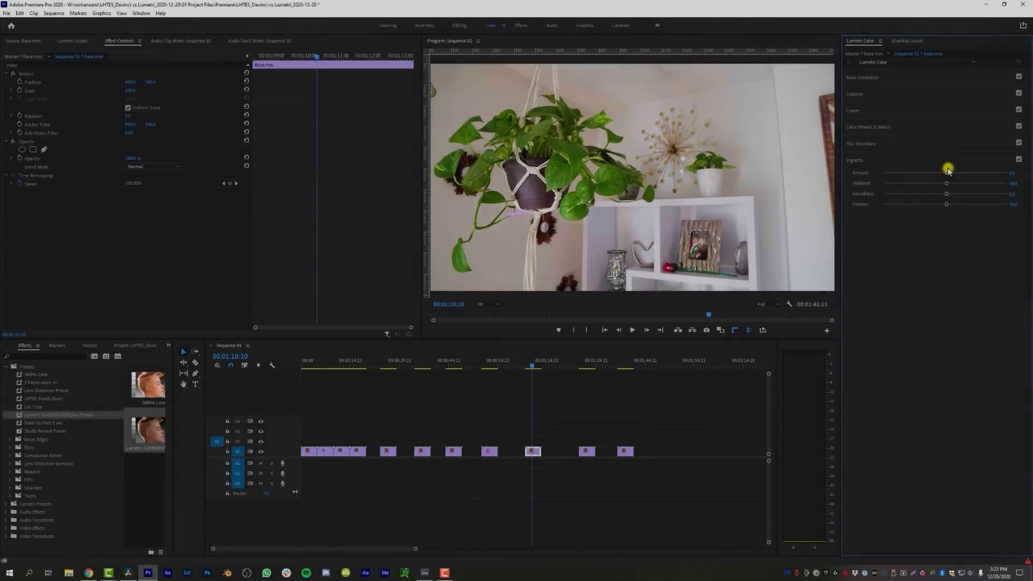
left_click_drag(947, 173, 888, 173)
mouse_move(948, 186)
left_mouse_down()
mouse_move(889, 184)
mouse_move(961, 194)
left_mouse_up()
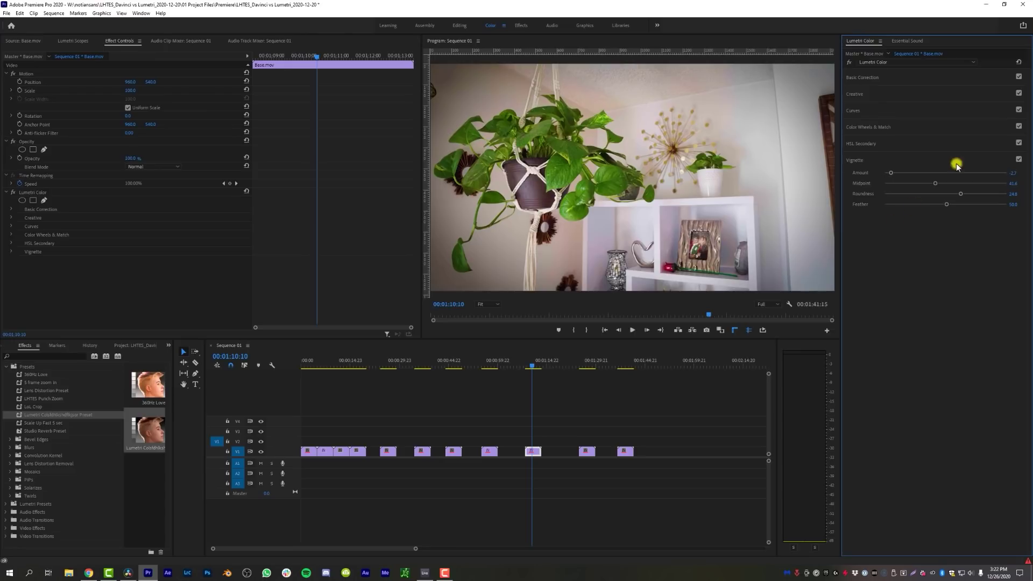
left_click_drag(892, 175, 912, 182)
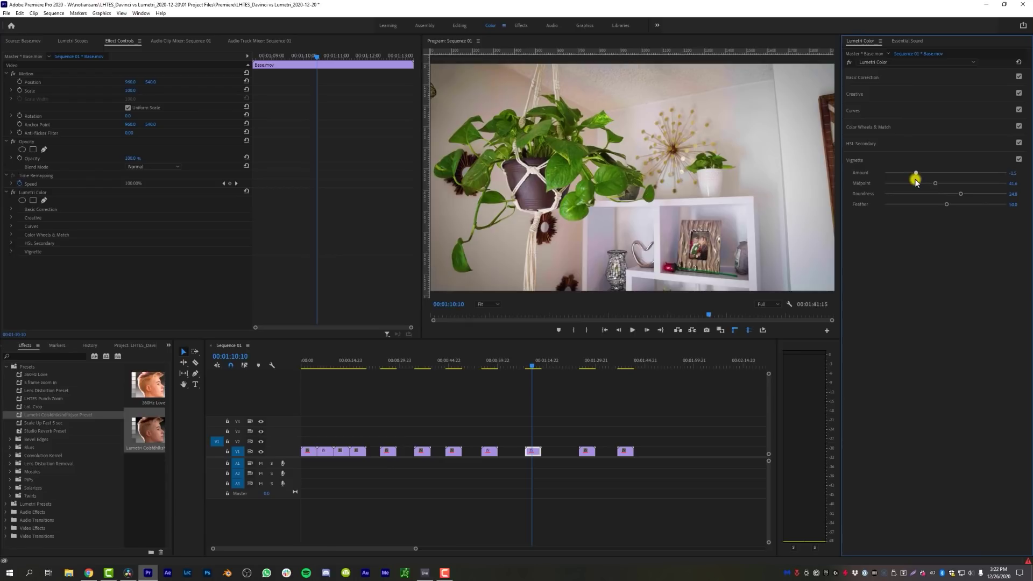
Switch to DaVinci Resolve, reset the first plant clip's grade and nodes, and add a serial node after node 01.
left_click(129, 575)
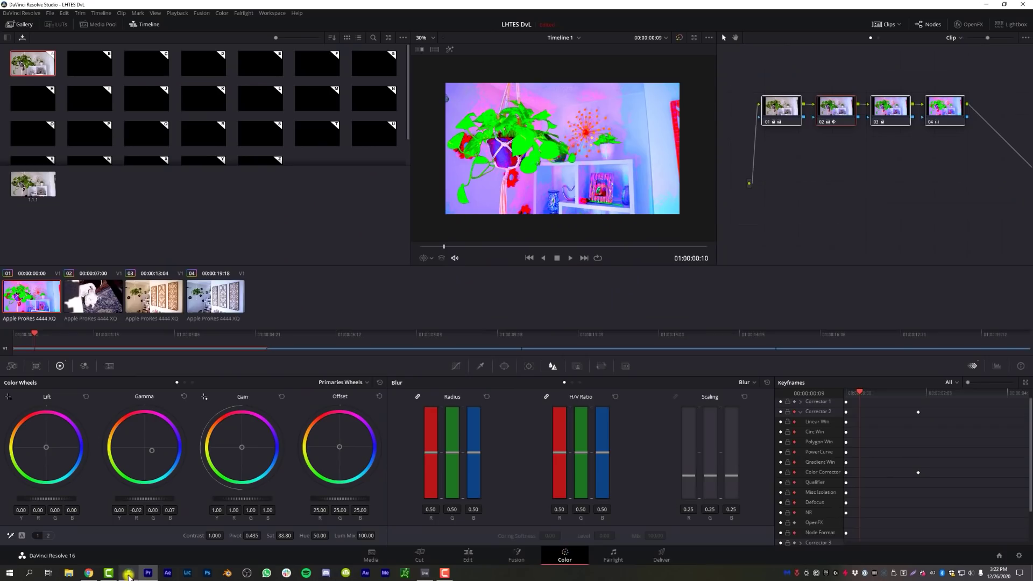
key("ctrl+Home")
key("alt+s")
Add a circle window on node 02 and stretch it into a wide ellipse covering most of the frame, Size 59.22 and Aspect 72.09.
left_click(504, 365)
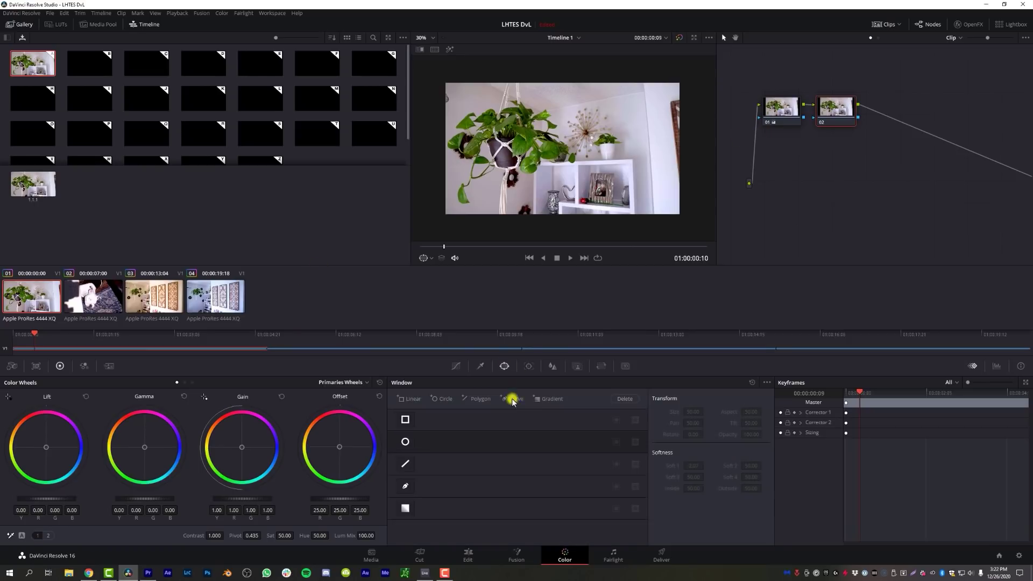
left_click(406, 442)
left_click_drag(600, 151, 682, 149)
left_click_drag(562, 114, 560, 88)
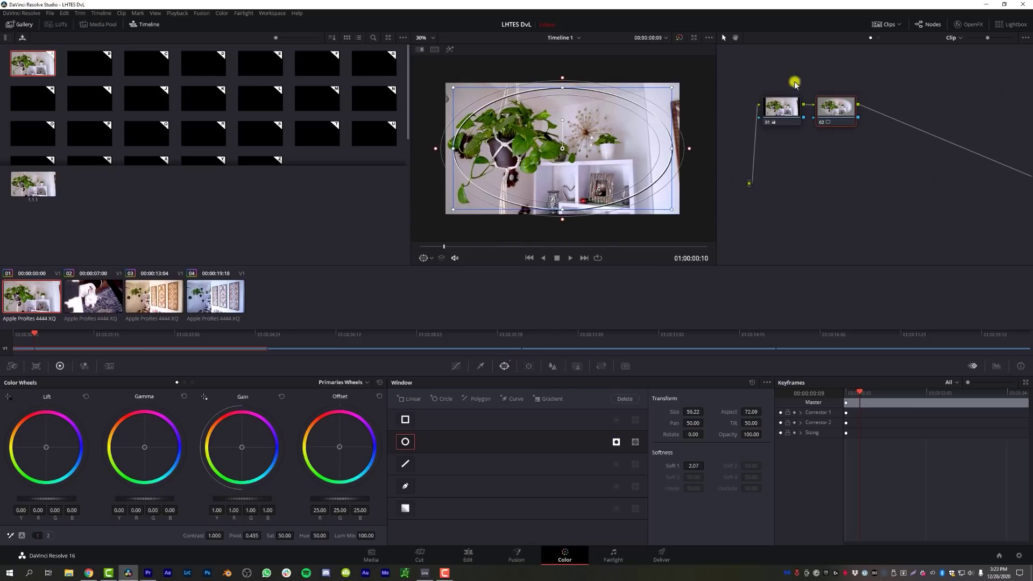
Darken the frame edges on node 02 with Offset about 9.35 and Lift -0.67, and increase the circle window's softness to 3.56.
left_click_drag(377, 499, 346, 495)
left_click_drag(102, 499, 81, 503)
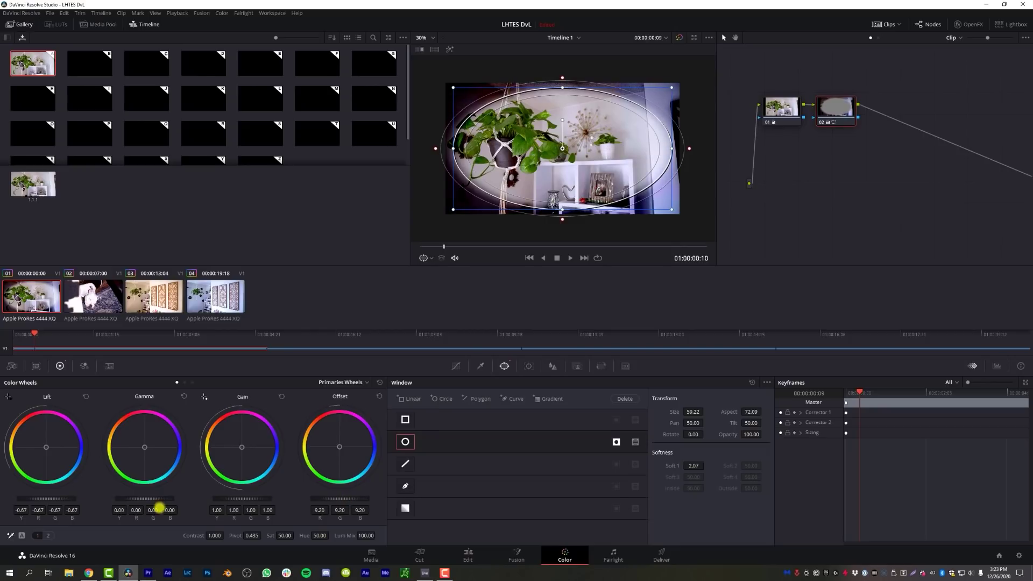
mouse_move(689, 149)
left_mouse_down()
mouse_move(715, 152)
mouse_move(700, 151)
left_mouse_up()
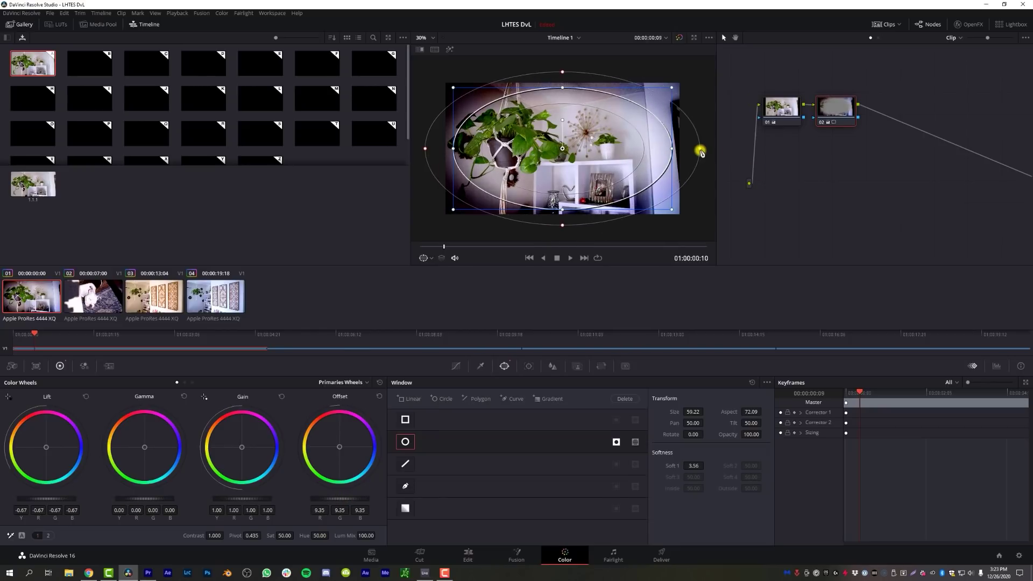
left_click(456, 366)
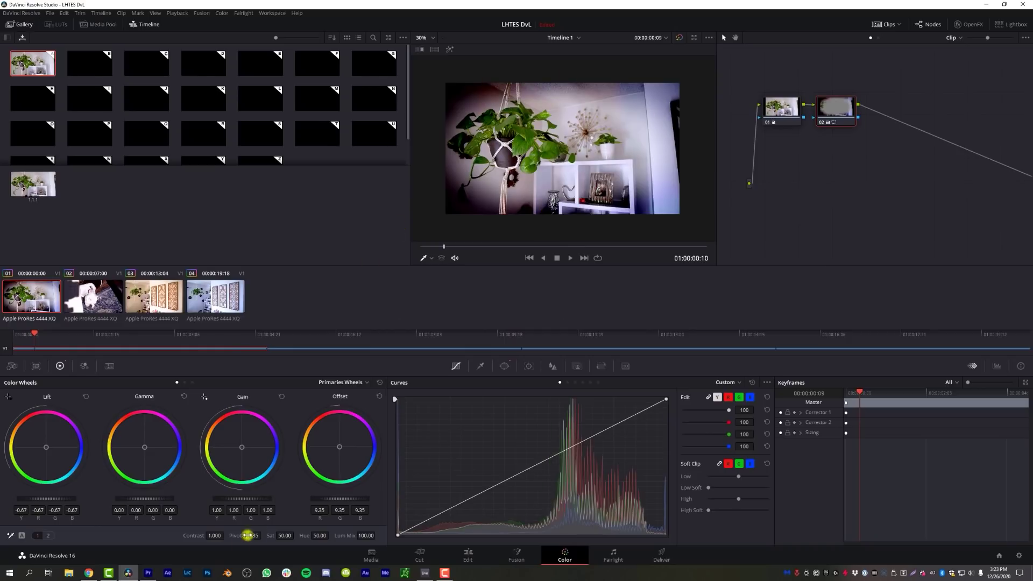
Switch to Premiere Pro and push the Base.mov copy's vignette Amount close to its negative limit.
left_click(148, 572)
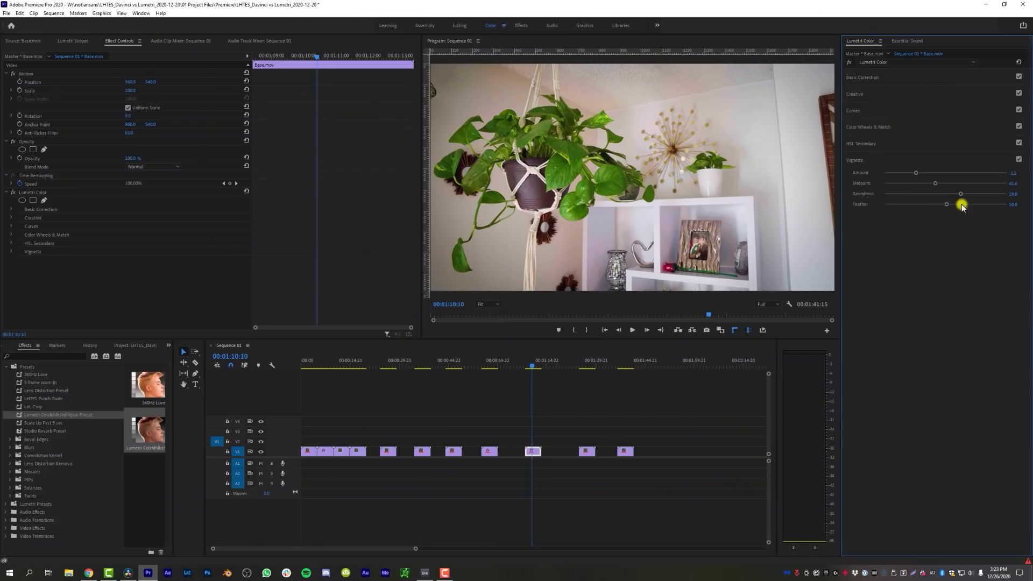
left_click_drag(916, 173, 892, 174)
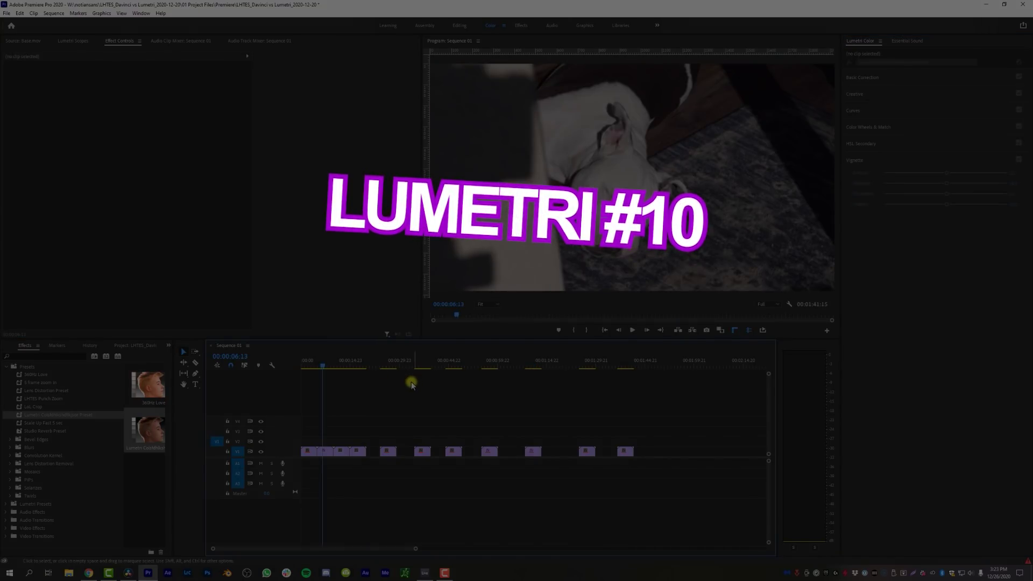
Show Exposure.mov at 00:00:06:13 beside the plant reference frame using Comparison View in Color Wheels & Match.
left_click(324, 450)
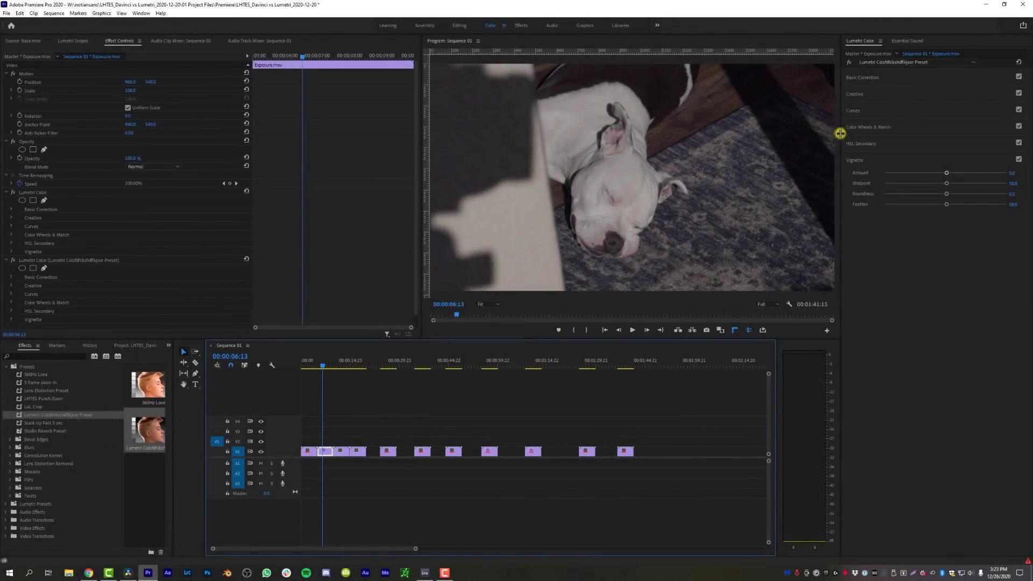
left_click(867, 128)
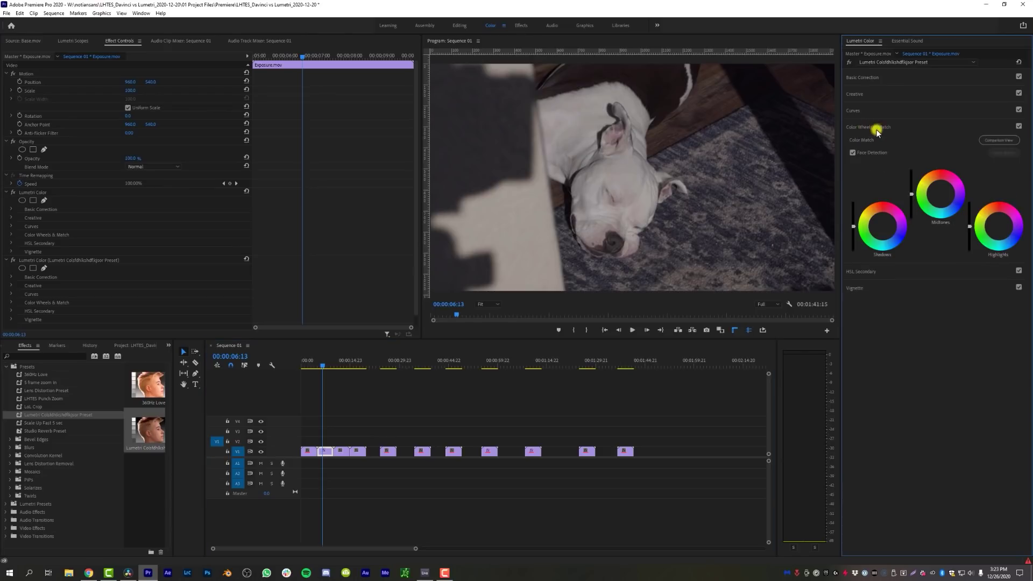
left_click(999, 141)
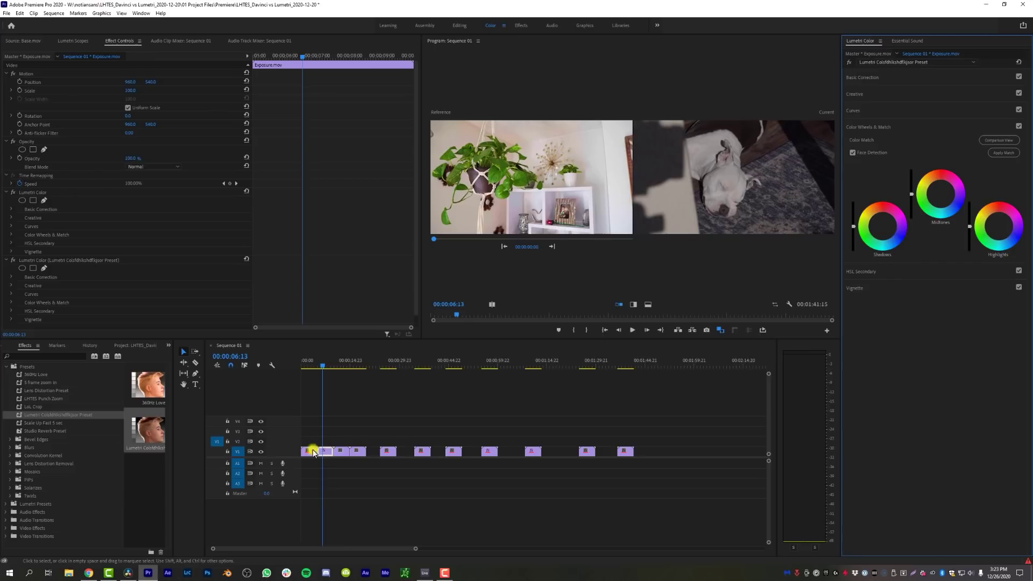
Brighten Exposure.mov with Exposure about 1.6 and Contrast about 31 to bring it closer to the reference frame.
left_click(864, 77)
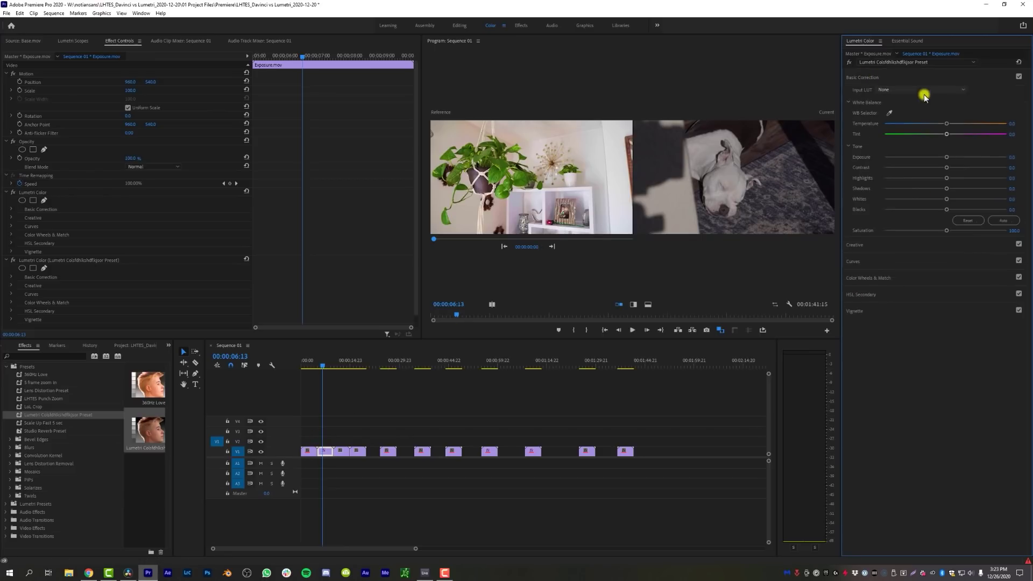
left_click_drag(946, 156, 965, 157)
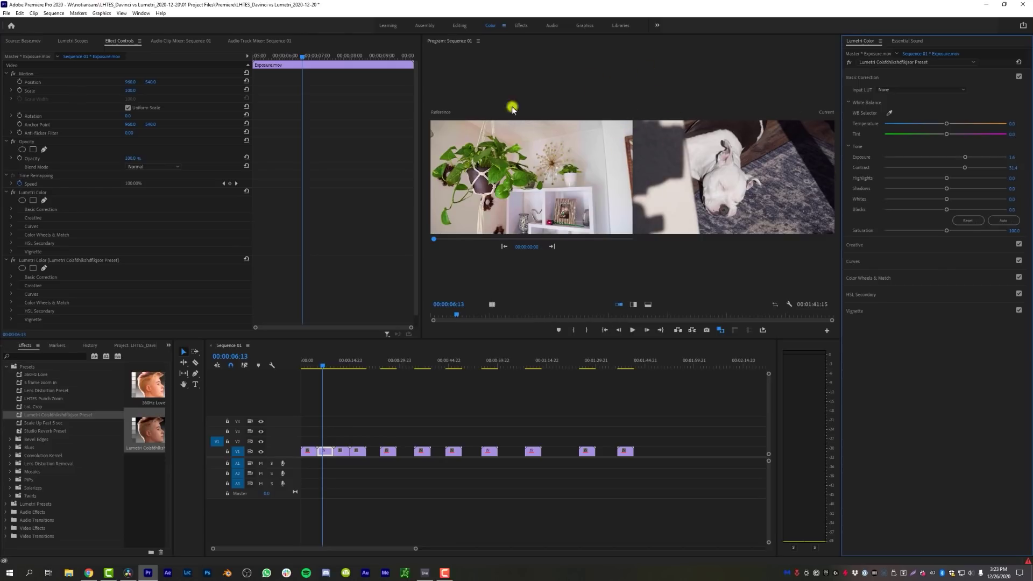
Switch to DaVinci Resolve and compare the second clip, the sleeping dog, with the plant reference still using the image wipe.
left_click(128, 572)
left_click(97, 293)
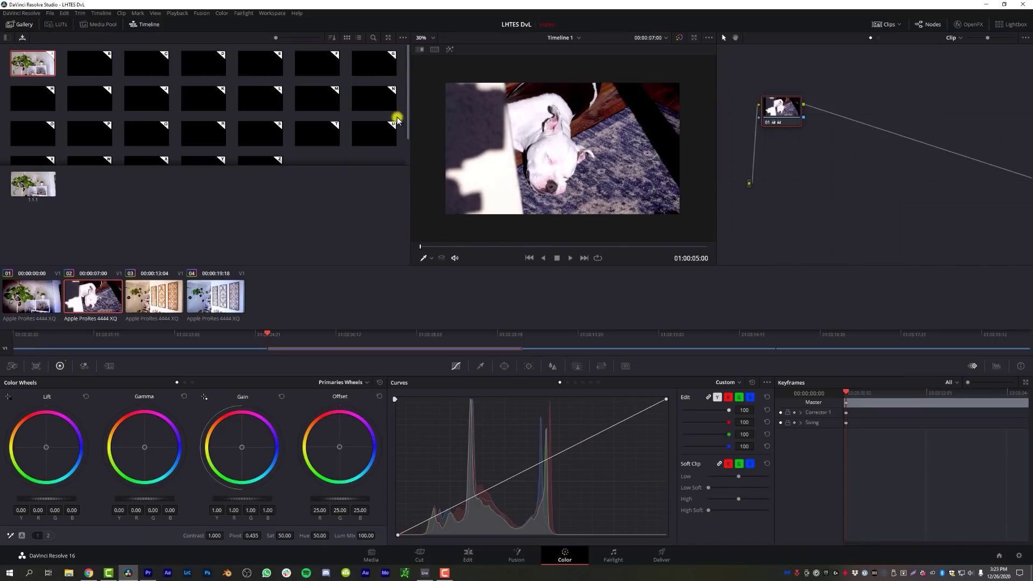
left_click(420, 49)
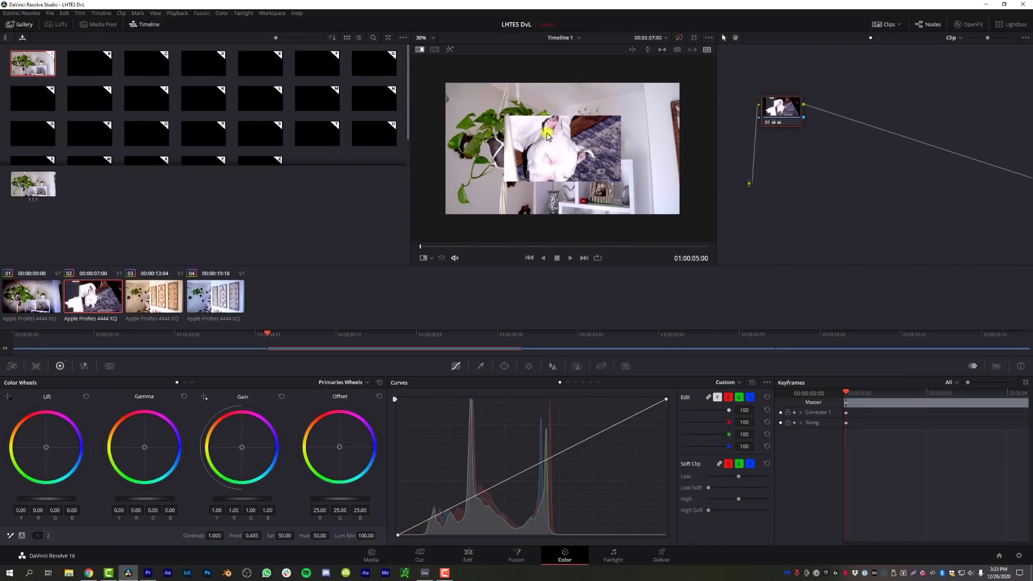
left_click(419, 50)
left_click(419, 49)
Change the image wipe to a side-by-side split and shift its dividing line to compare the plant still with the dog clip.
left_click_drag(549, 145, 622, 52)
left_click(633, 51)
left_click_drag(603, 145, 556, 187)
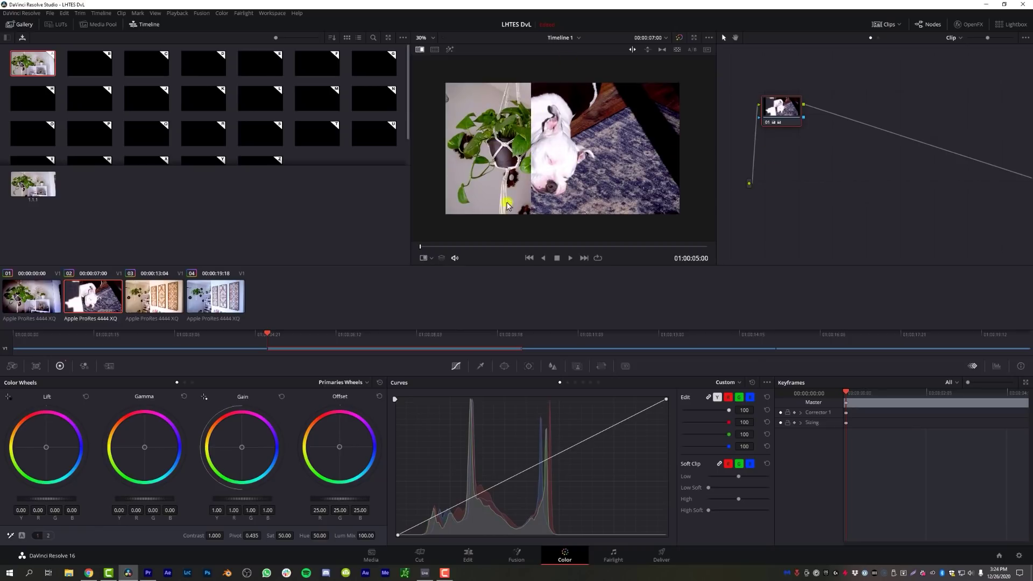
Switch to Premiere Pro and toggle Comparison View off and on for Exposure.mov in Color Wheels & Match.
left_click(148, 572)
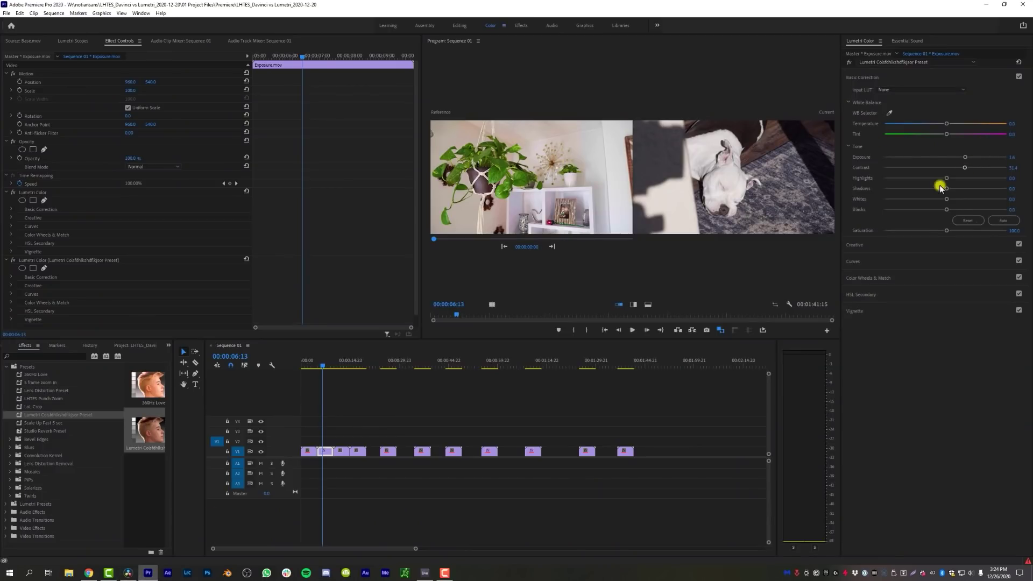
left_click(876, 278)
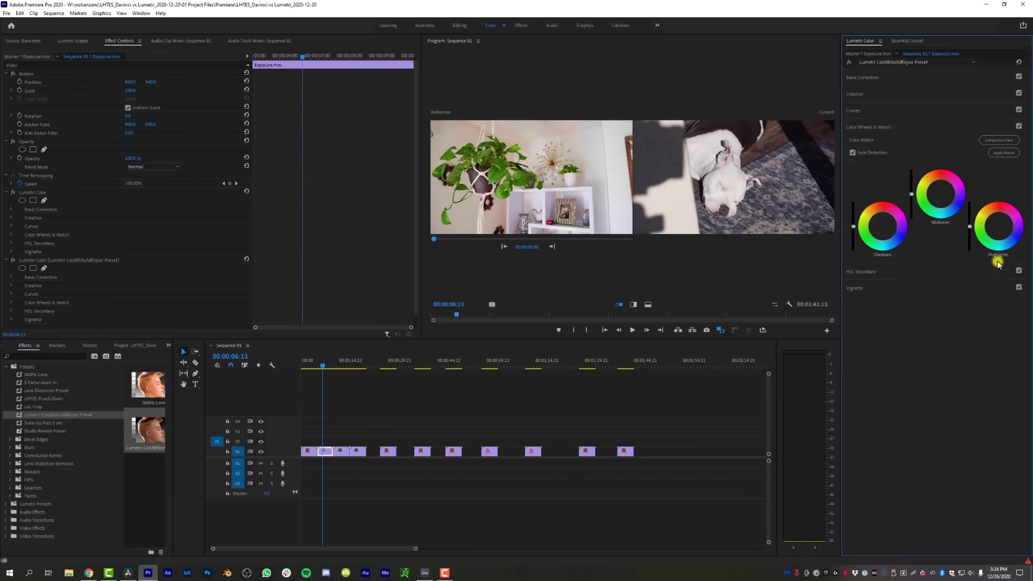
left_click(1001, 141)
left_click(1001, 141)
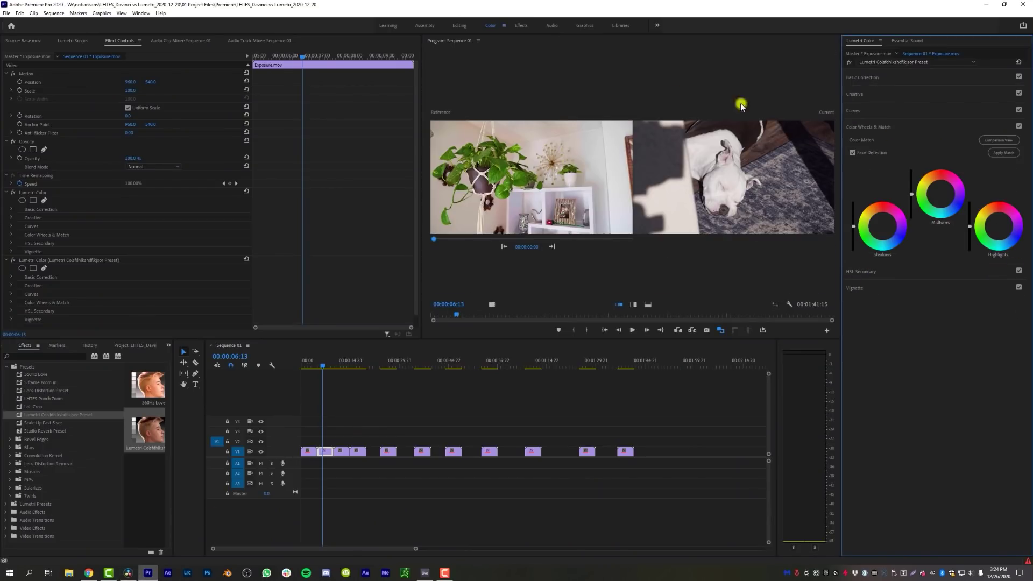
Move to Warm.mov at 00:00:12:07 and show it beside the plant reference frame in Comparison View.
left_click_drag(345, 366, 341, 365)
left_click(996, 141)
left_click(998, 141)
left_click(998, 141)
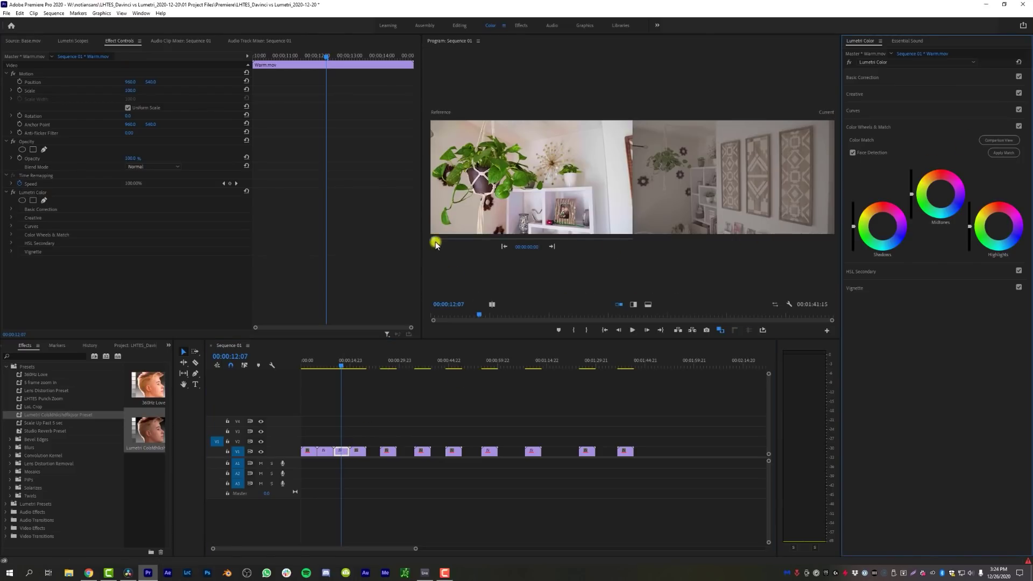